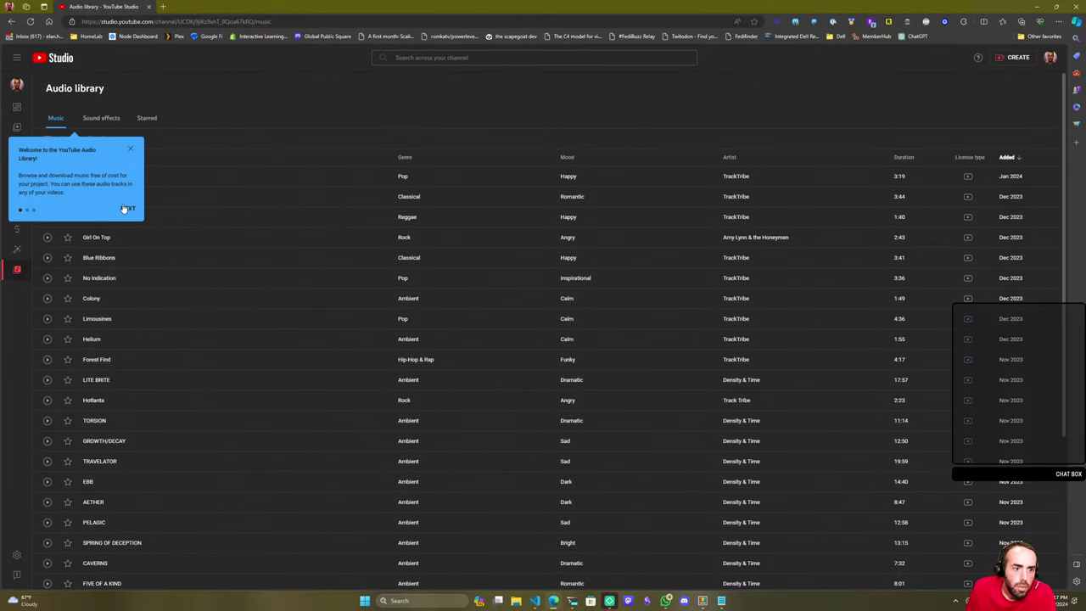
Go through the Audio Library welcome tour to the end and dismiss it.
left_click(127, 208)
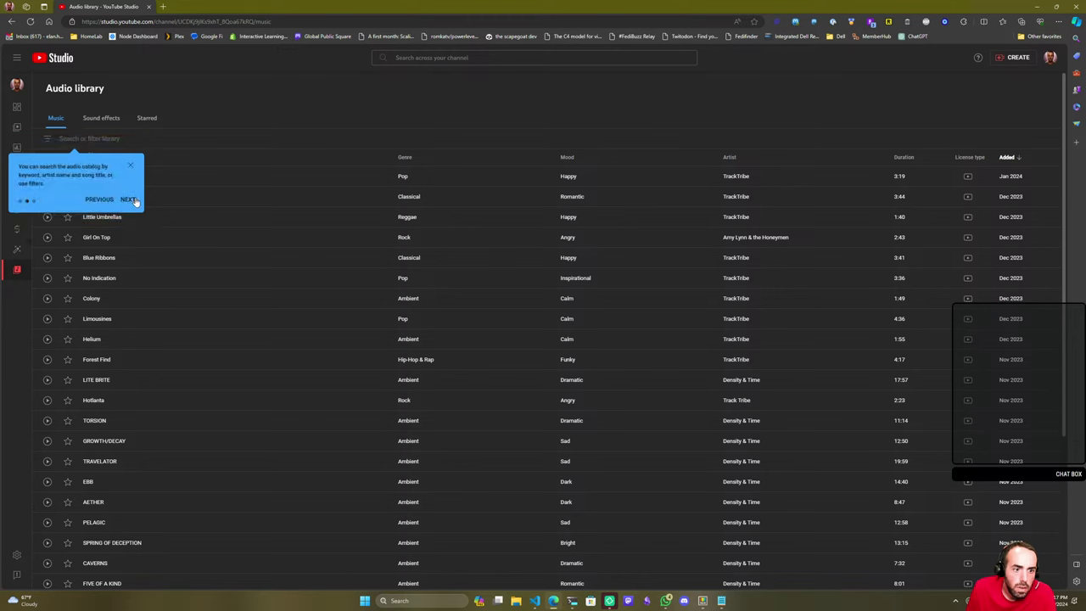
left_click(129, 200)
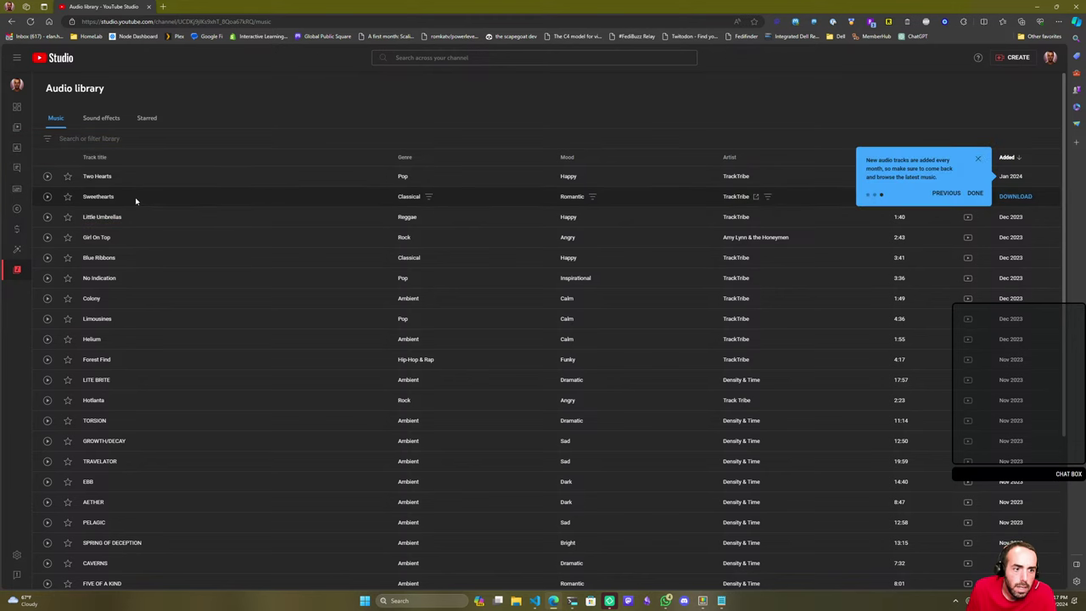
left_click(976, 194)
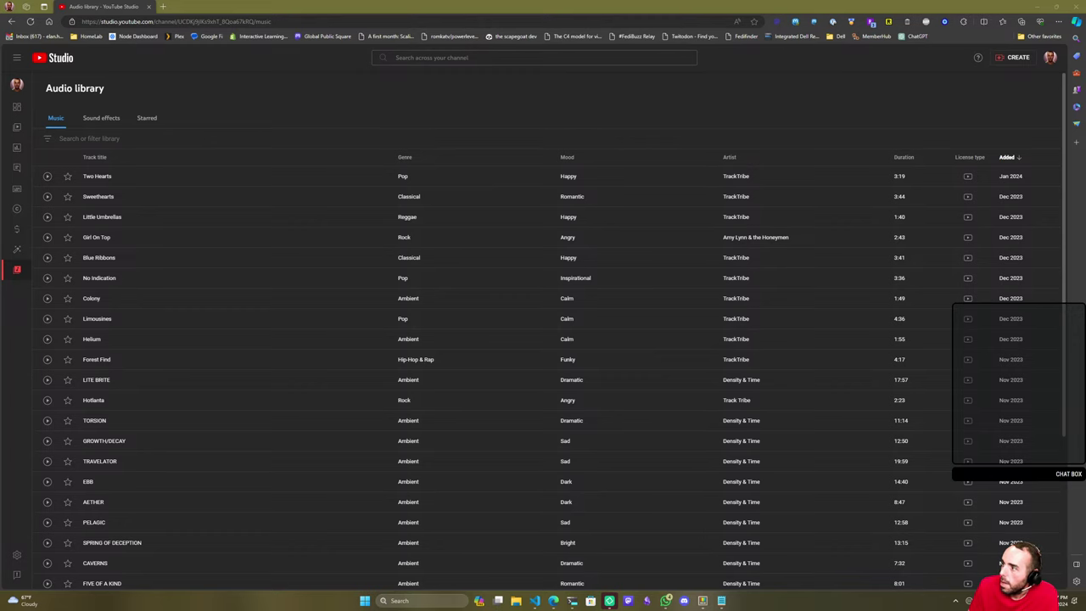
Switch to Streamlabs Desktop and hide the Music source in the Coding scene.
key("ctrl+super+Right")
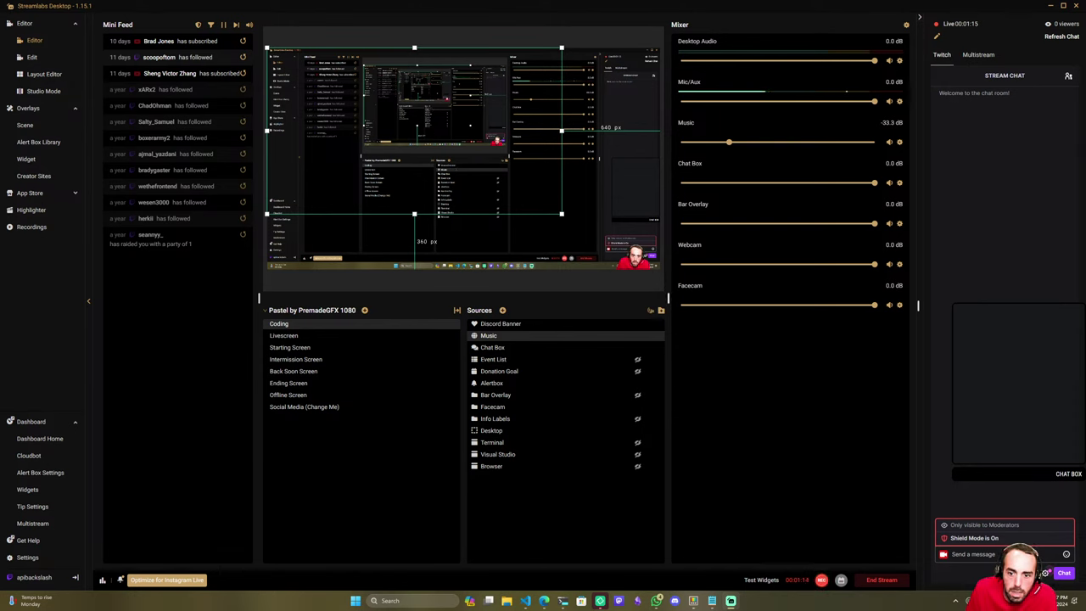
left_click(637, 335)
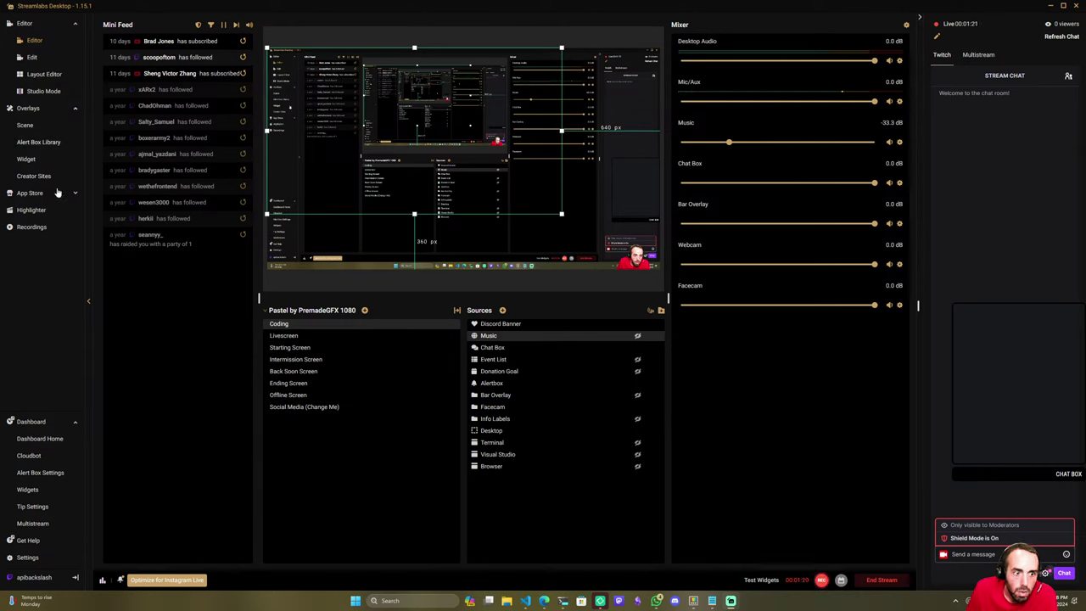
left_click(73, 194)
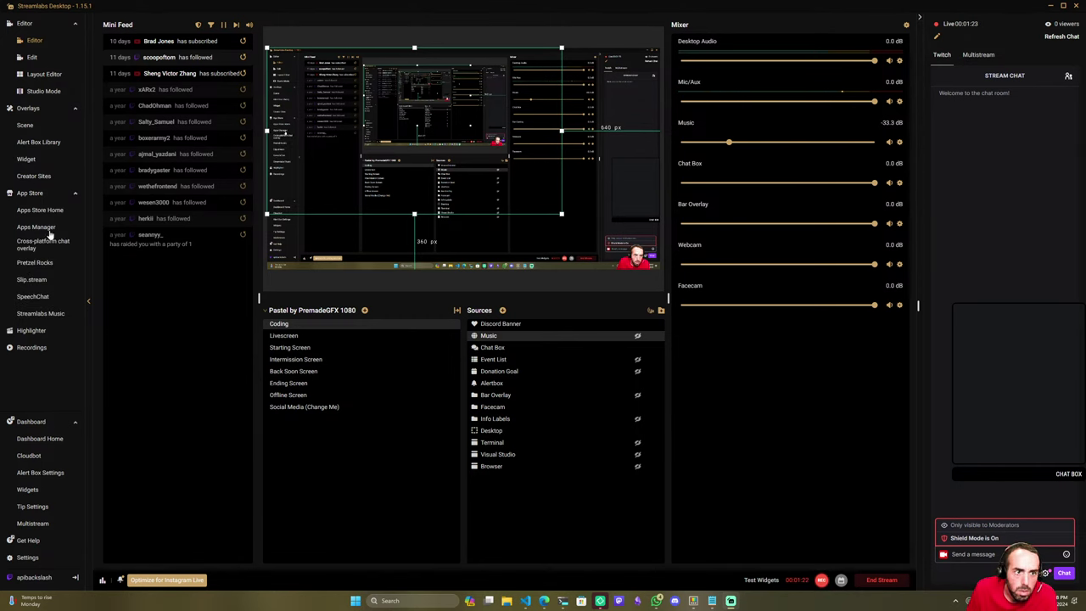
right_click(496, 498)
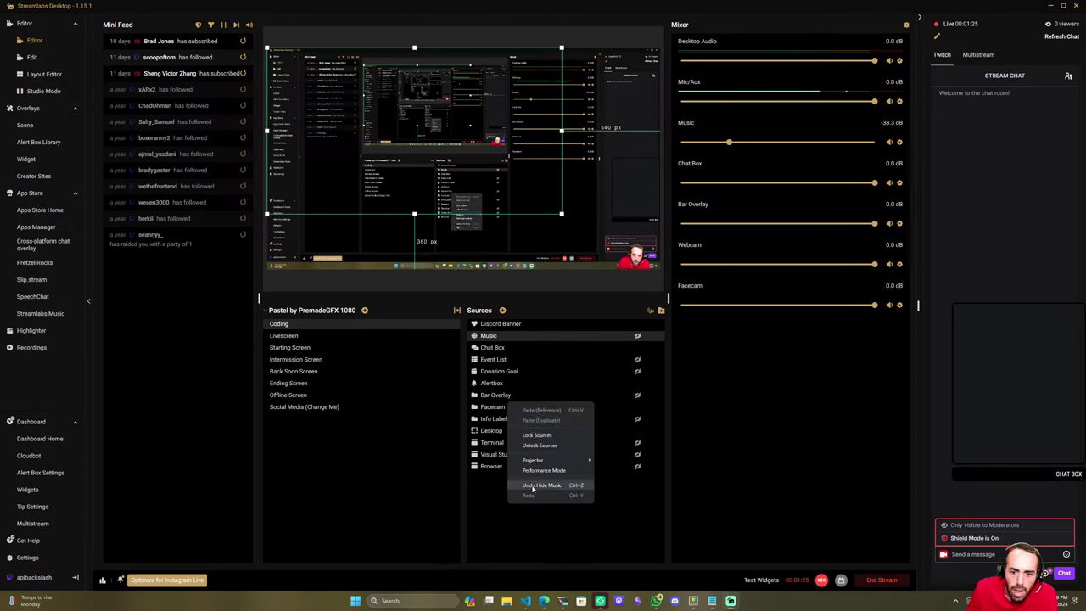
left_click(494, 501)
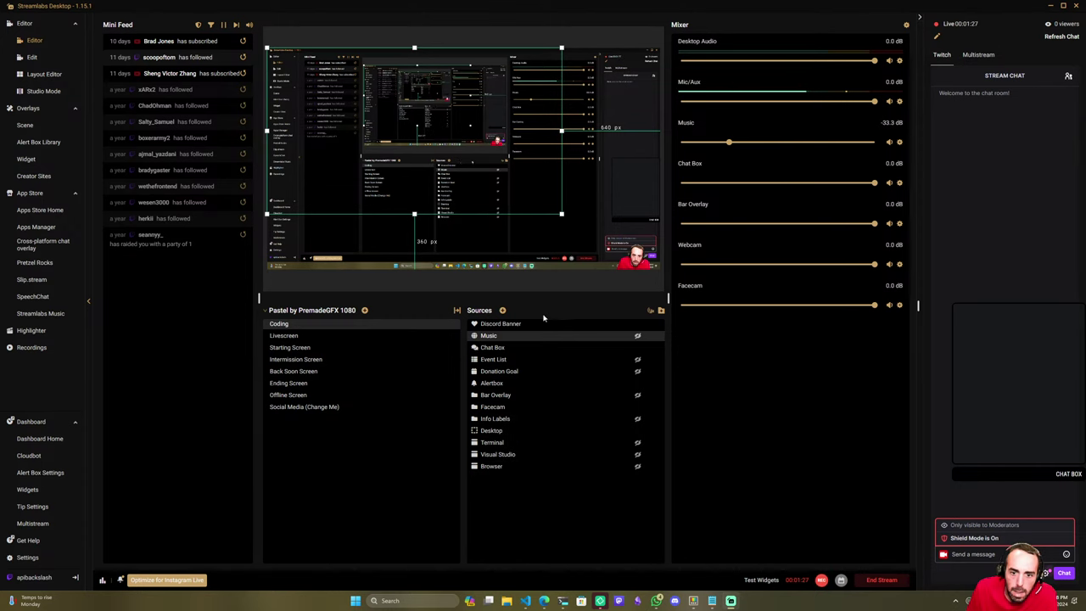
Start adding a new source to the Coding scene, choosing Application Audio Capture (BETA) as its type.
left_click(502, 311)
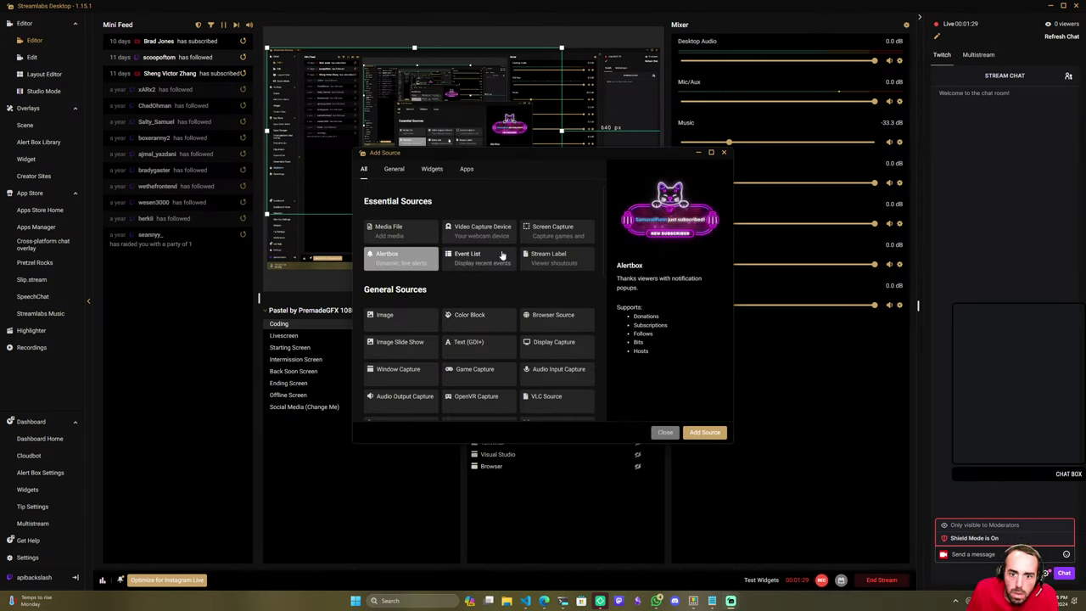
scroll(526, 312, "down", 1)
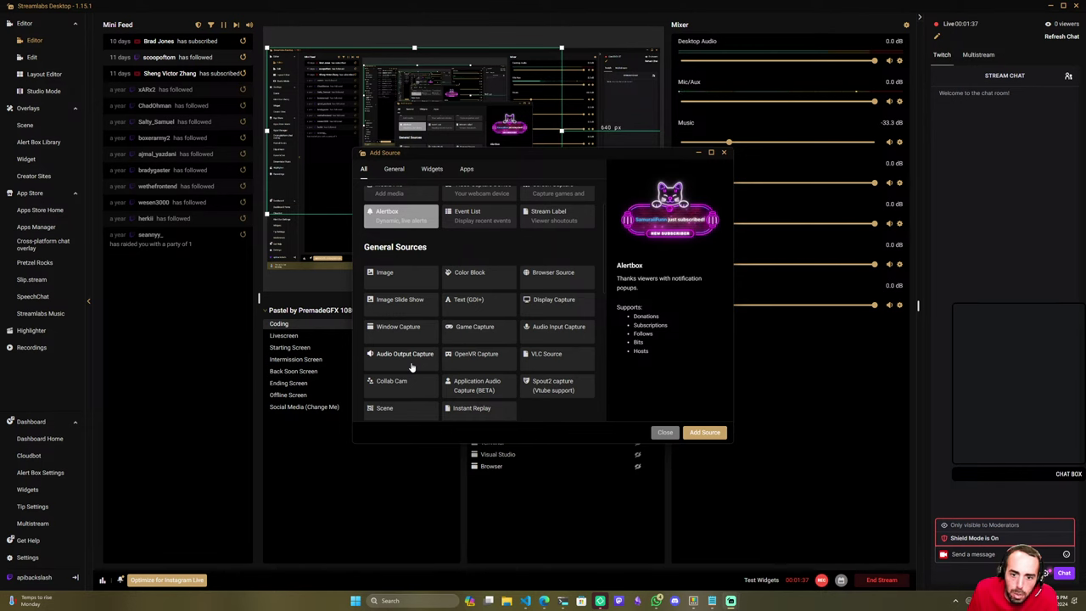
scroll(413, 360, "down", 2)
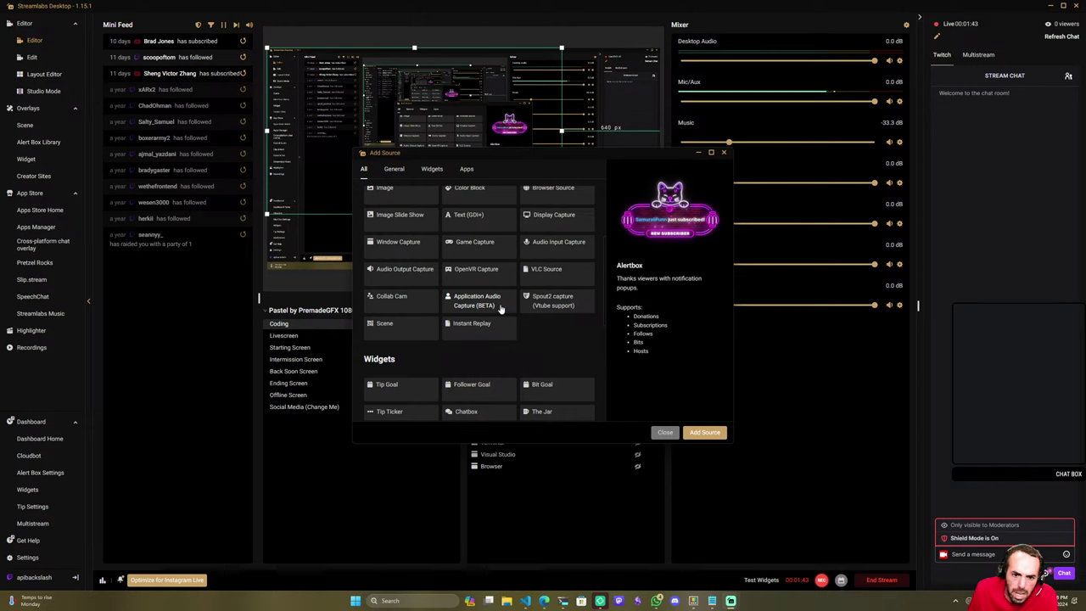
left_click(544, 311)
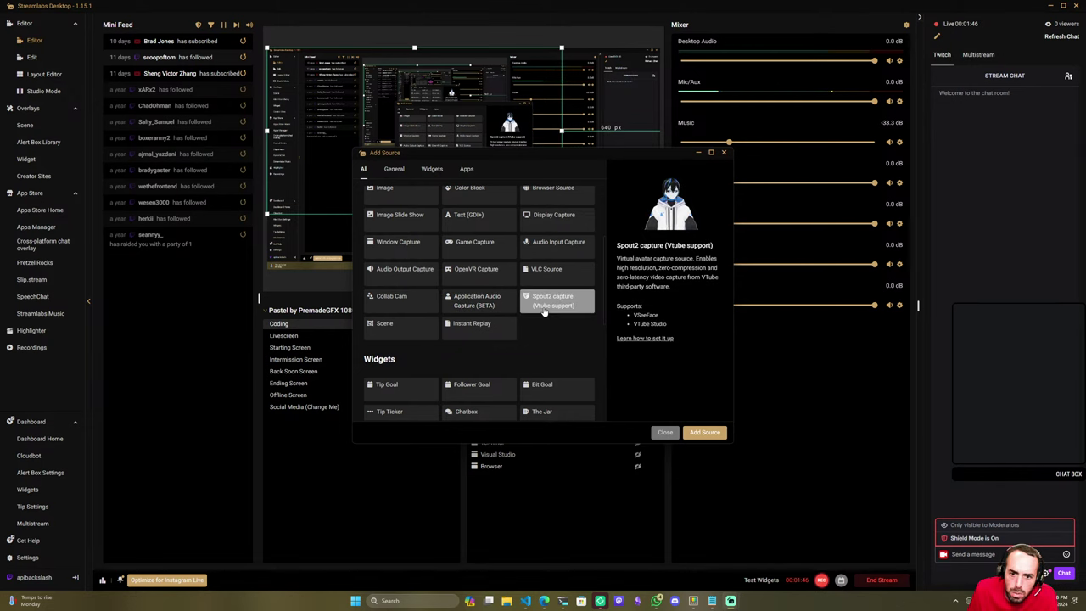
left_click(488, 305)
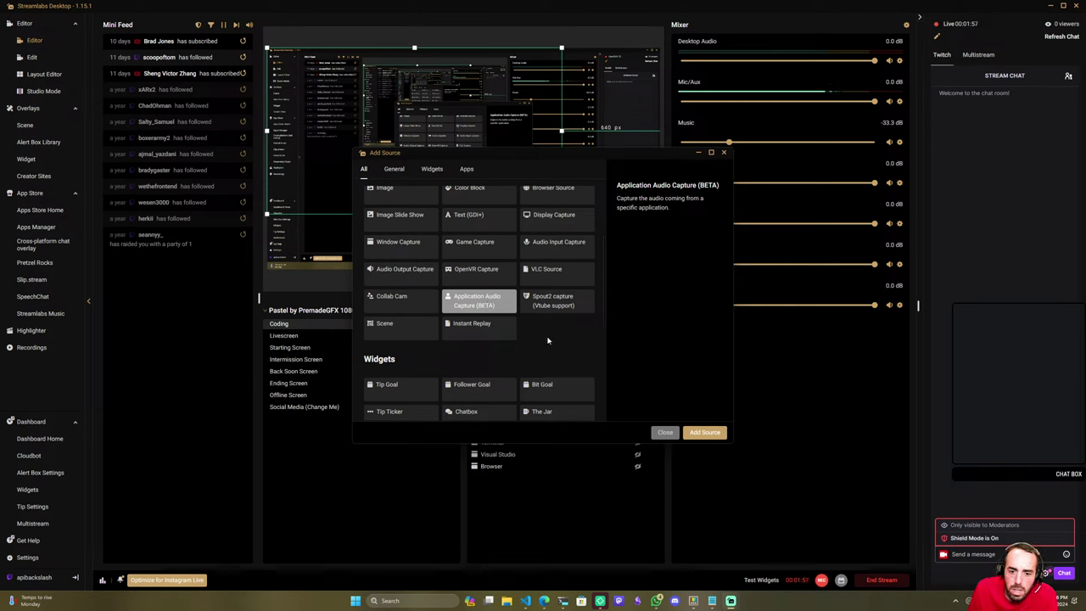
left_click(455, 330)
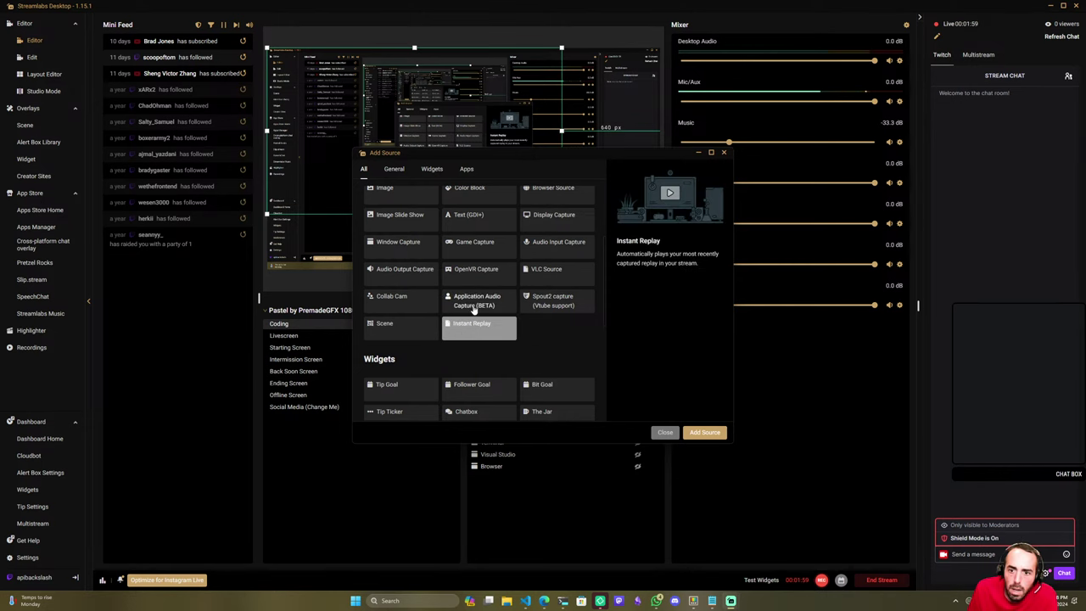
left_click(472, 311)
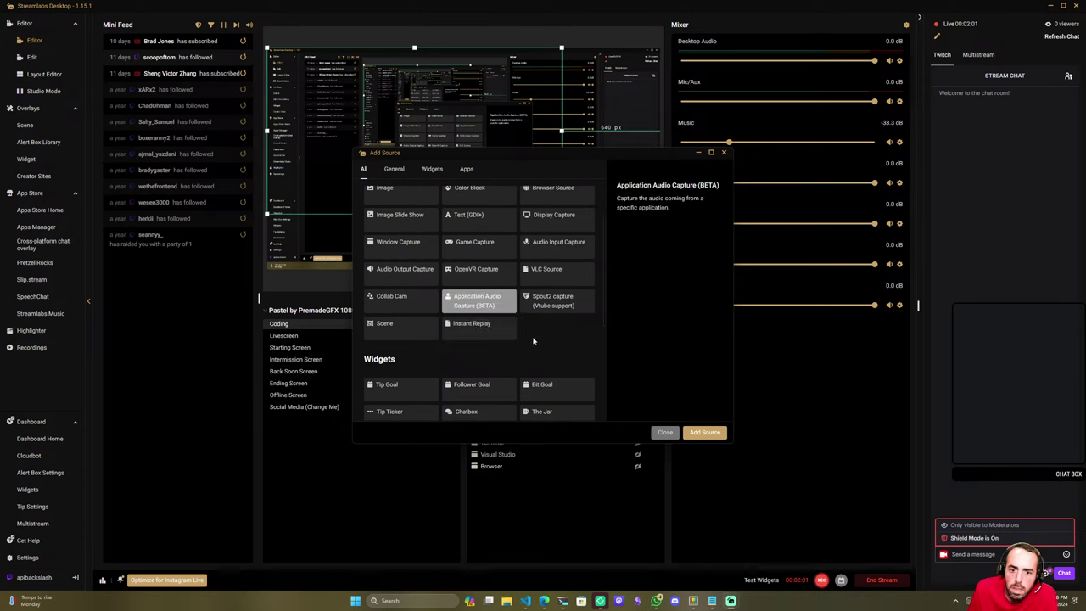
left_click(421, 310)
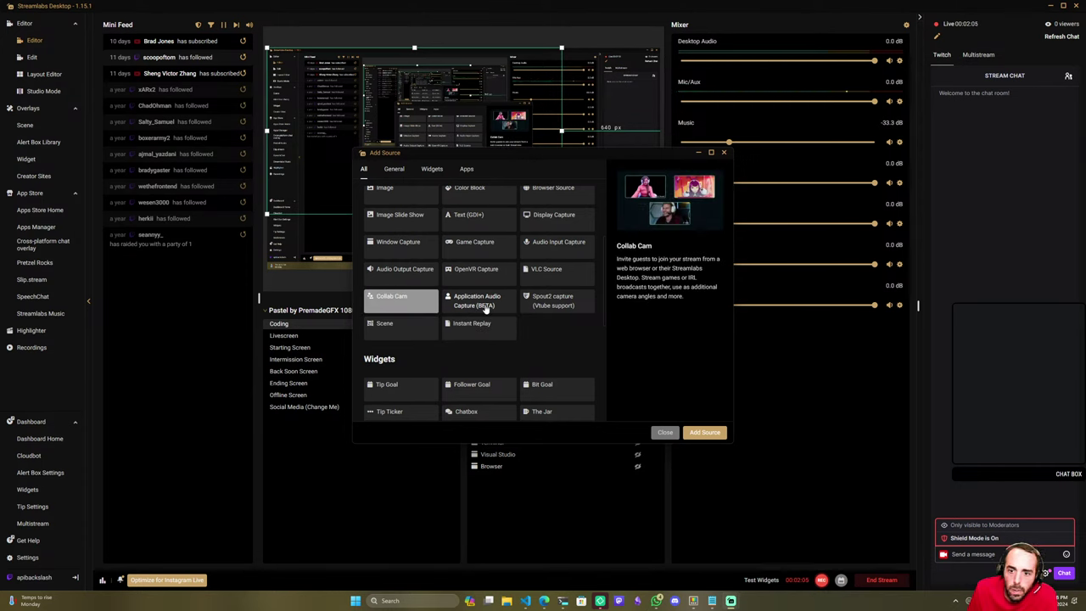
left_click(485, 309)
left_click(703, 433)
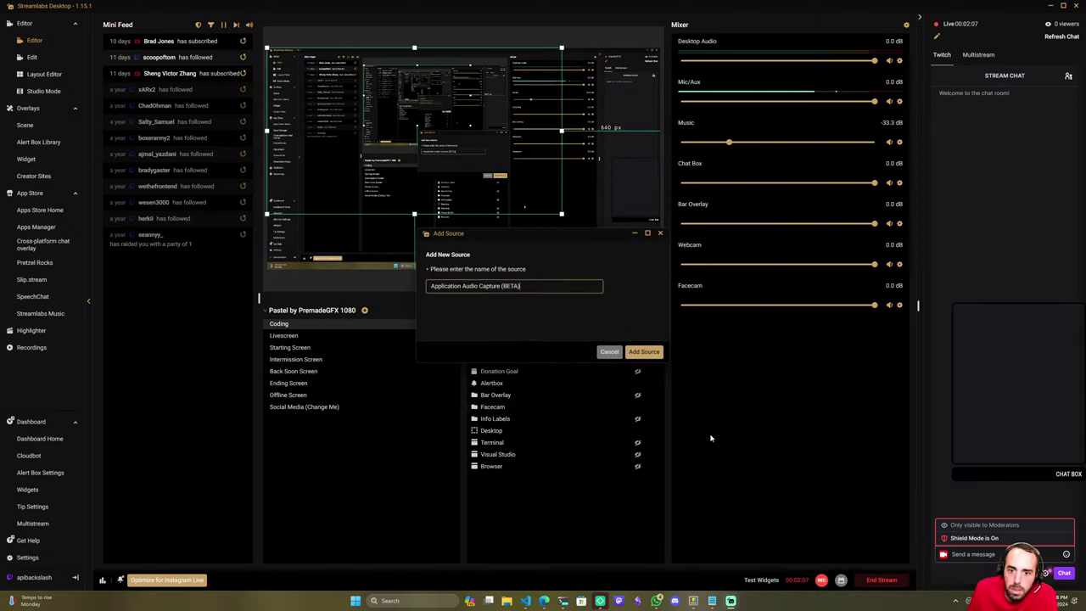
Name the new audio capture source "Edge Music" and add it to the scene.
triple_click(561, 289)
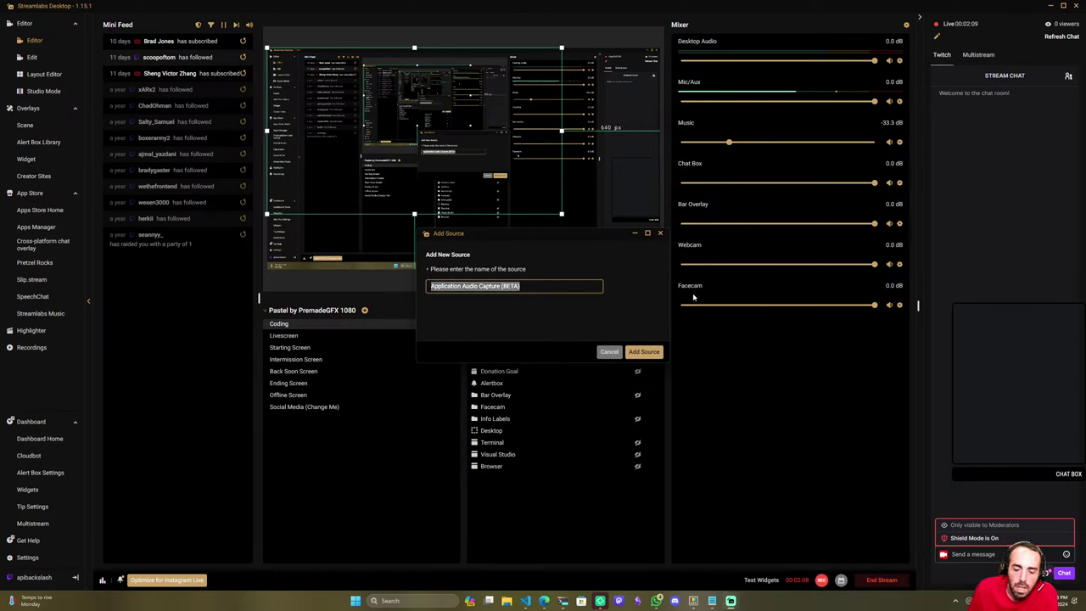
type("Edge Mus")
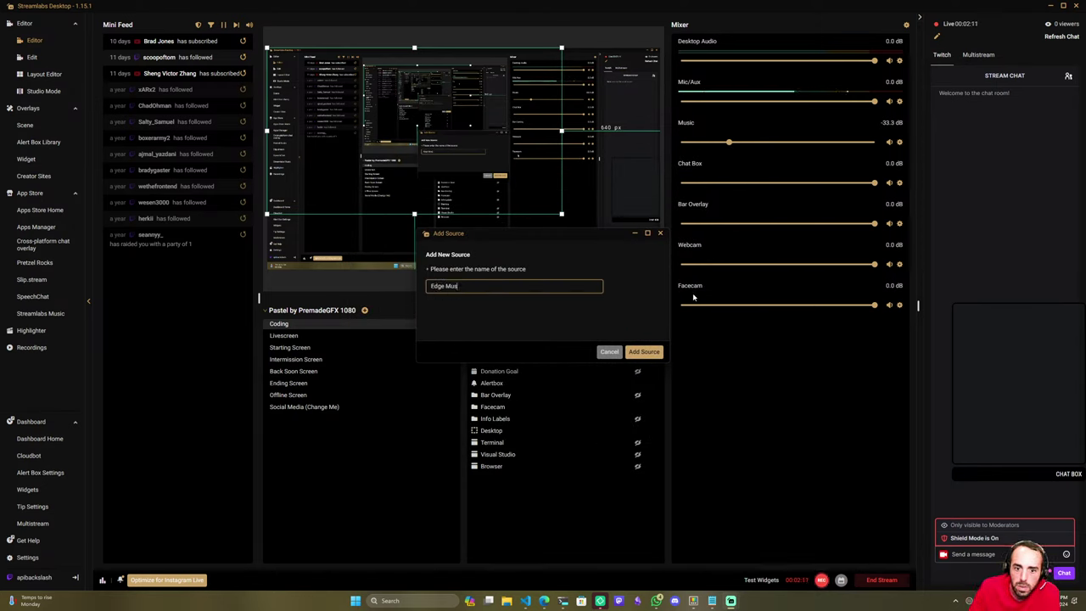
type("ic")
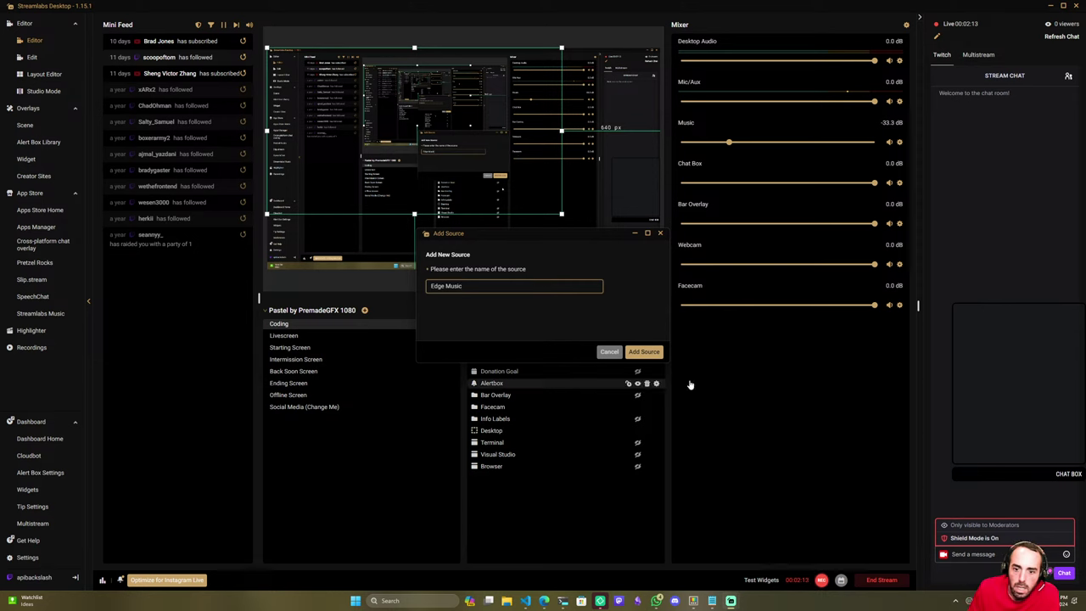
left_click(643, 352)
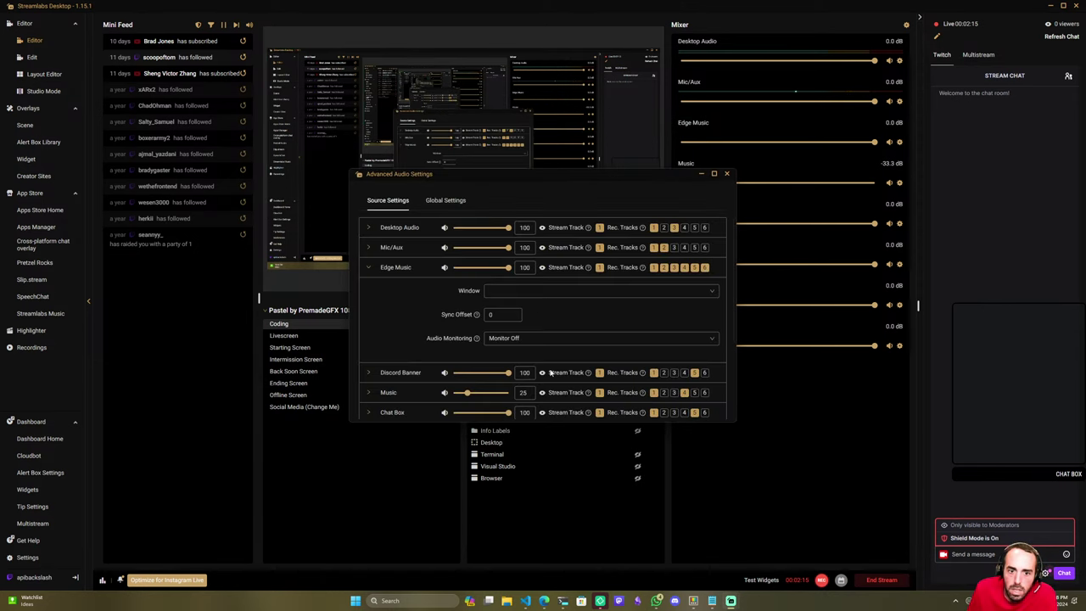
Set Edge Music to capture the "Audio library - YouTube Studio" window, with audio monitoring set to Monitor and Output.
left_click(587, 292)
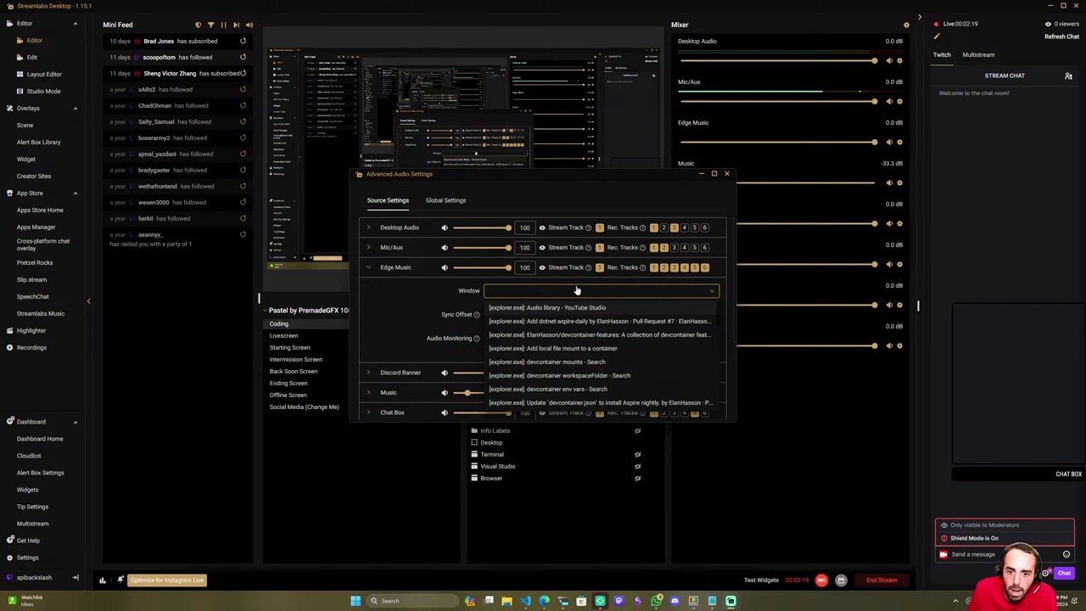
left_click(576, 290)
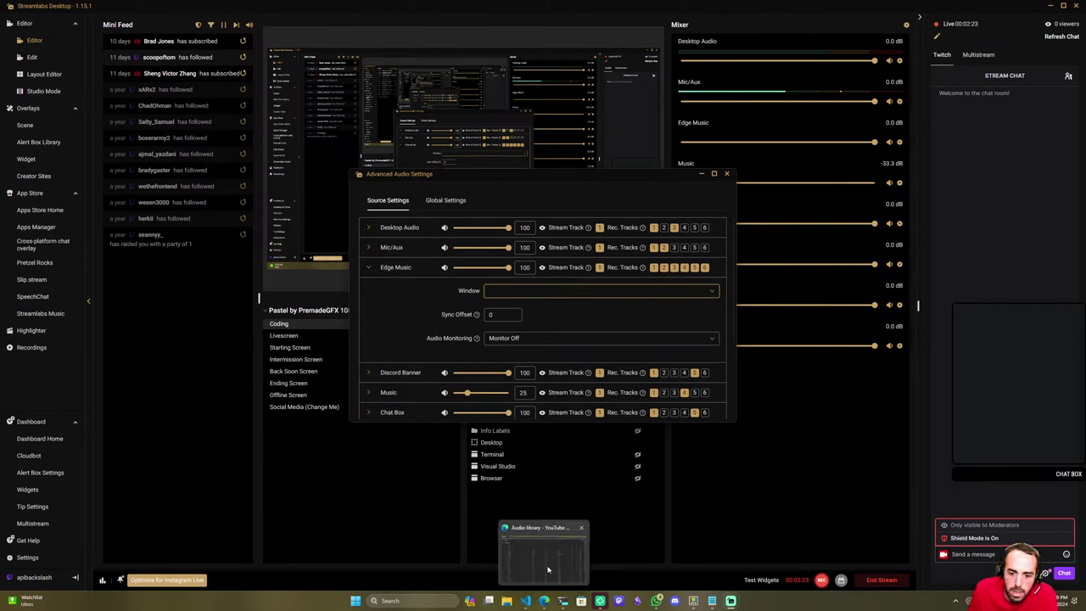
left_click(548, 569)
left_click_drag(509, 7, 286, 174)
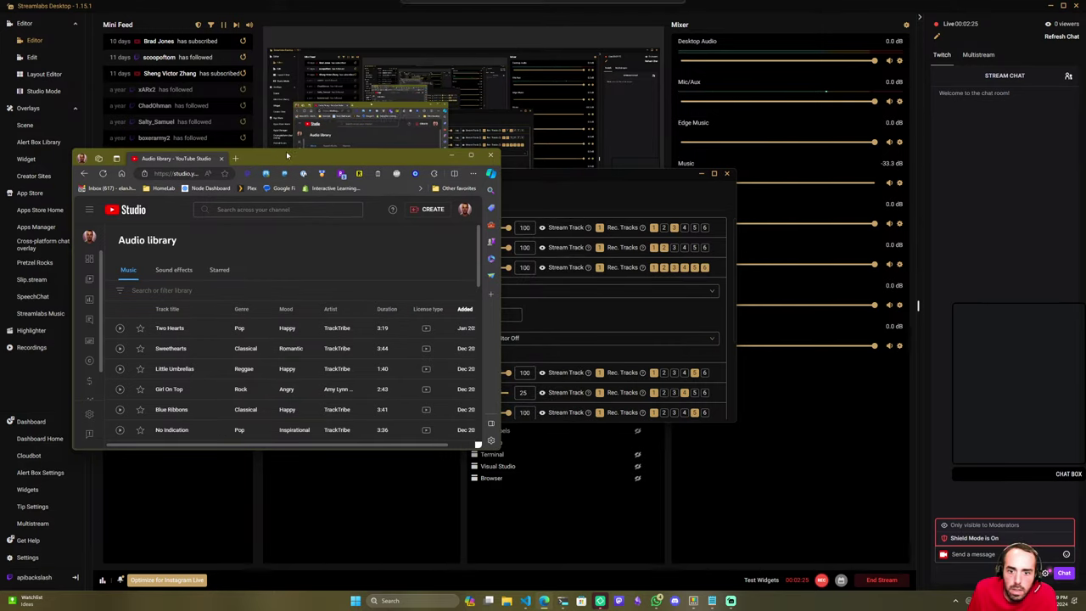
left_click(621, 293)
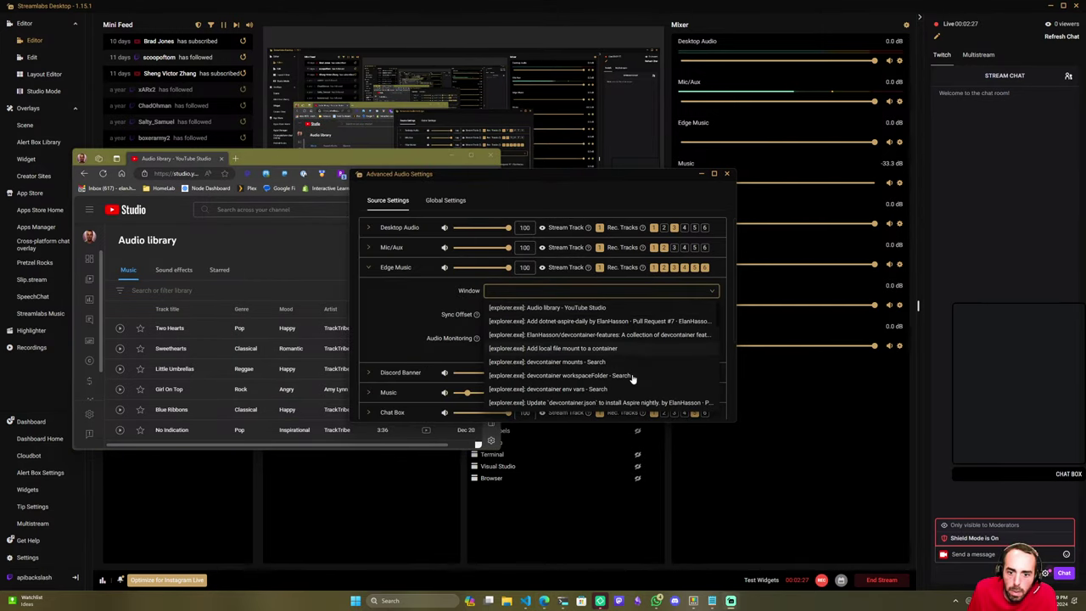
left_click(604, 308)
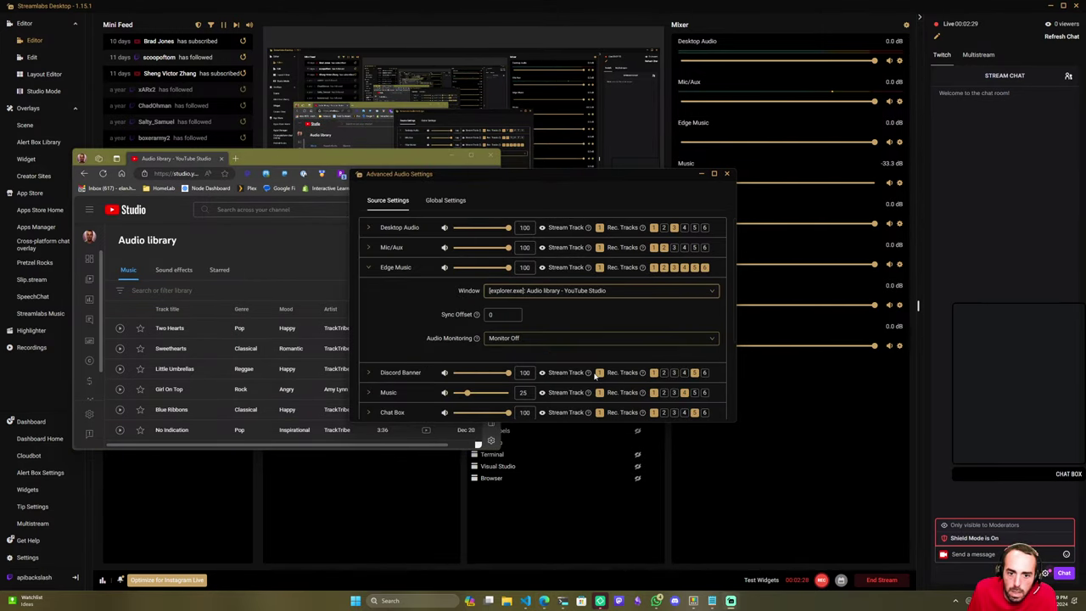
left_click(548, 338)
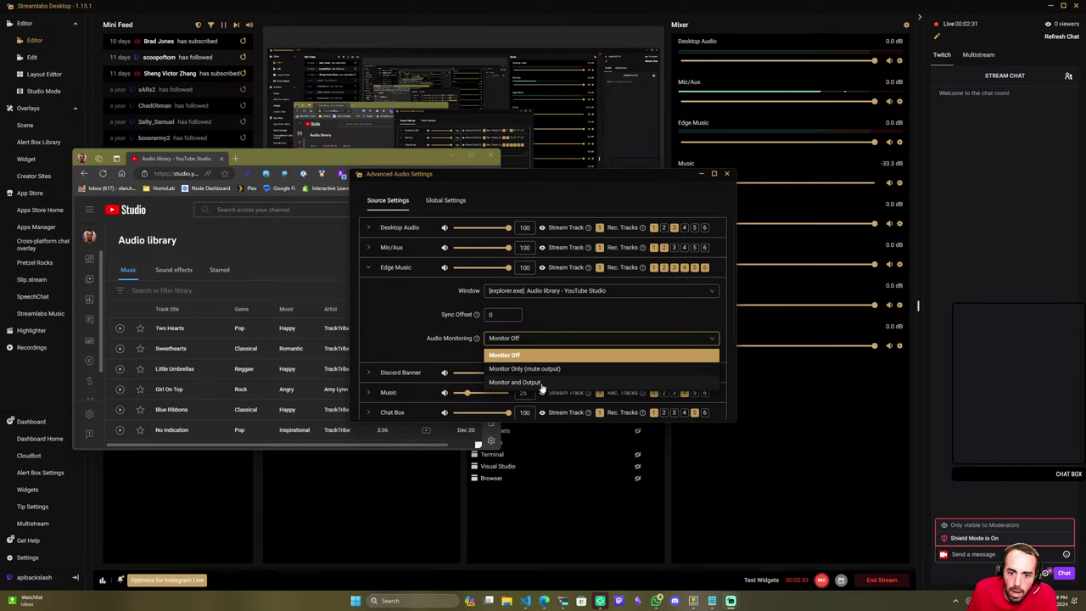
left_click(518, 382)
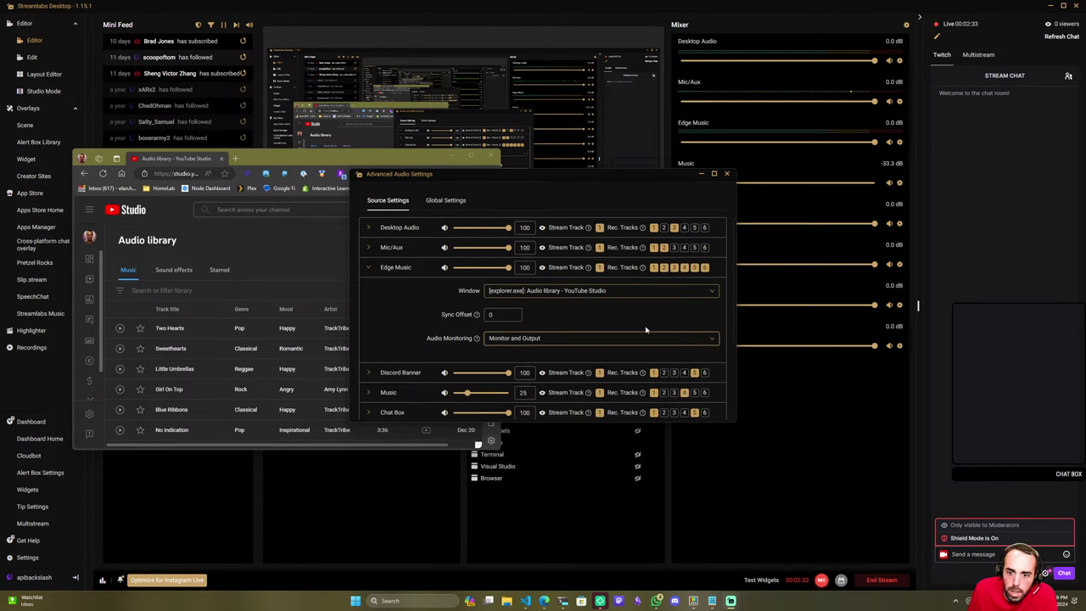
Assign Edge Music to recording tracks 1 and 4 only, matching the Music source.
left_click(654, 392)
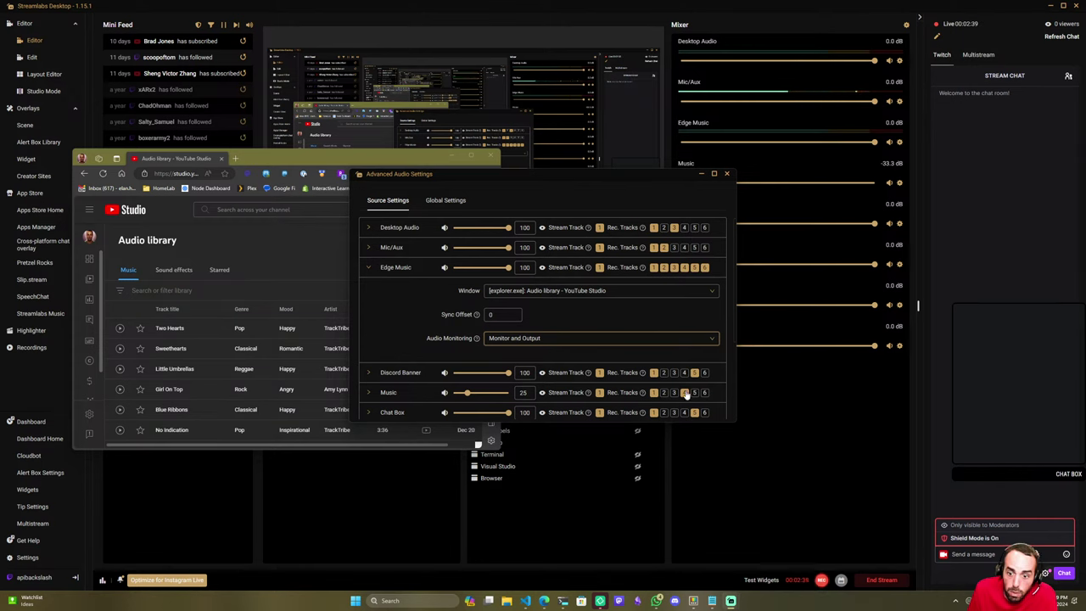
left_click(654, 270)
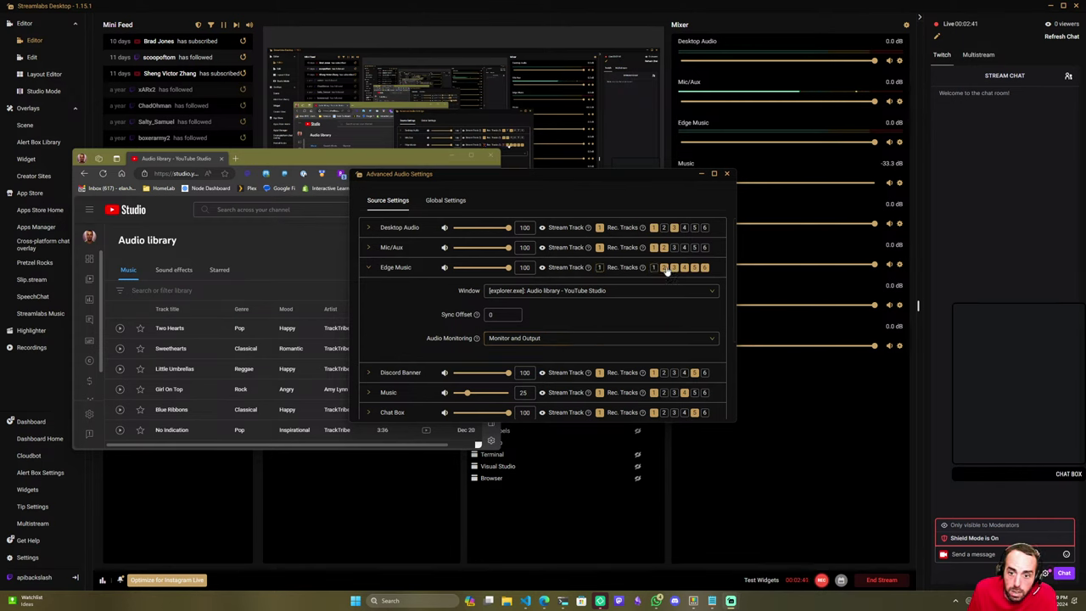
left_click(664, 268)
left_click(674, 270)
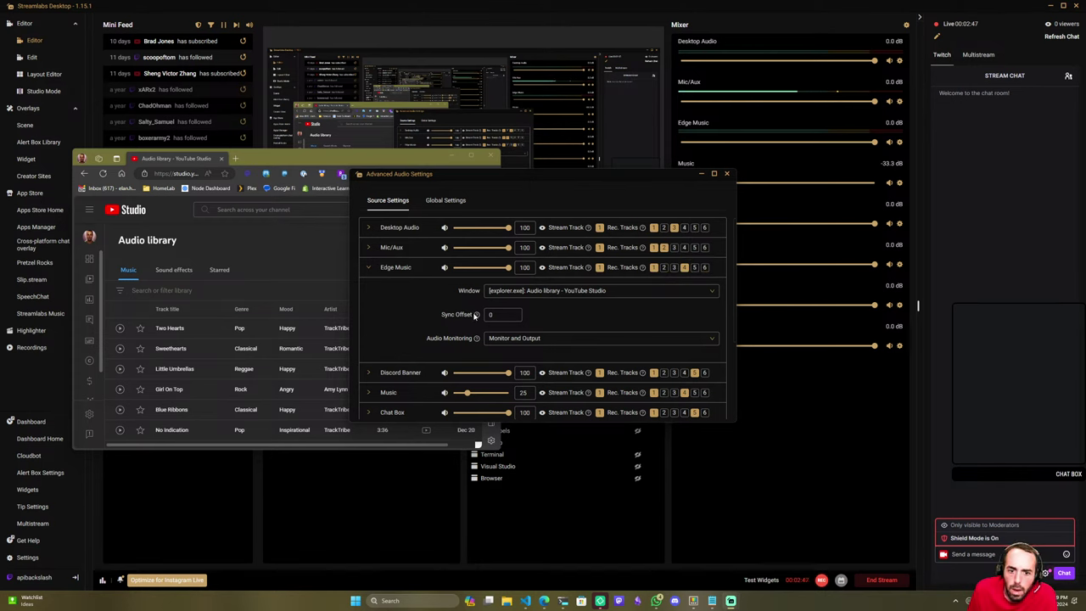
Compare the Music source's advanced audio settings with those of Edge Music.
mouse_move(476, 315)
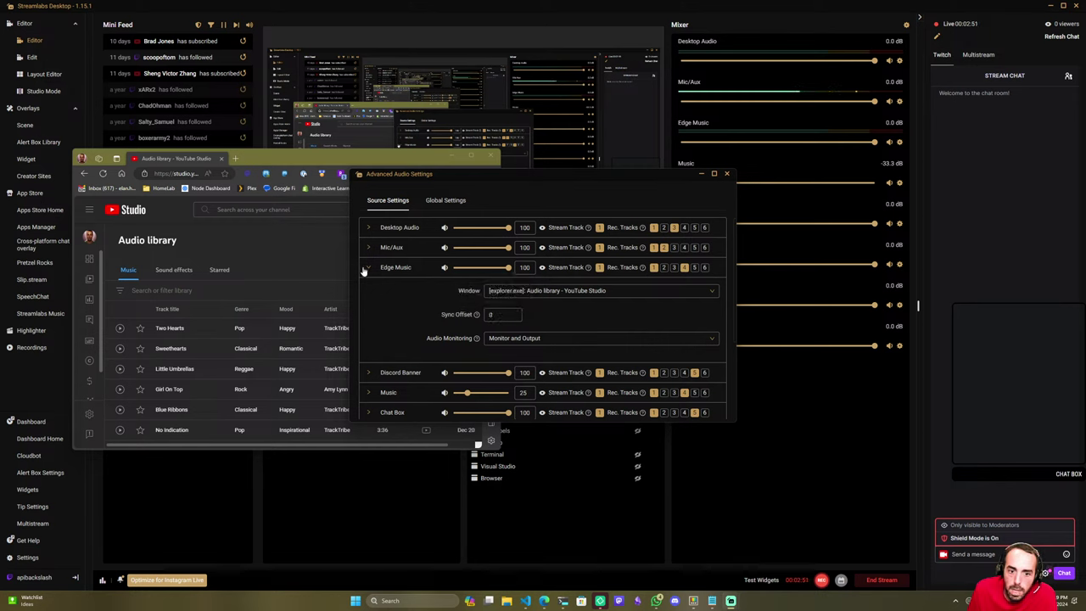
left_click(374, 392)
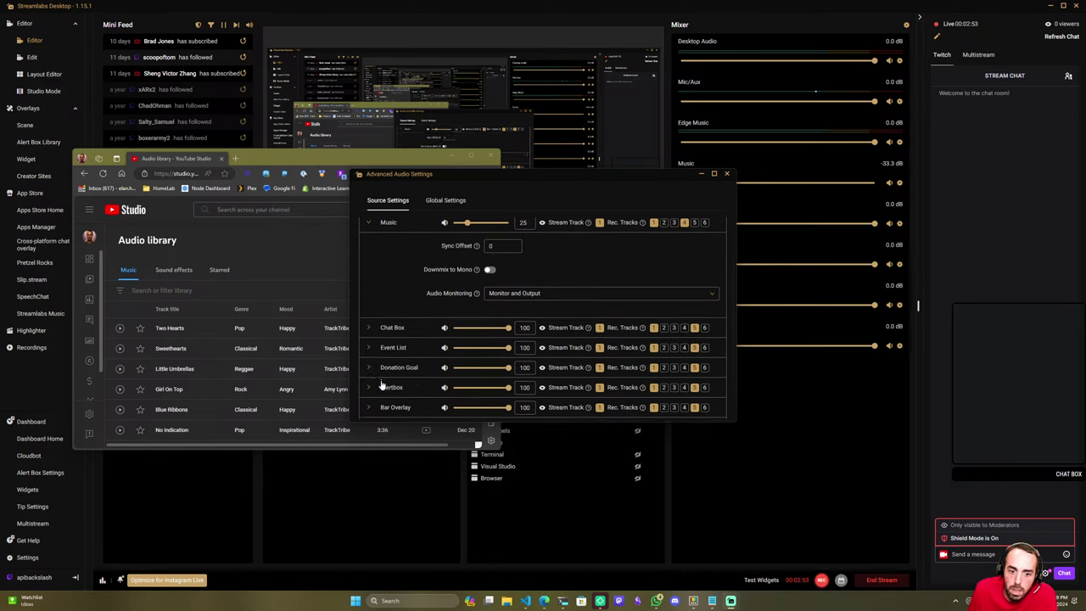
scroll(404, 311, "up", 1)
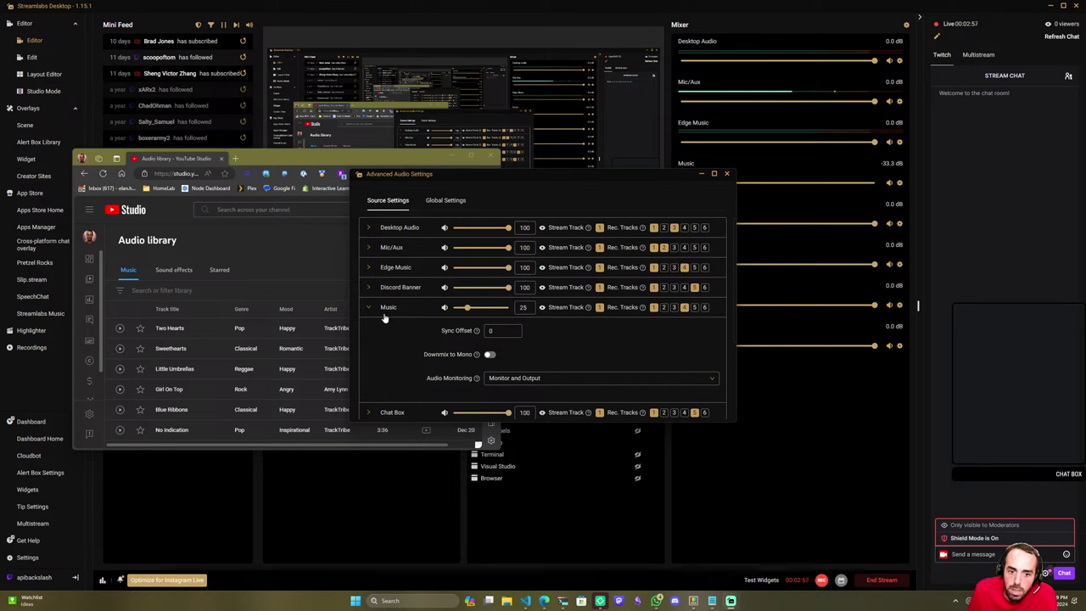
left_click(369, 267)
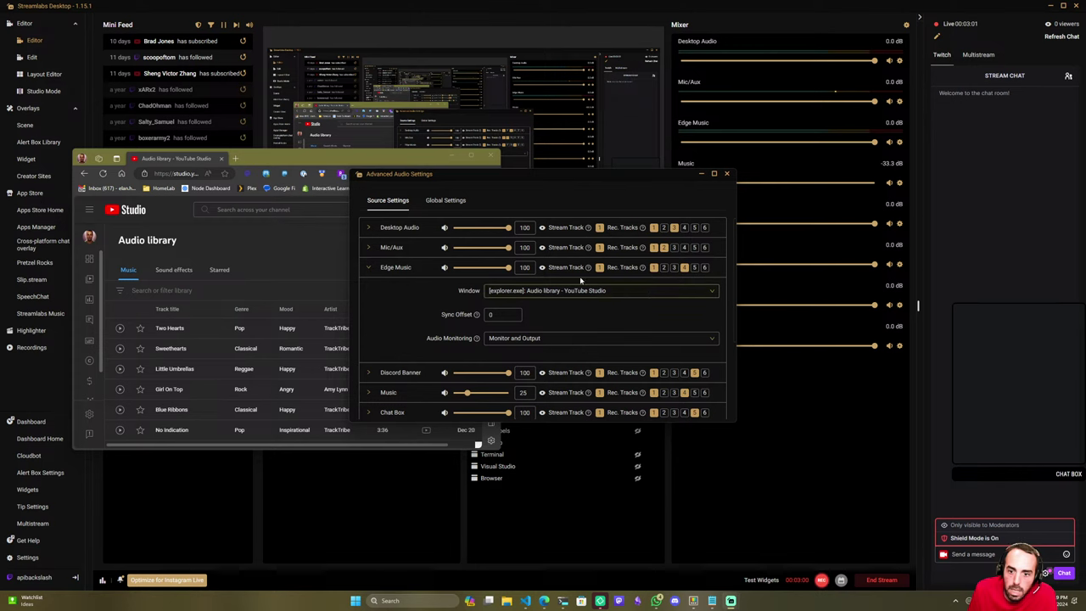
Review the track assignments of all sources and close the advanced audio settings.
mouse_move(588, 269)
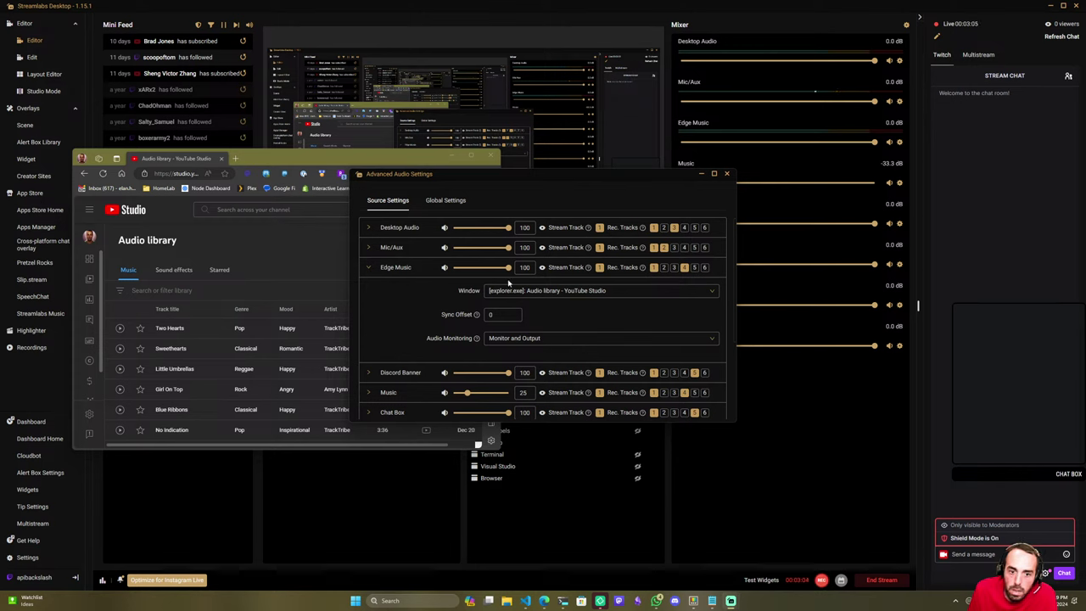
scroll(636, 347, "down", 3)
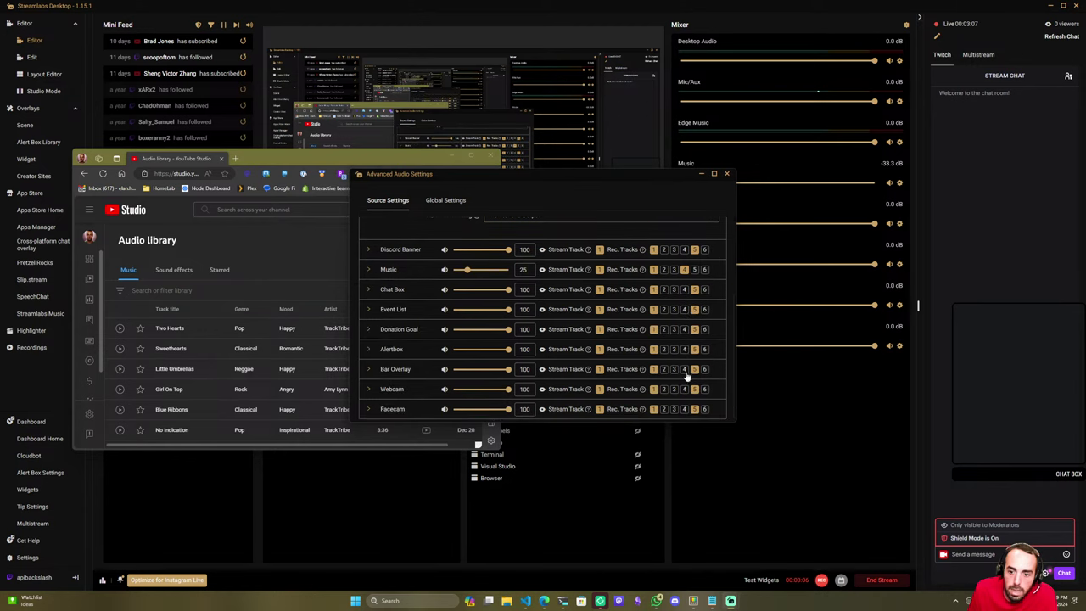
scroll(439, 276, "up", 3)
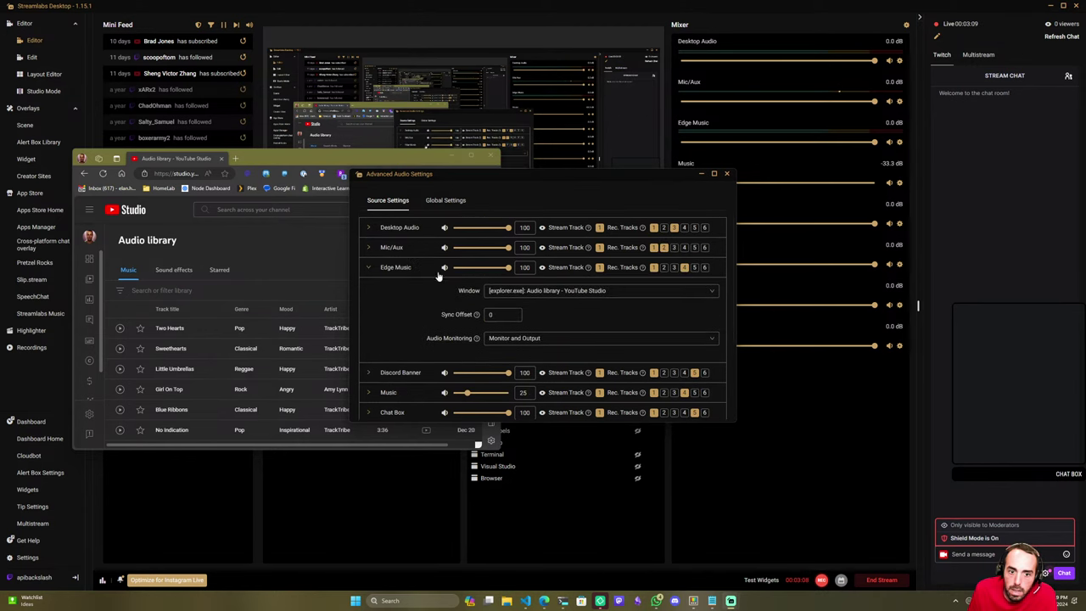
left_click(727, 175)
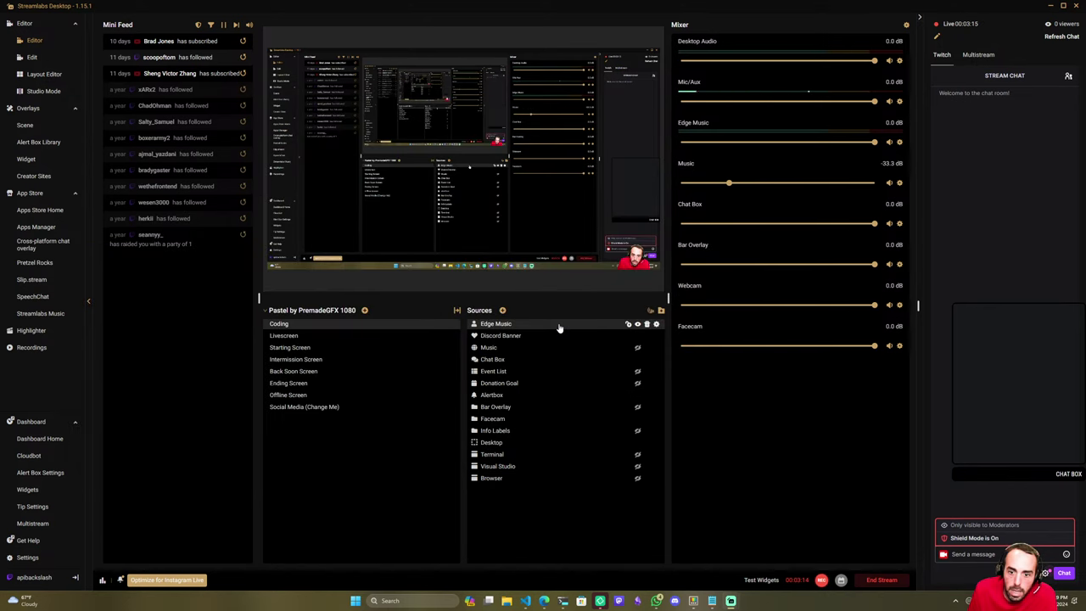
Switch to Edge and play the track "Two Hearts" in the full-size Audio library window.
left_click(525, 601)
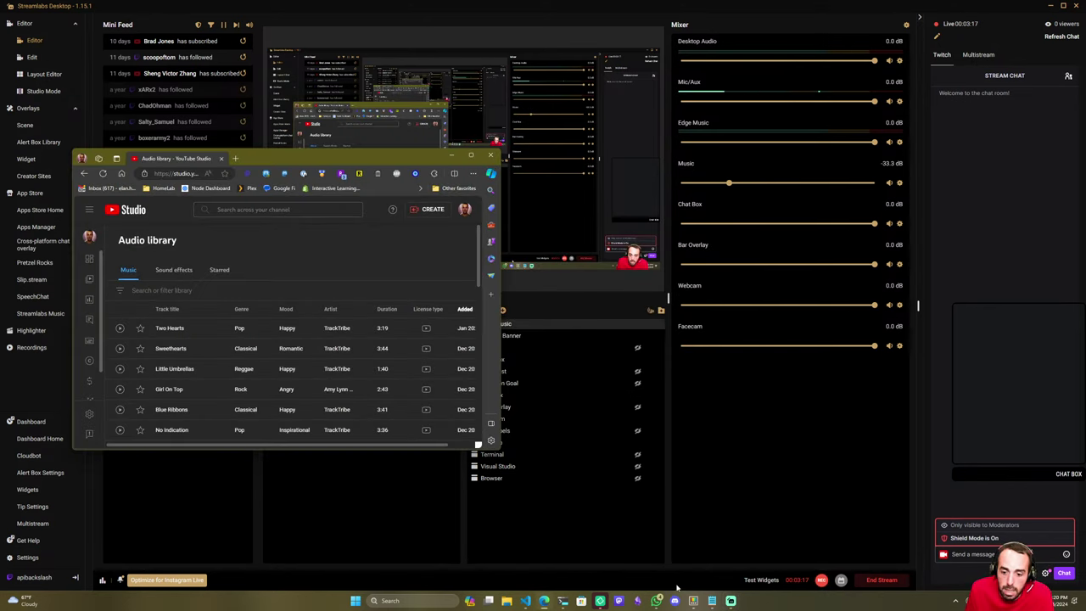
double_click(393, 154)
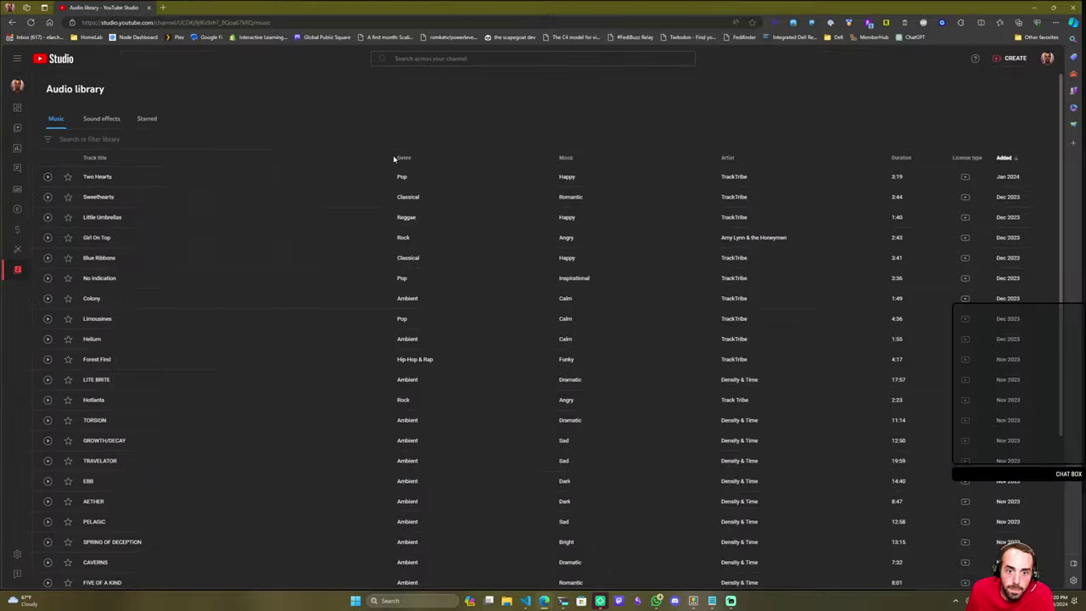
left_click(124, 177)
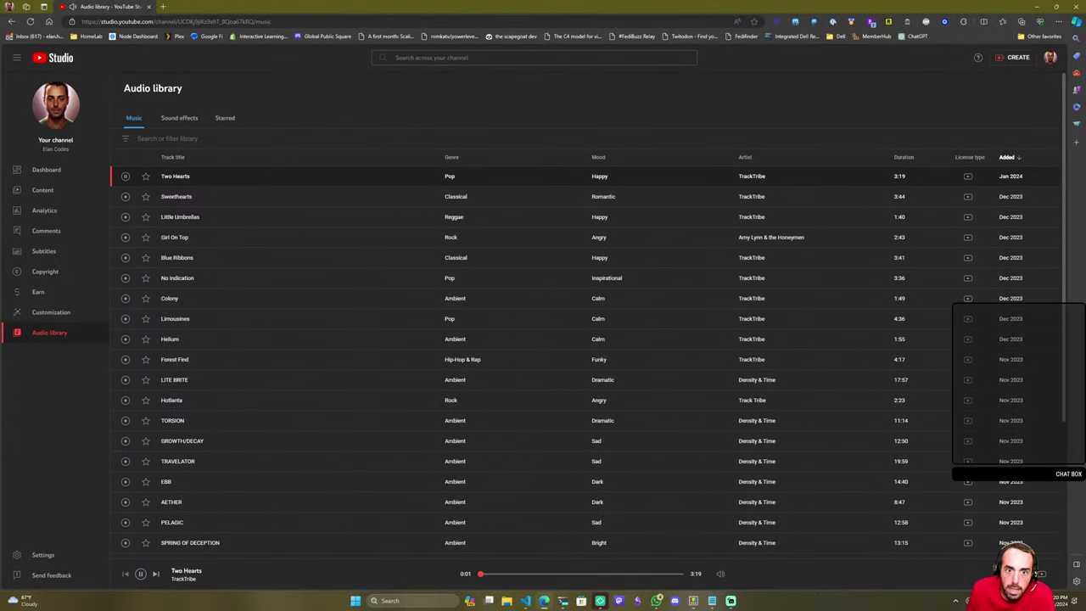
Check the Streamlabs mixer levels behind the browser while the music plays, and switch playback to the track "Colony".
double_click(459, 10)
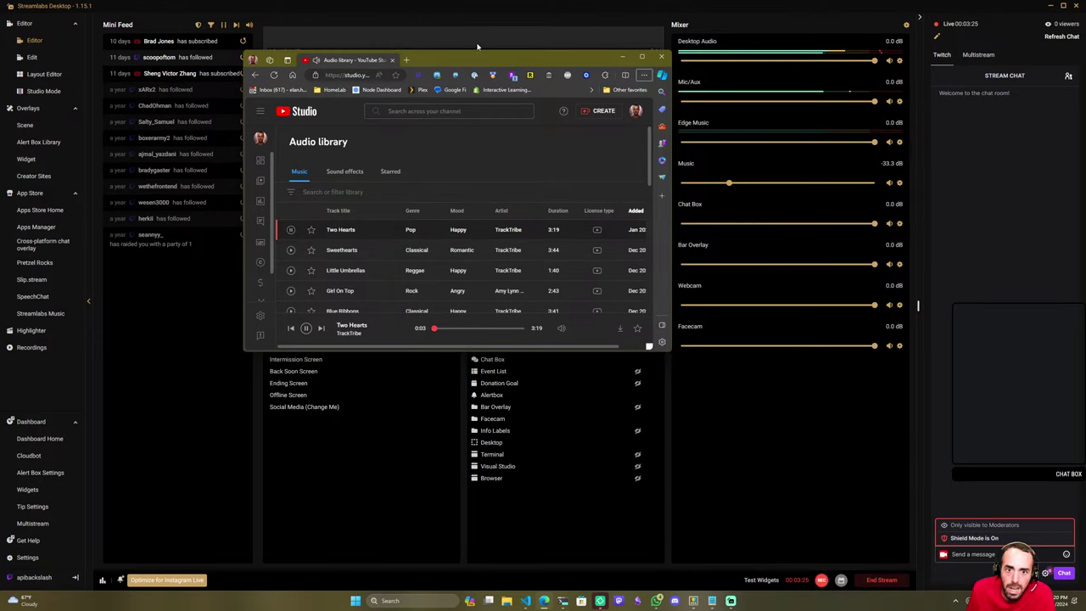
double_click(477, 43)
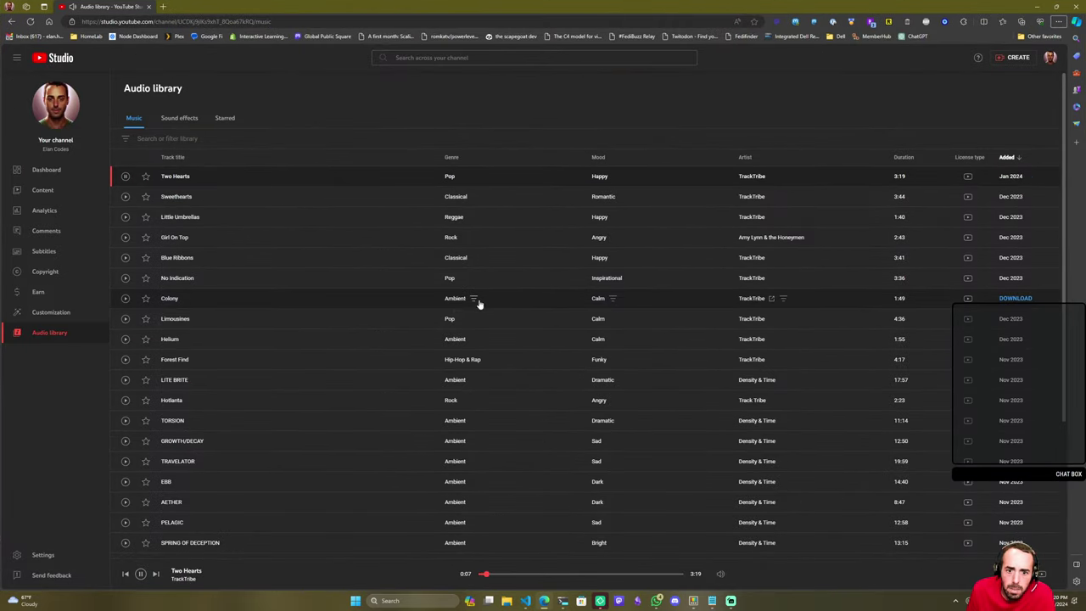
left_click(124, 298)
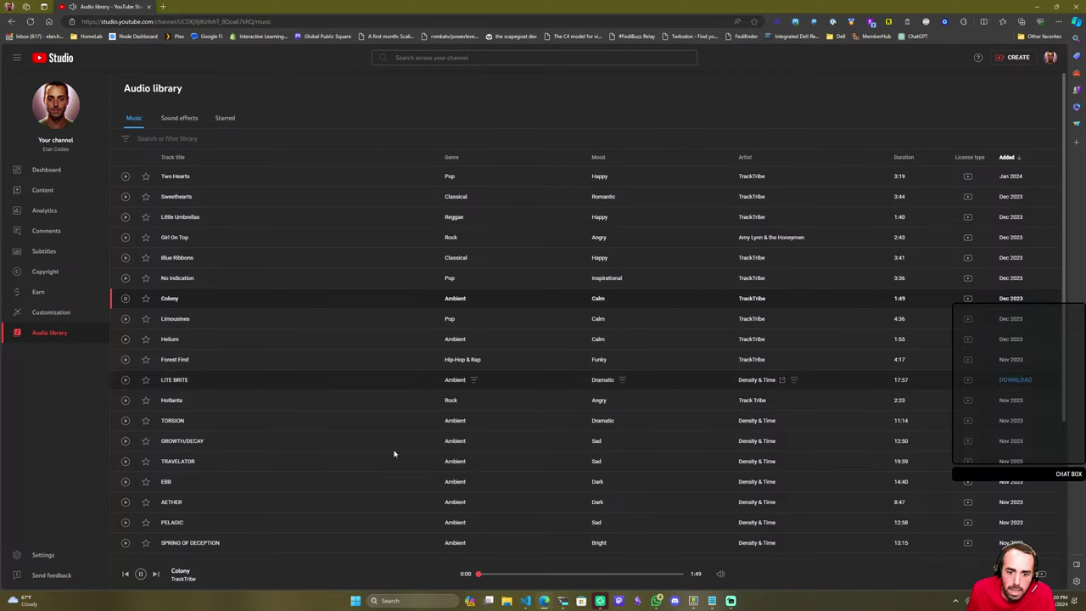
Return to Streamlabs and reopen the advanced audio settings to check Edge Music's monitoring options and volume.
left_click(731, 601)
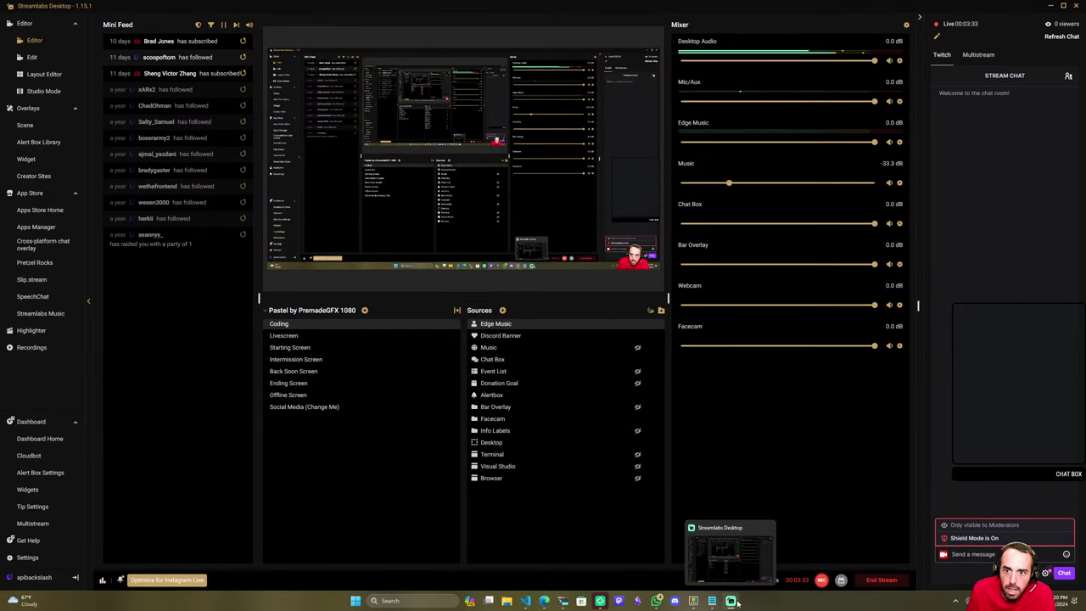
left_click(661, 310)
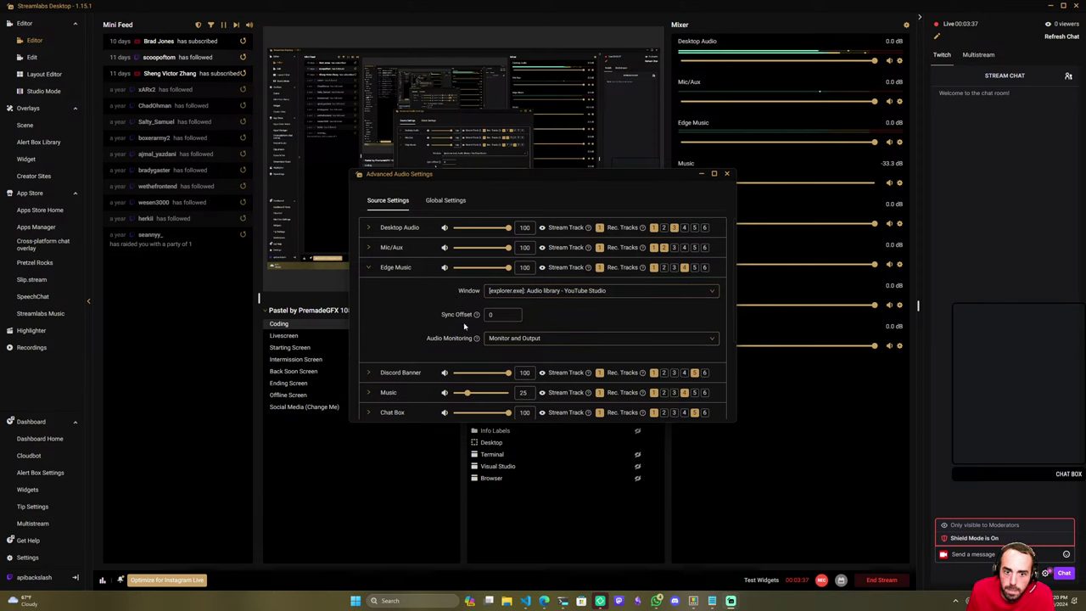
left_click(531, 339)
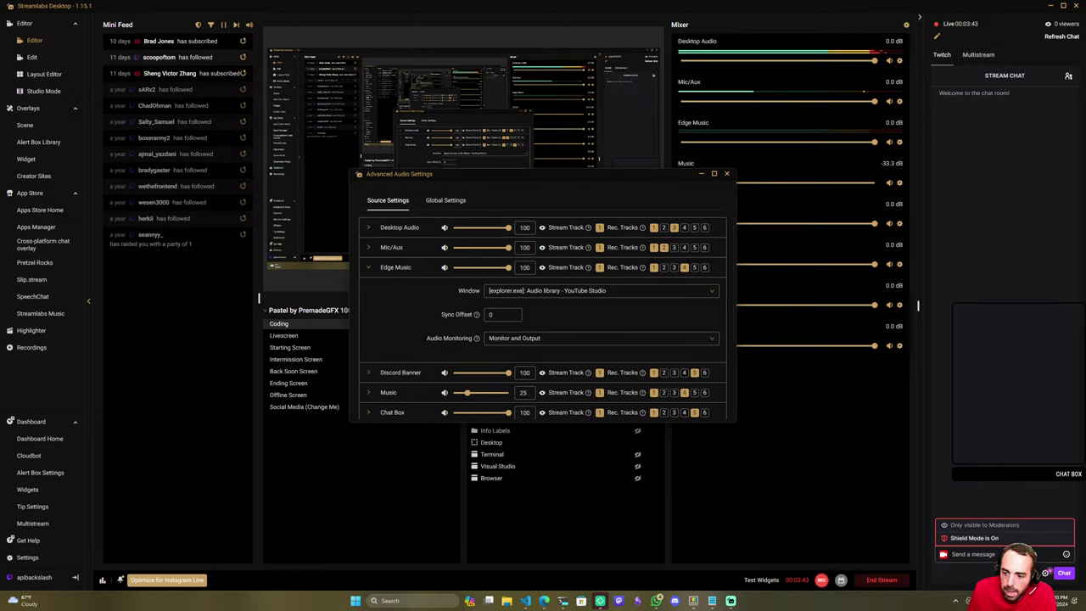
left_click_drag(508, 267, 537, 277)
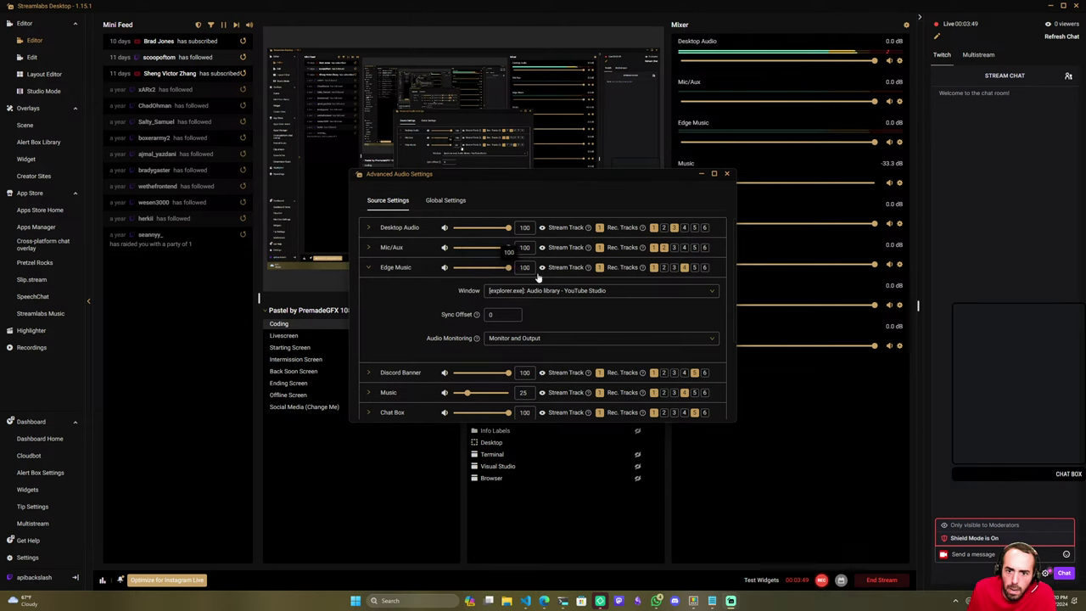
left_click(538, 276)
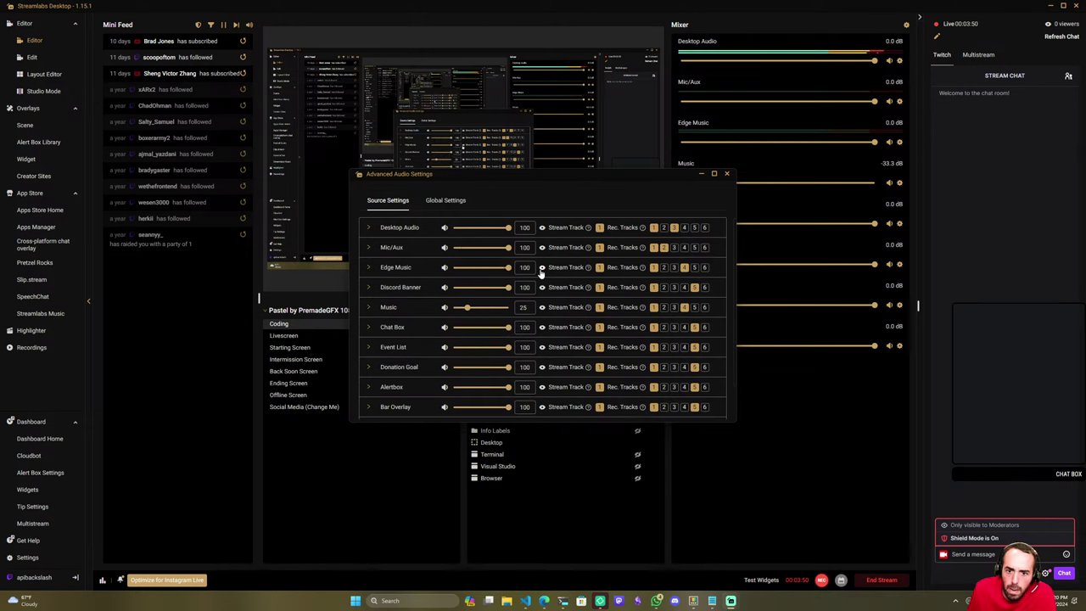
left_click(415, 277)
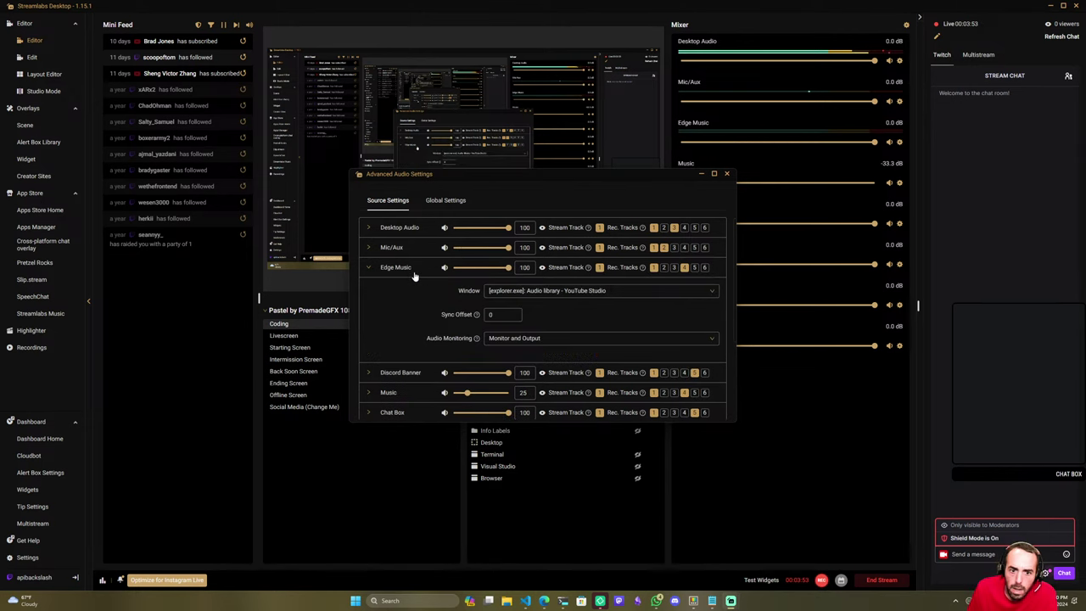
Try Edge Music's audio monitoring with Monitor Off and with Monitor Only (mute output).
left_click(524, 339)
left_click(527, 356)
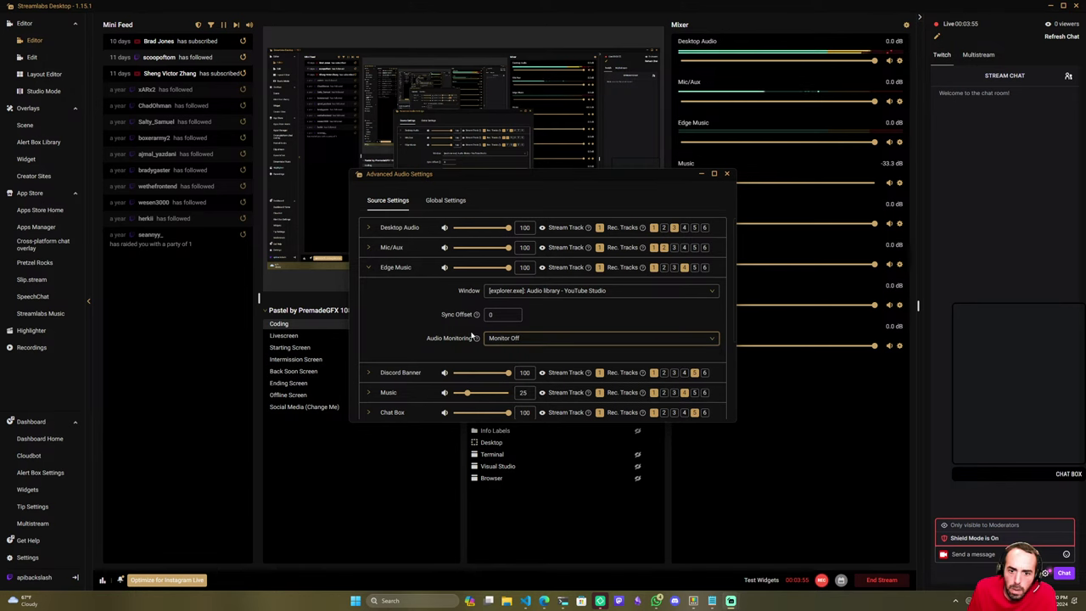
left_click(500, 339)
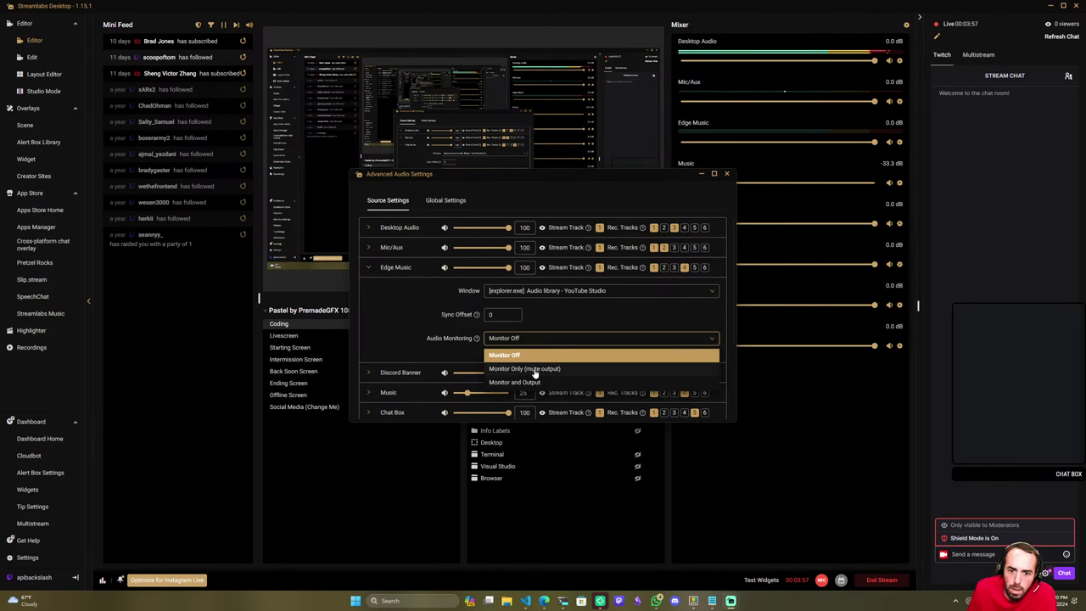
left_click(532, 368)
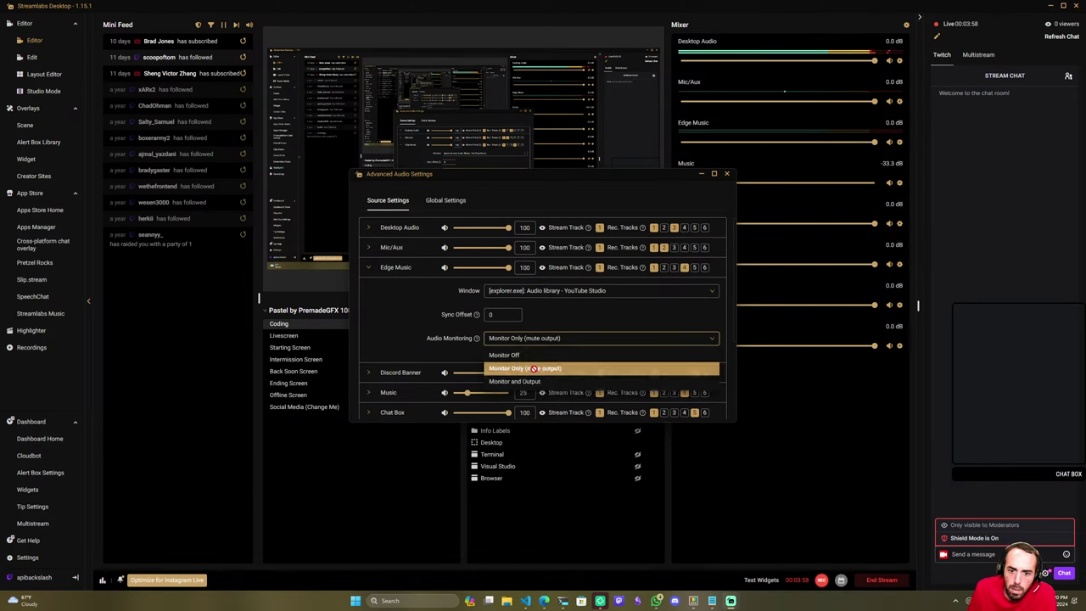
left_click(370, 268)
Examine the global audio settings, including monitoring device, audio tracks, sample rate, channels and desktop audio devices.
left_click(441, 200)
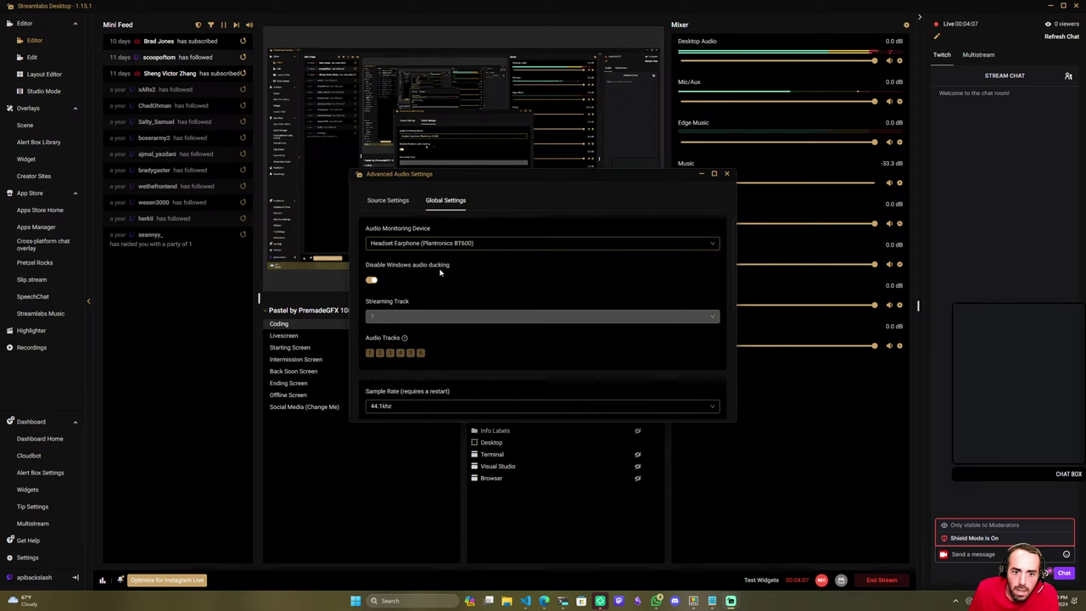
scroll(473, 284, "down", 1)
scroll(473, 284, "down", 2)
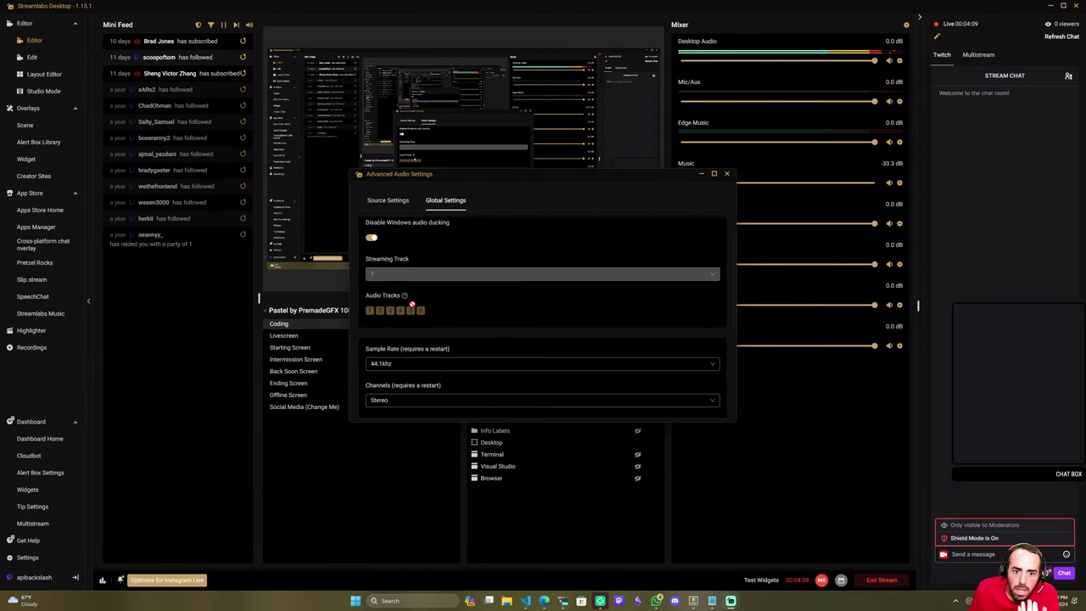
scroll(416, 309, "down", 2)
scroll(433, 331, "down", 2)
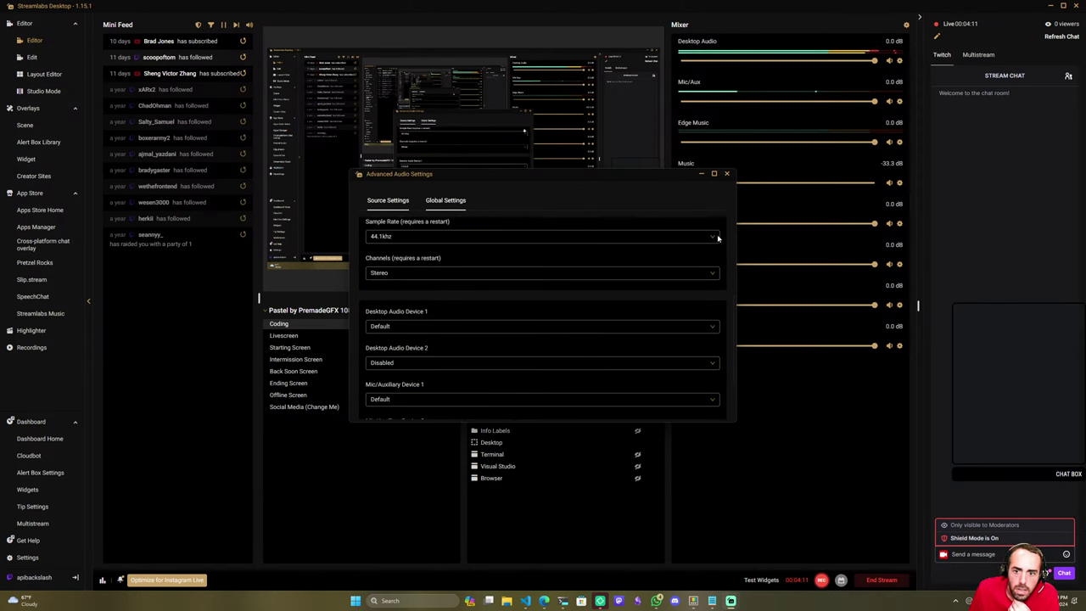
Lower Edge Music's volume to 37 in the source settings and the system volume to 18.
left_click(397, 204)
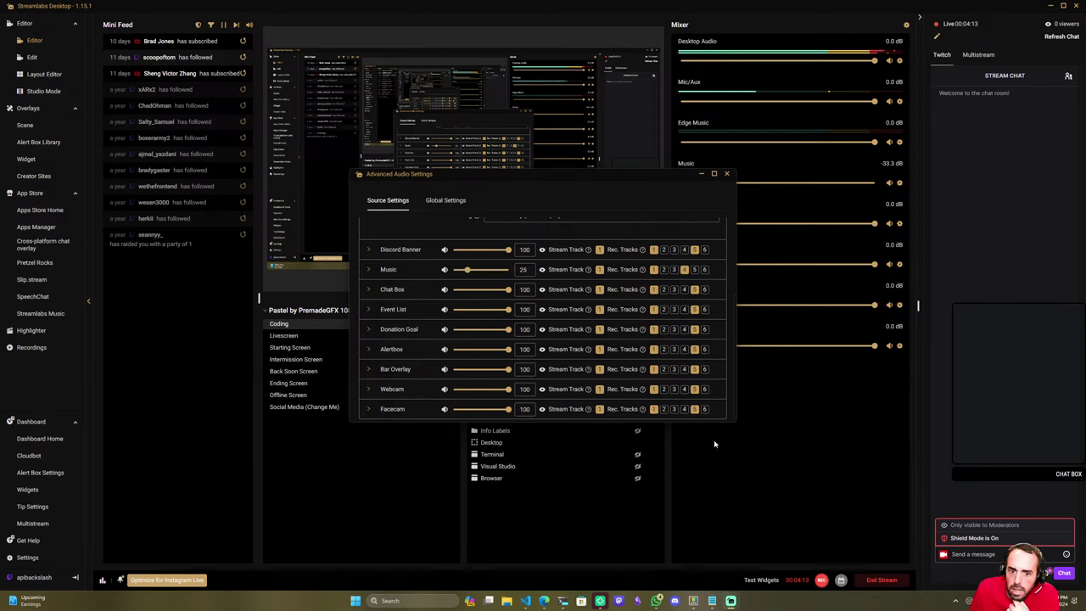
scroll(458, 269, "up", 3)
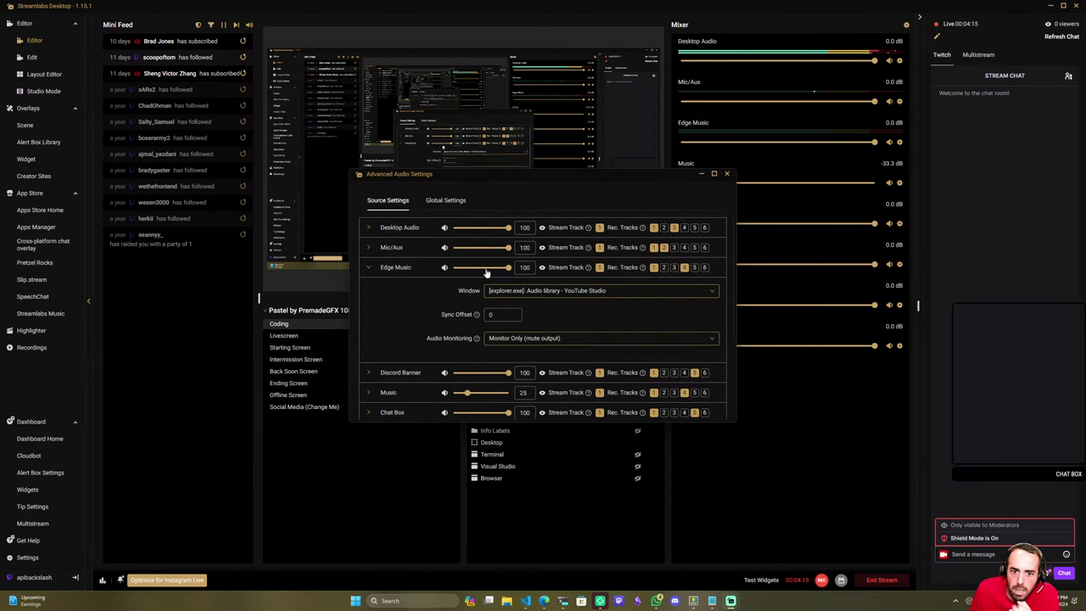
left_click_drag(484, 270, 476, 270)
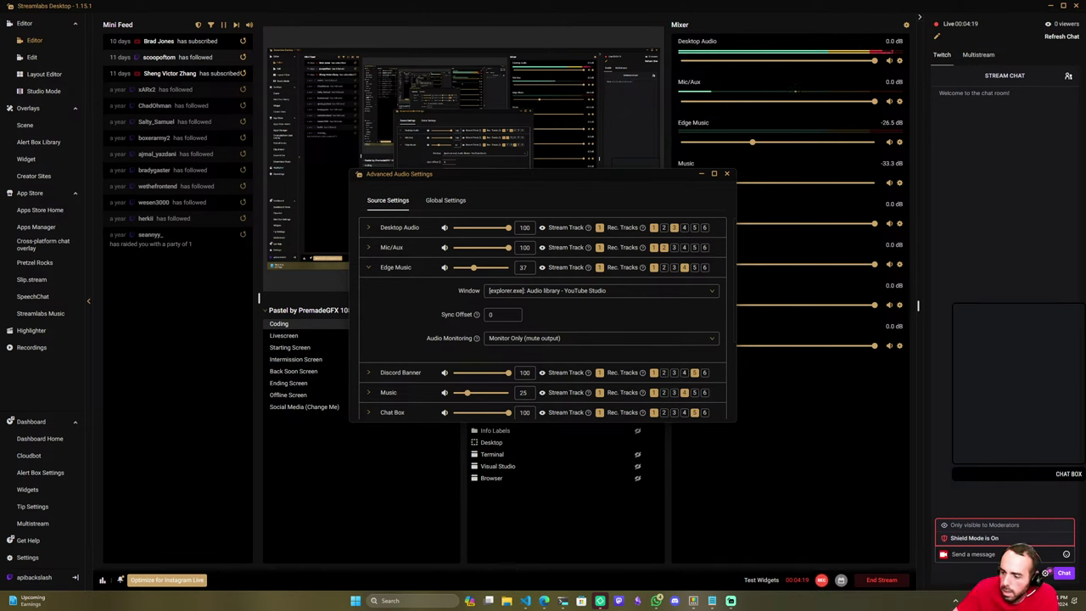
key("XF86AudioLowerVolume")
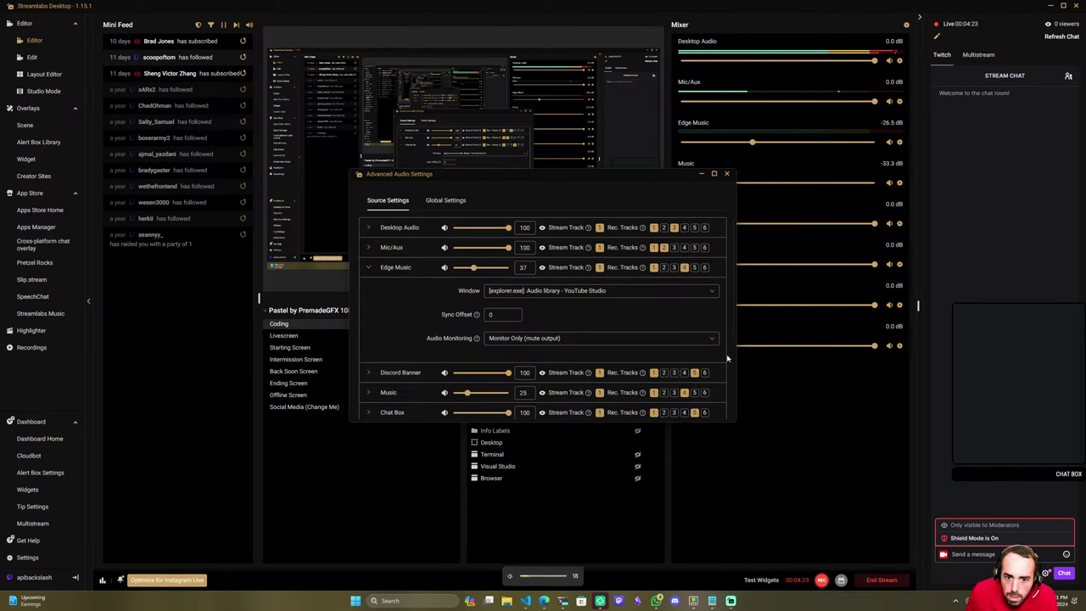
Set Edge Music's audio monitoring to Monitor and Output and close the advanced audio settings.
left_click(635, 337)
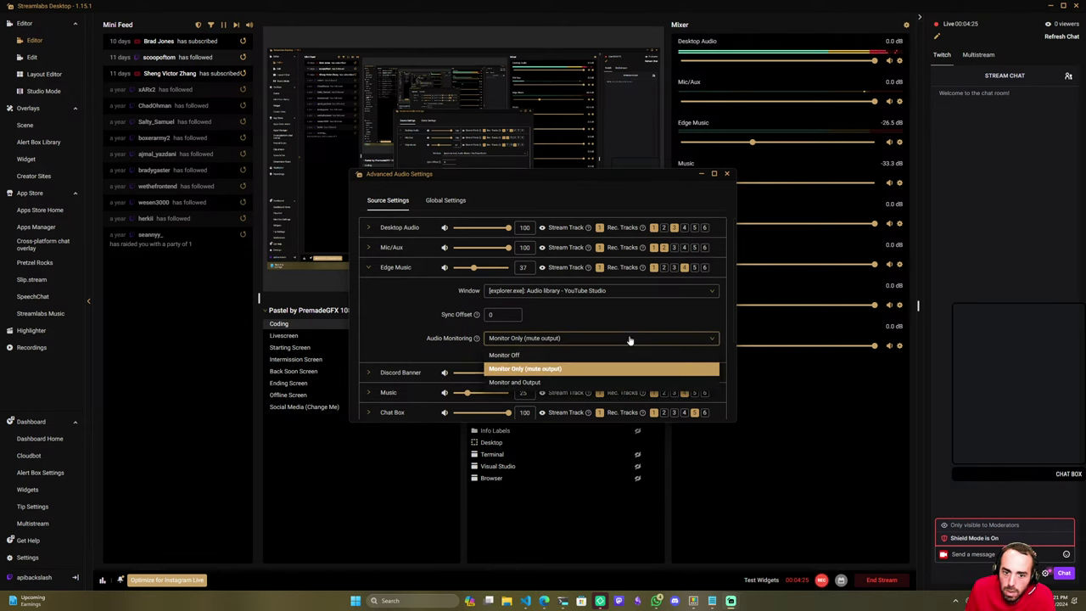
left_click(594, 383)
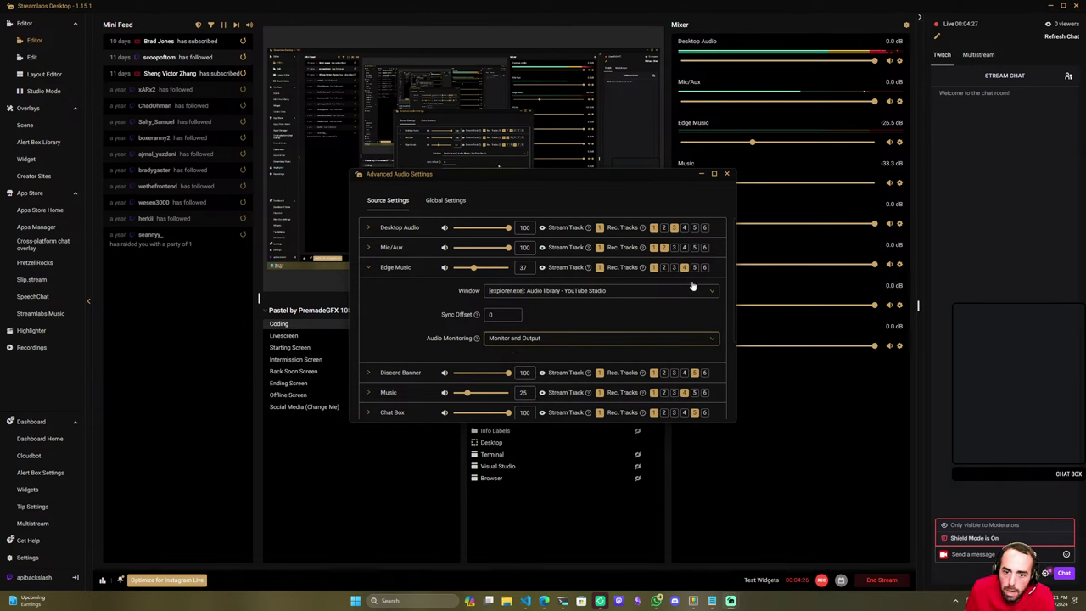
left_click(726, 174)
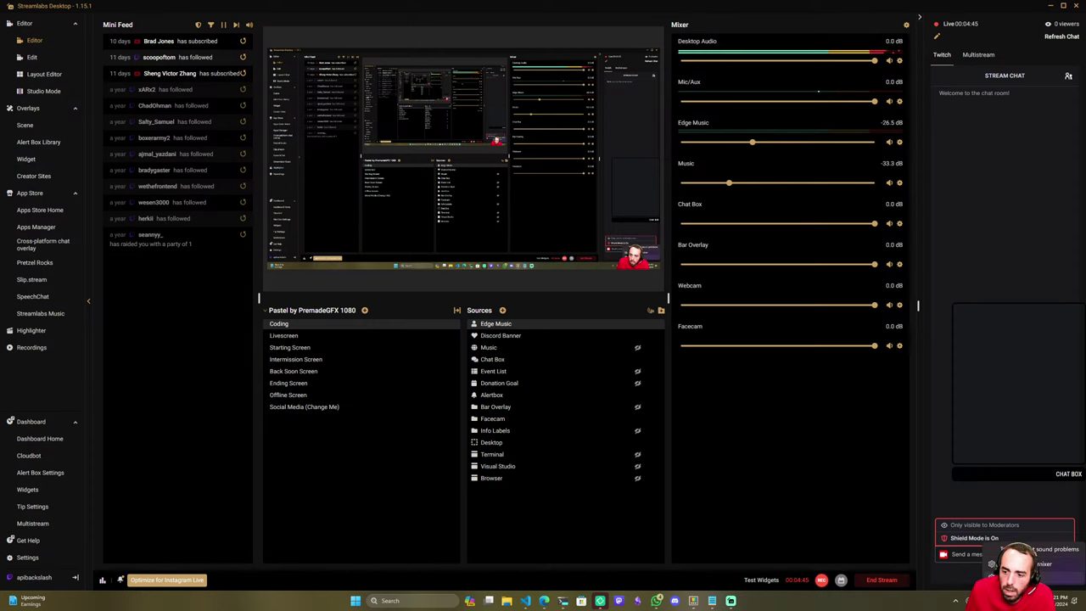
Open the Windows volume mixer in an enlarged floating window over Streamlabs and bring the apps list into view.
left_click(1043, 564)
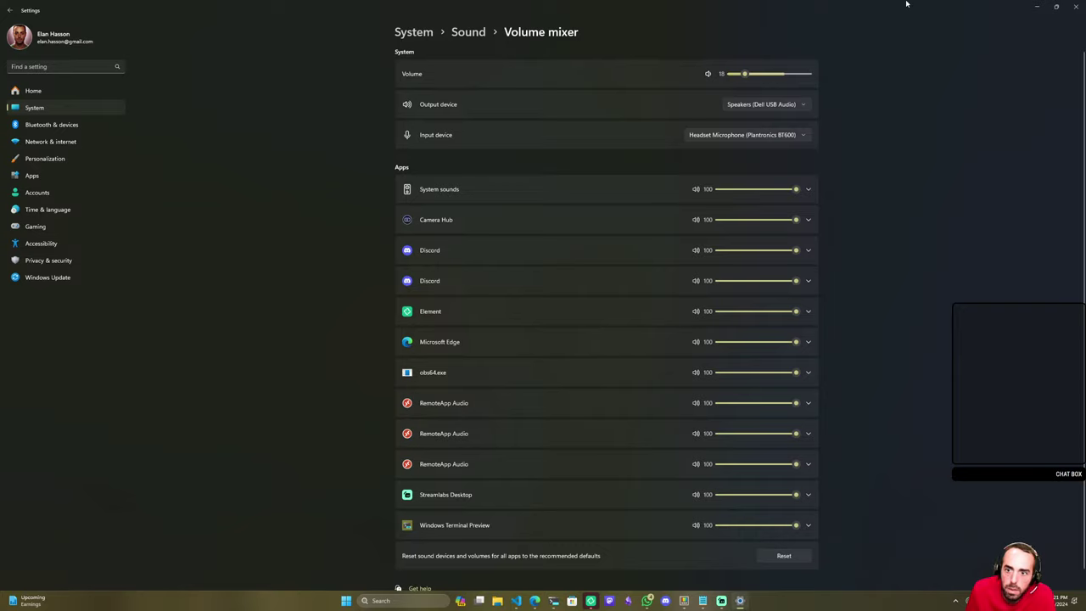
double_click(906, 4)
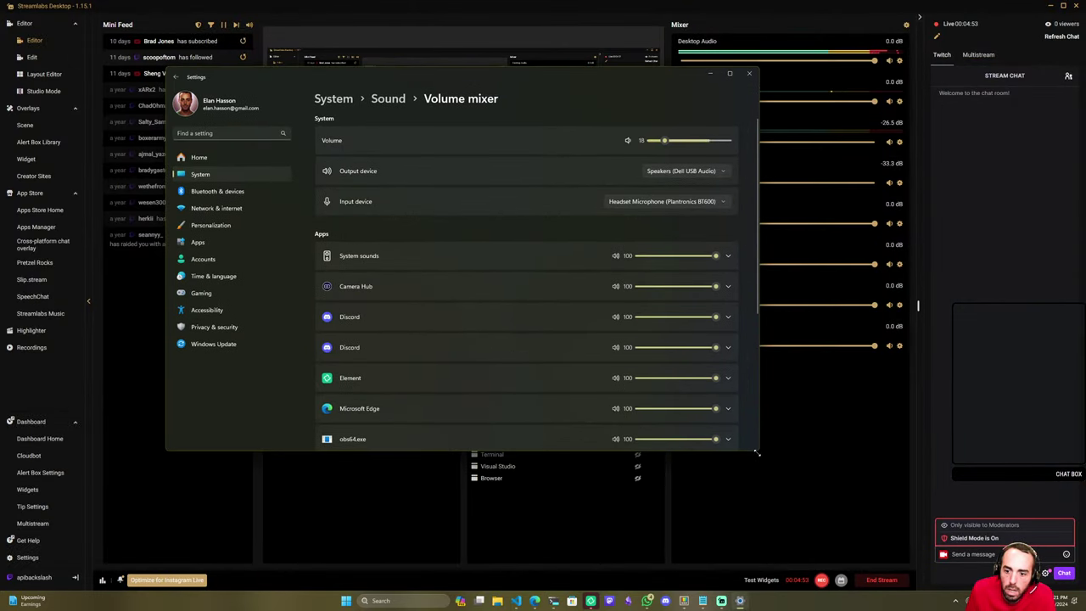
left_click_drag(758, 453, 877, 519)
scroll(435, 388, "down", 3)
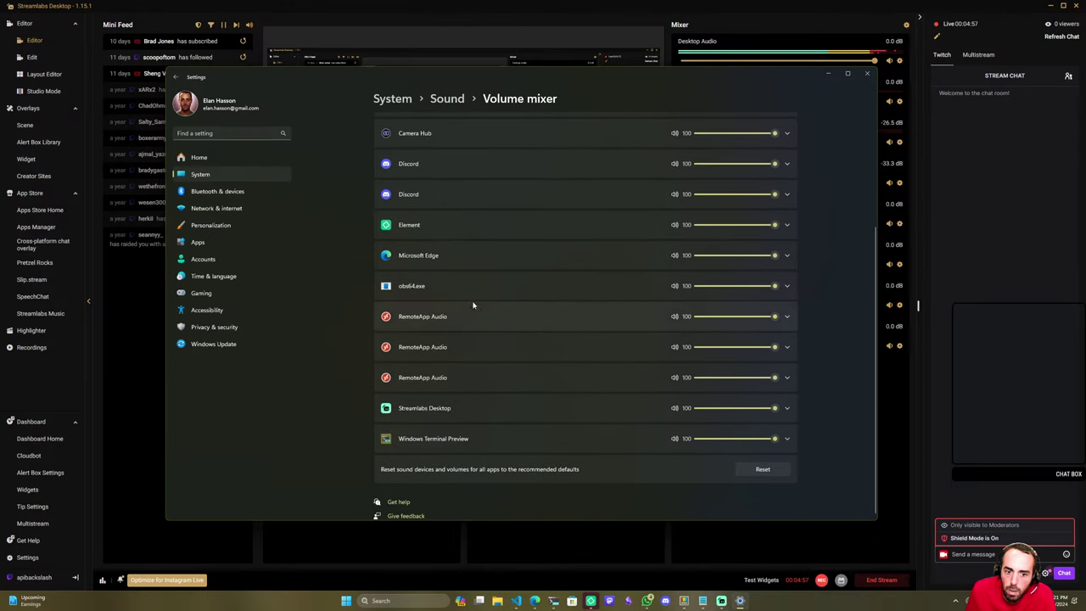
Inspect the output and input device options of the first two RemoteApp Audio entries, collapsing each one again.
left_click(462, 320)
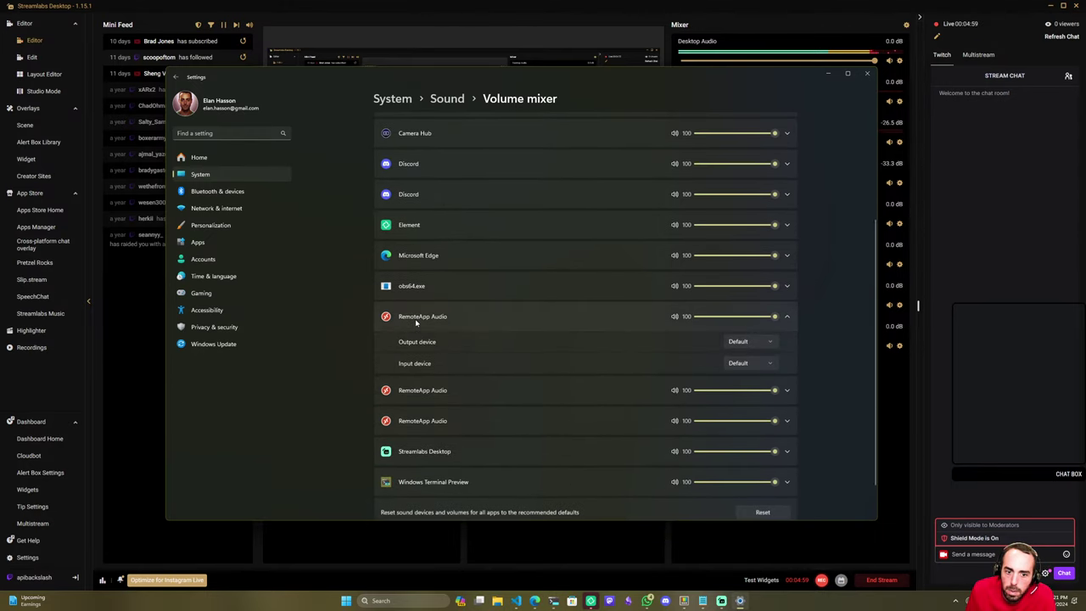
left_click(415, 321)
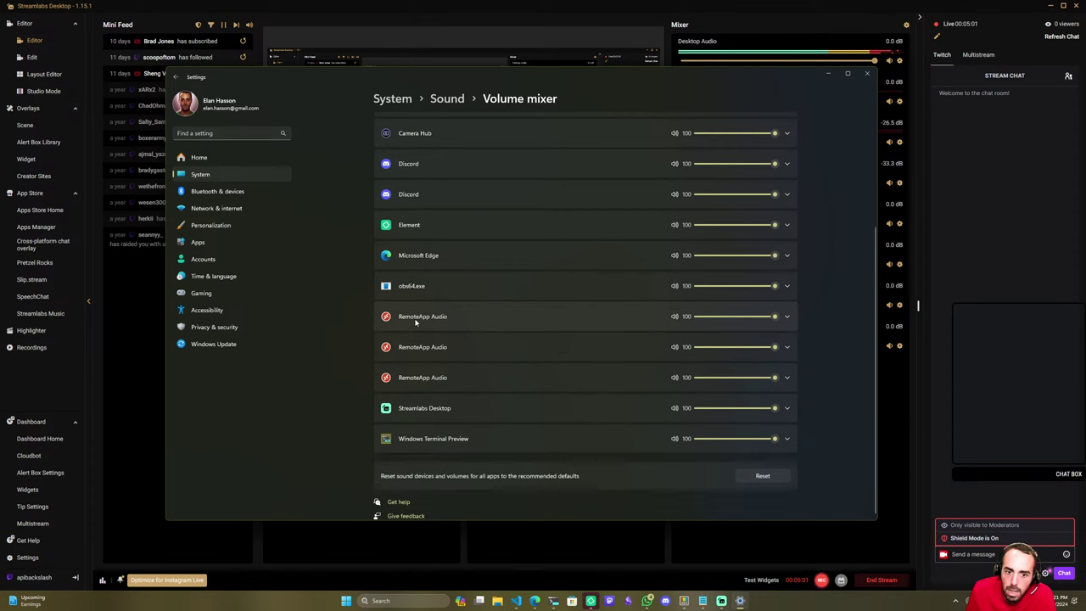
left_click(419, 347)
left_click(419, 347)
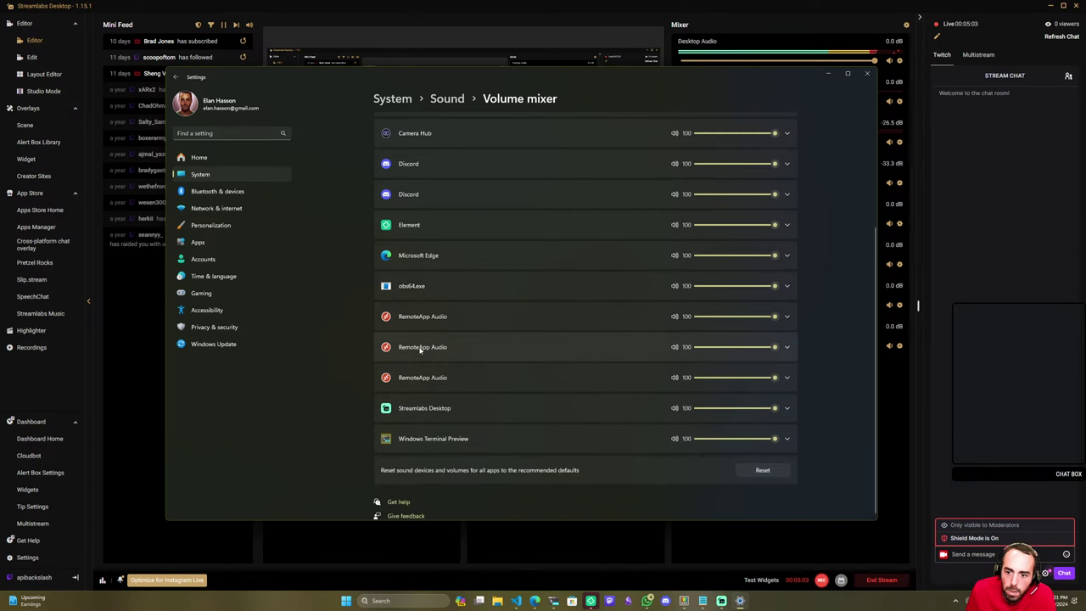
Set the output device of the third RemoteApp Audio entry to Headset Earphone (Plantronics BT600).
left_click(453, 383)
left_click(454, 384)
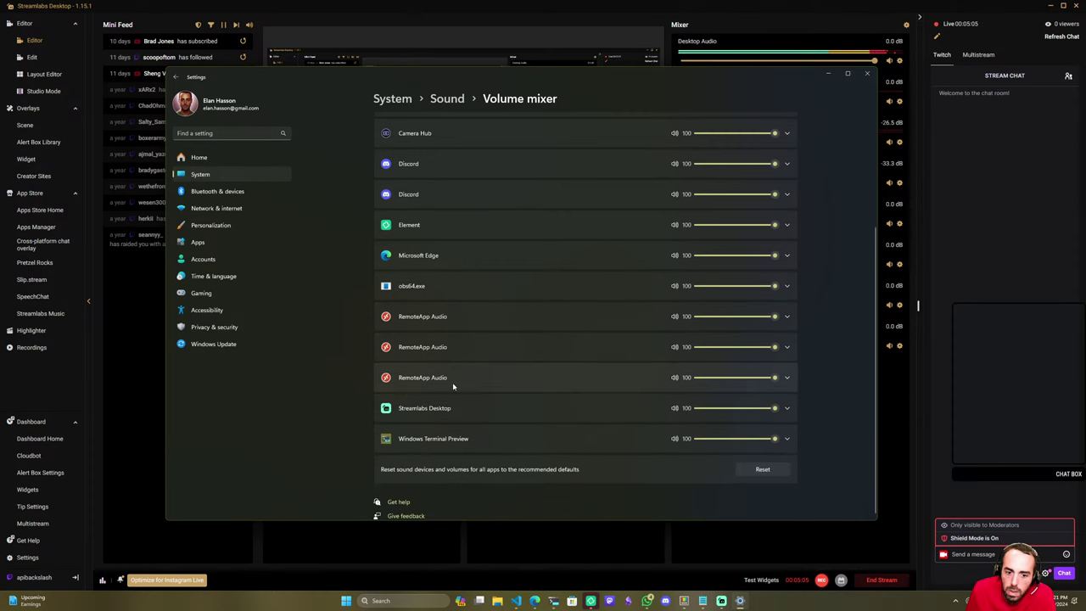
left_click(453, 383)
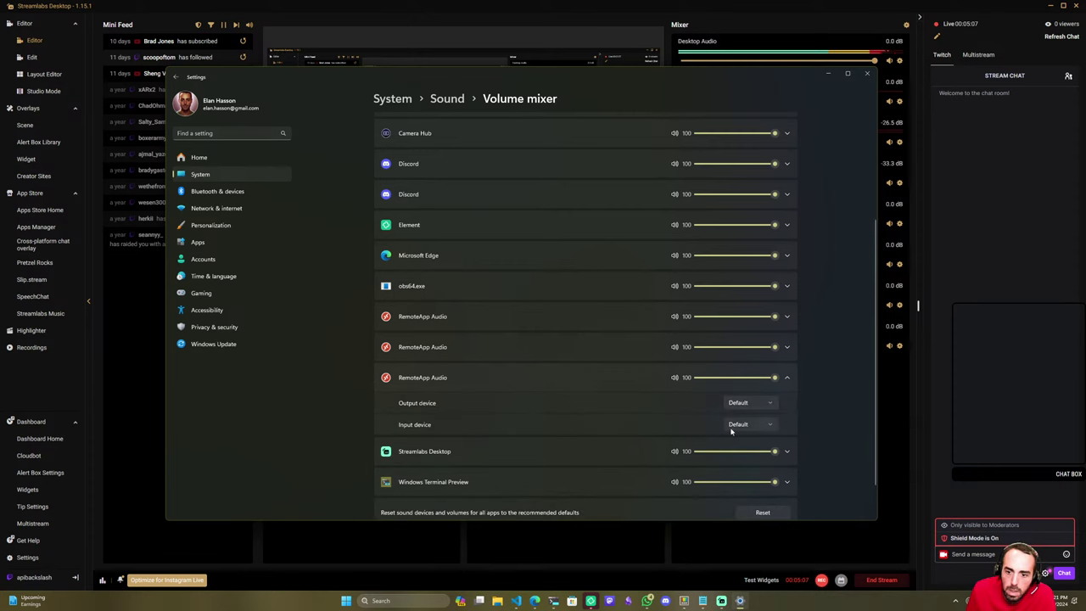
left_click(747, 404)
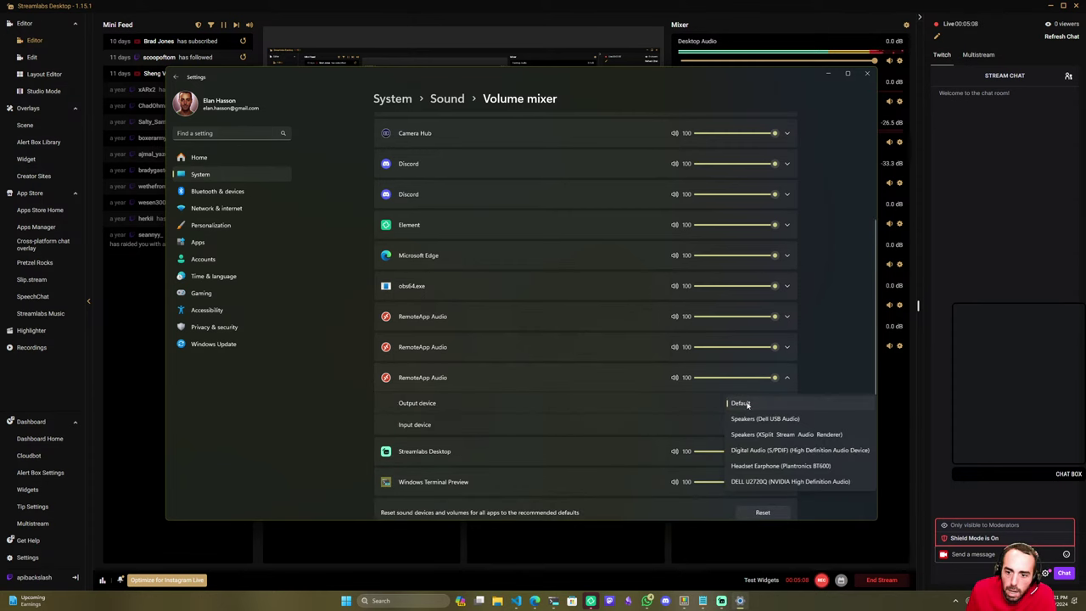
left_click(780, 468)
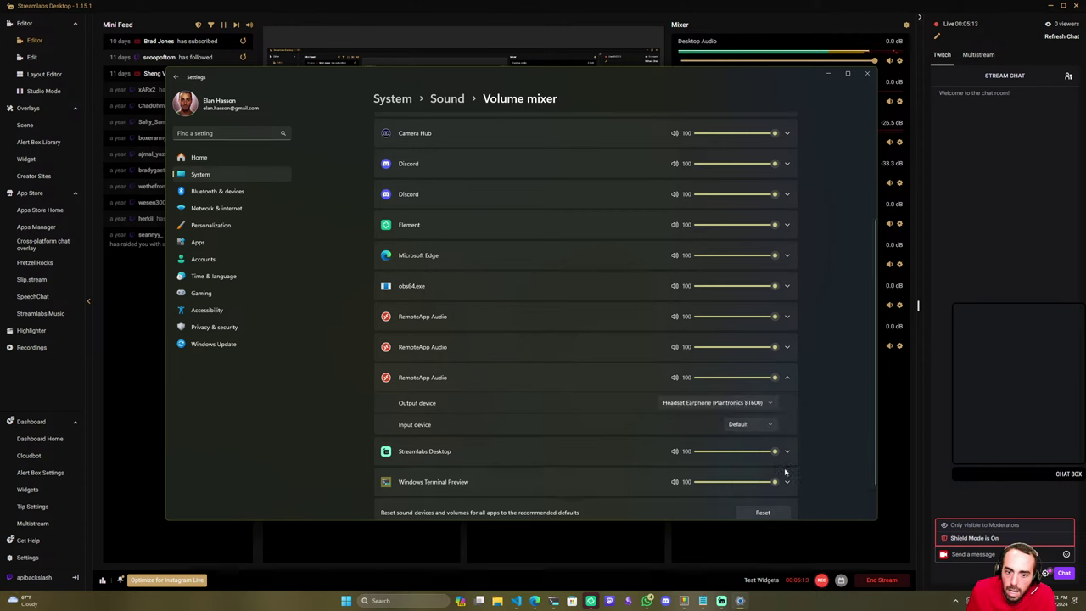
Expand the second RemoteApp Audio entry and return the third entry's output device to Default.
left_click(612, 349)
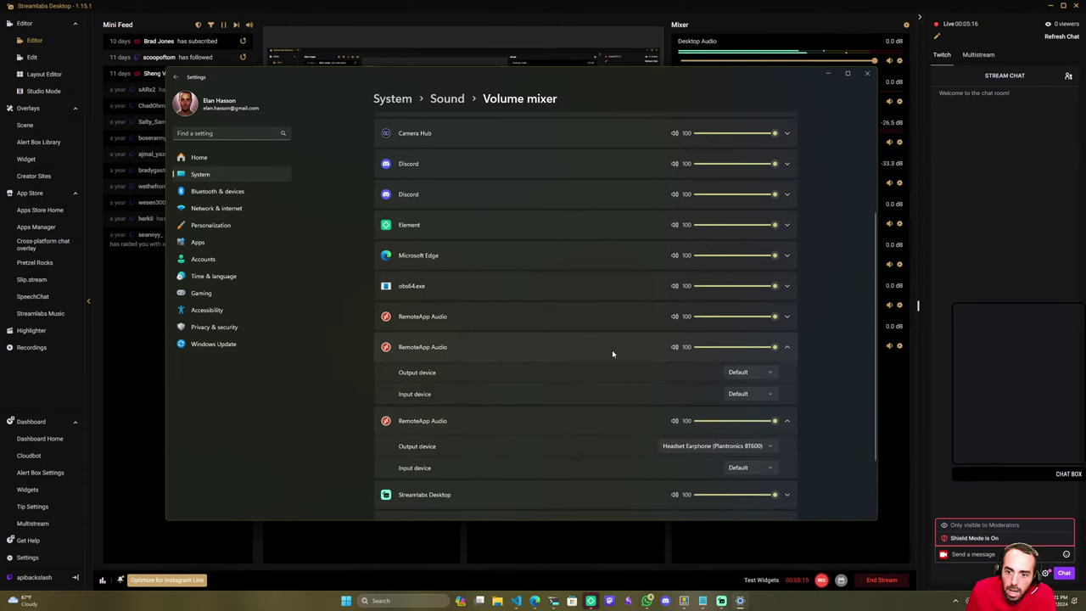
left_click(725, 450)
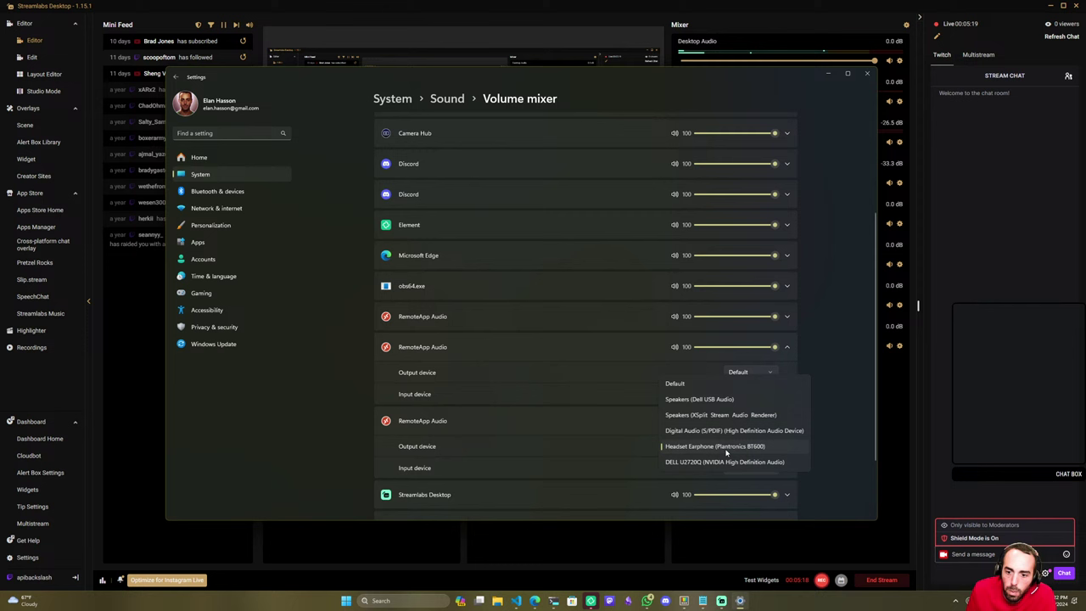
left_click(713, 391)
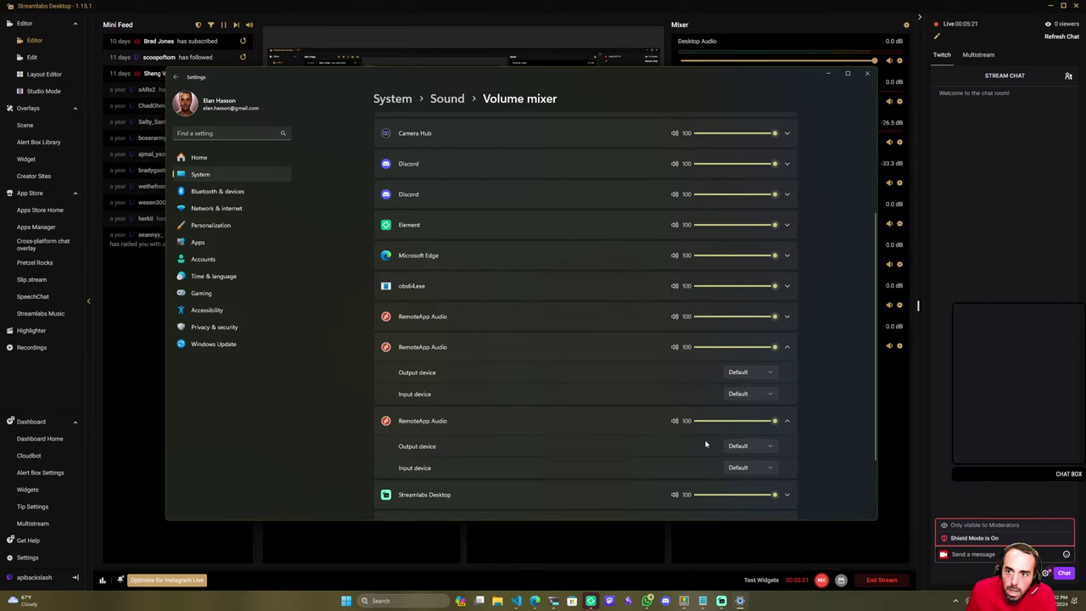
Reposition the volume mixer window and place it over the YouTube Studio Audio library in Edge, with Limousines playing.
left_click_drag(725, 76, 679, 56)
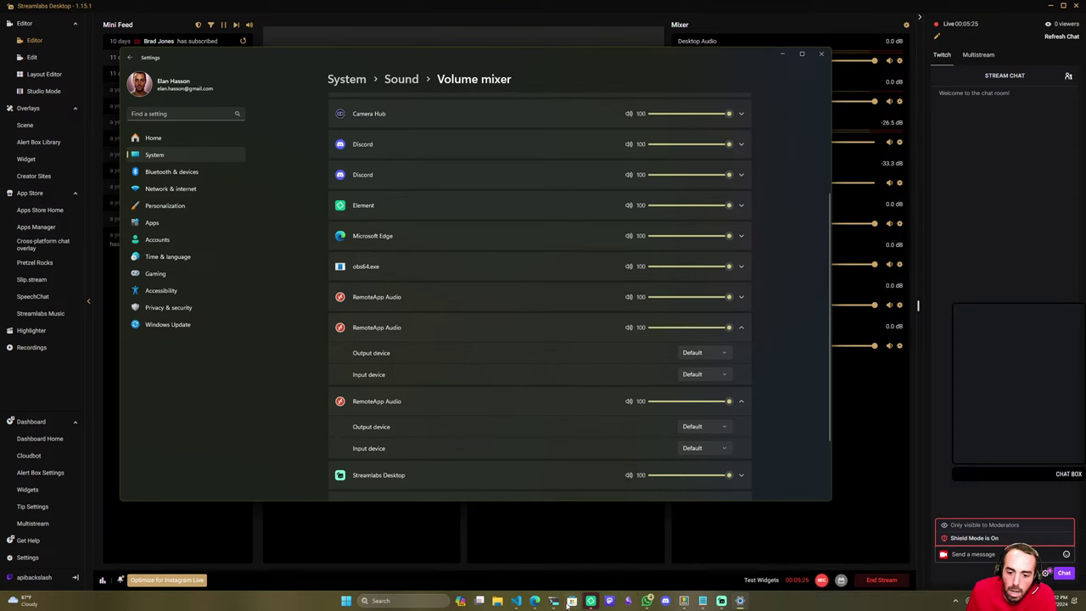
key("alt+Tab")
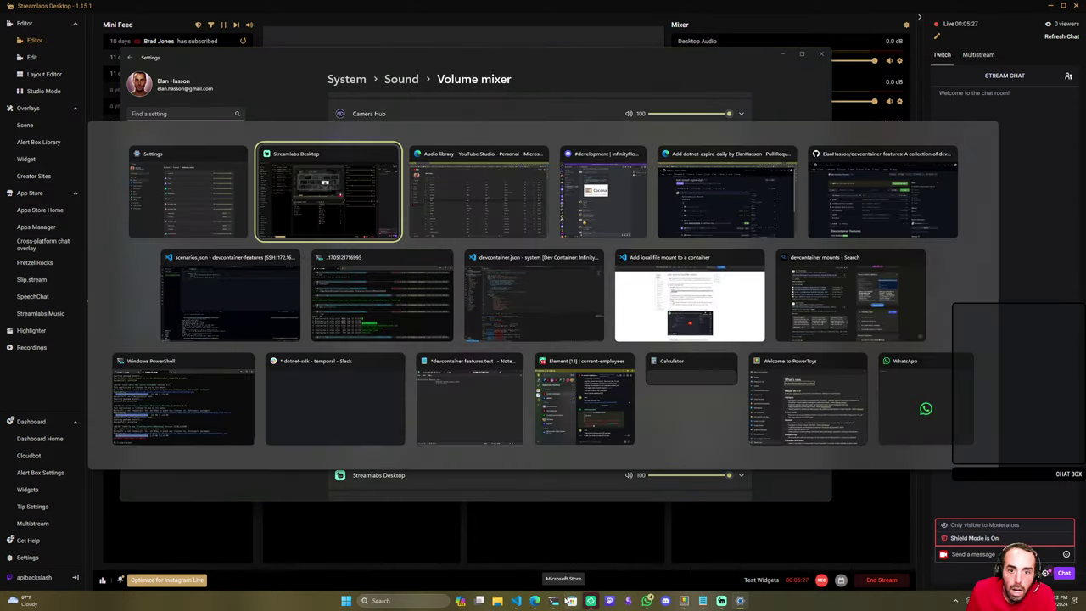
key("alt+Tab")
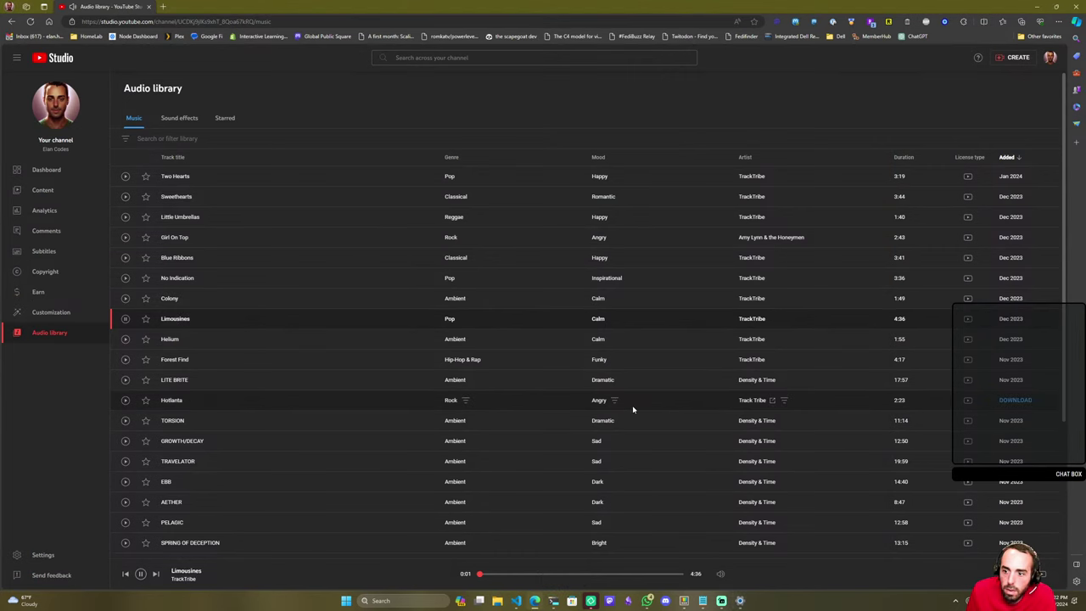
key("alt+Tab")
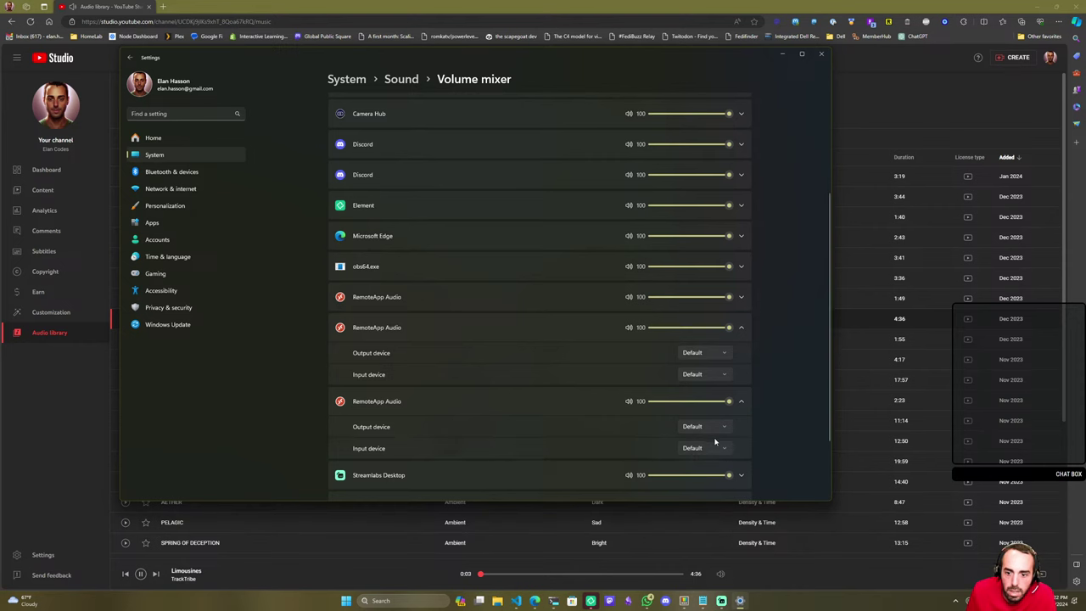
Route the third and second RemoteApp Audio entries to the Headset Earphone (Plantronics BT600) output device.
left_click(711, 427)
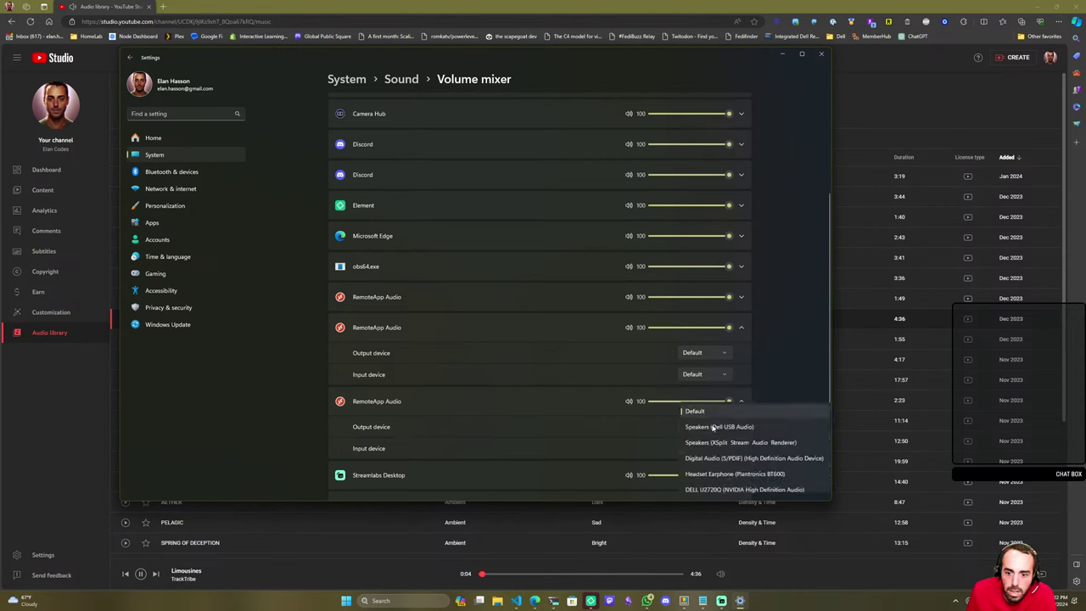
left_click(741, 474)
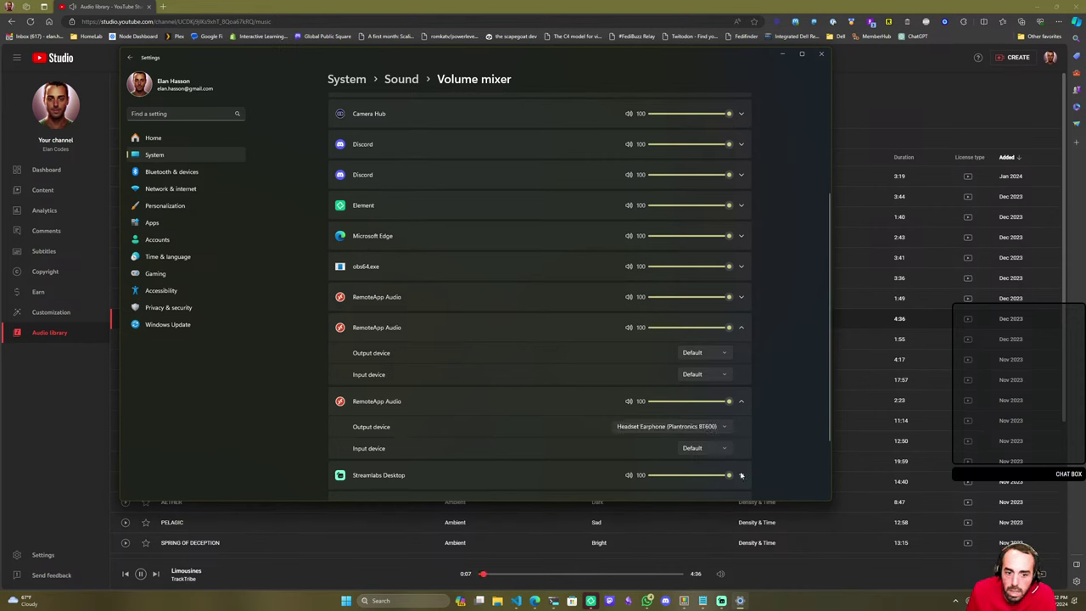
left_click(712, 355)
left_click(716, 417)
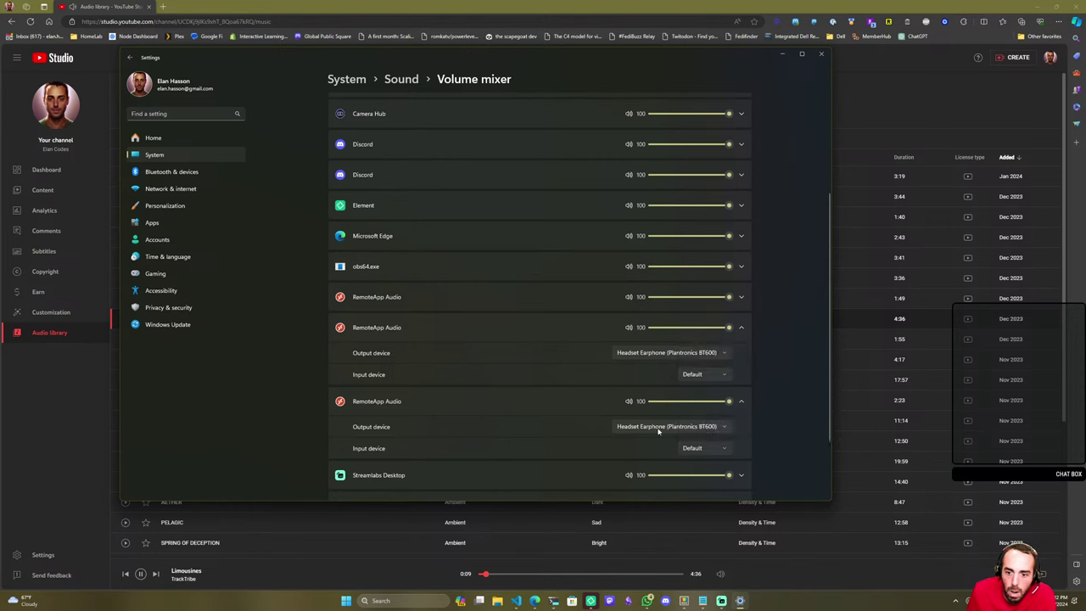
Switch the third RemoteApp Audio entry's output device to Default and back to Headset Earphone (Plantronics BT600).
left_click(658, 426)
left_click(662, 370)
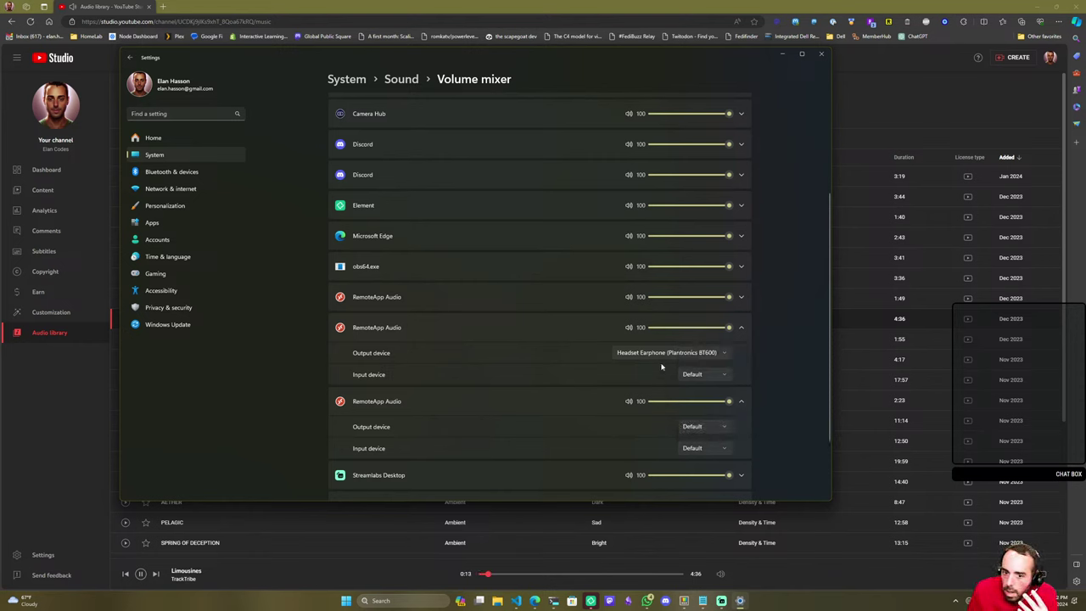
left_click(690, 426)
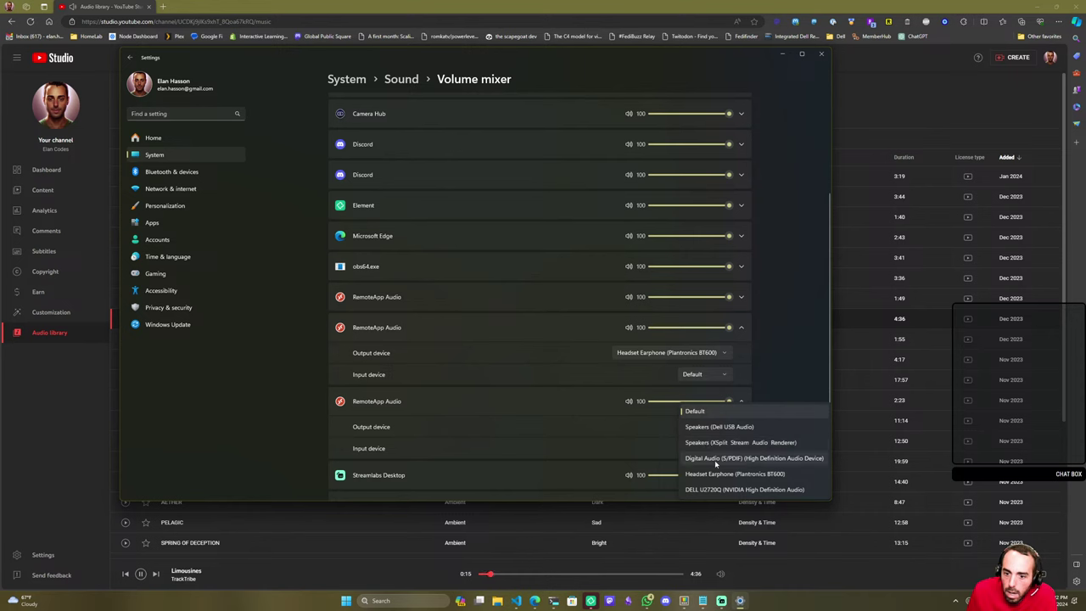
left_click(717, 476)
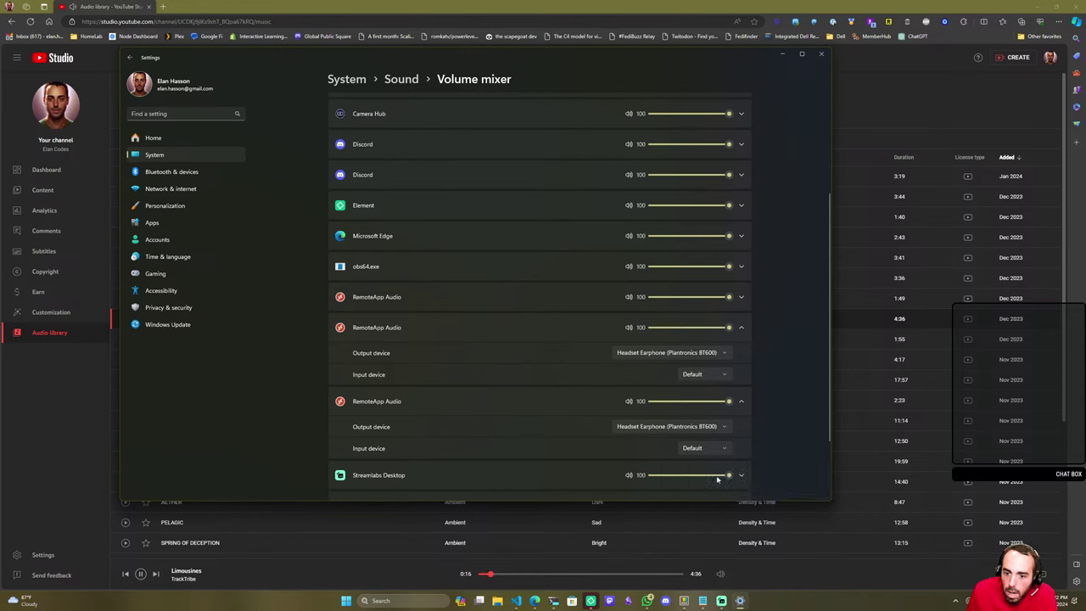
Return the output devices of the second and third RemoteApp Audio entries to Default.
left_click(699, 354)
left_click(678, 289)
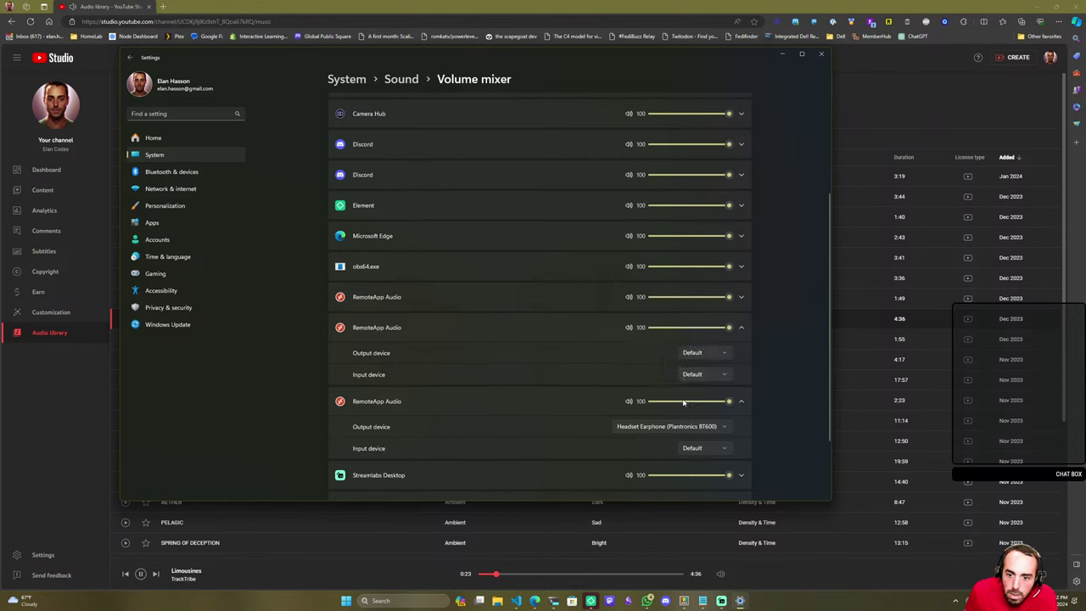
left_click(670, 426)
left_click(671, 365)
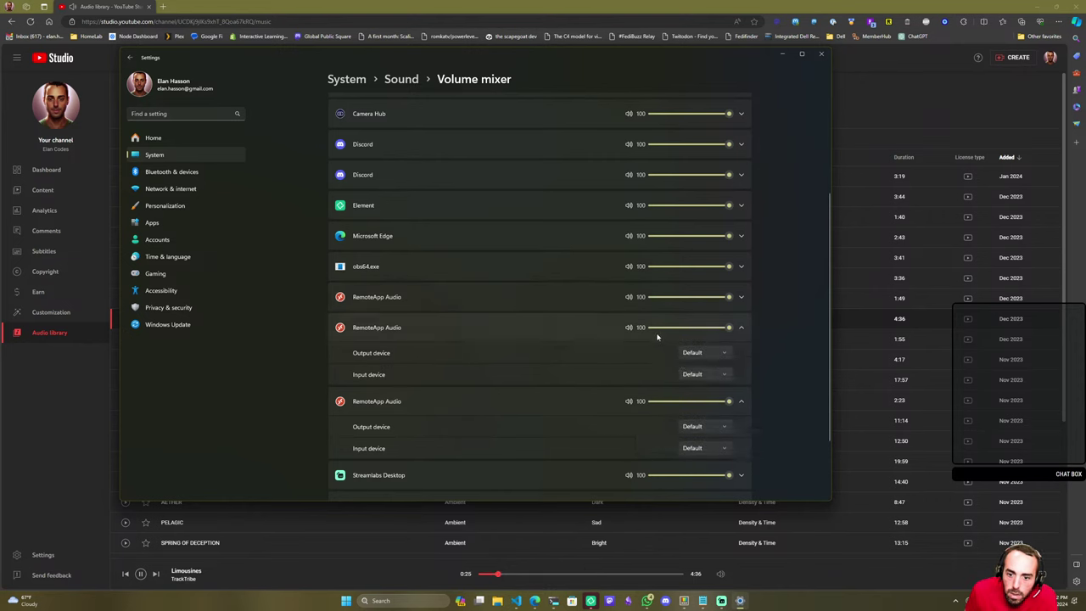
Try Headset Earphone (Plantronics BT600) as the first RemoteApp Audio entry's output, restore Default and collapse the entry.
left_click(541, 300)
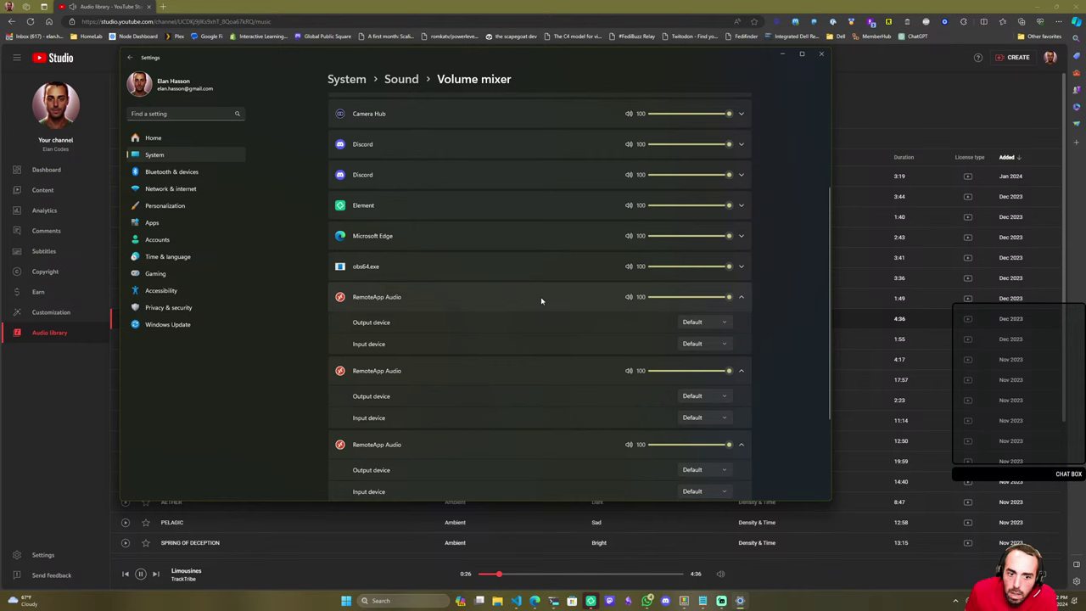
left_click(725, 325)
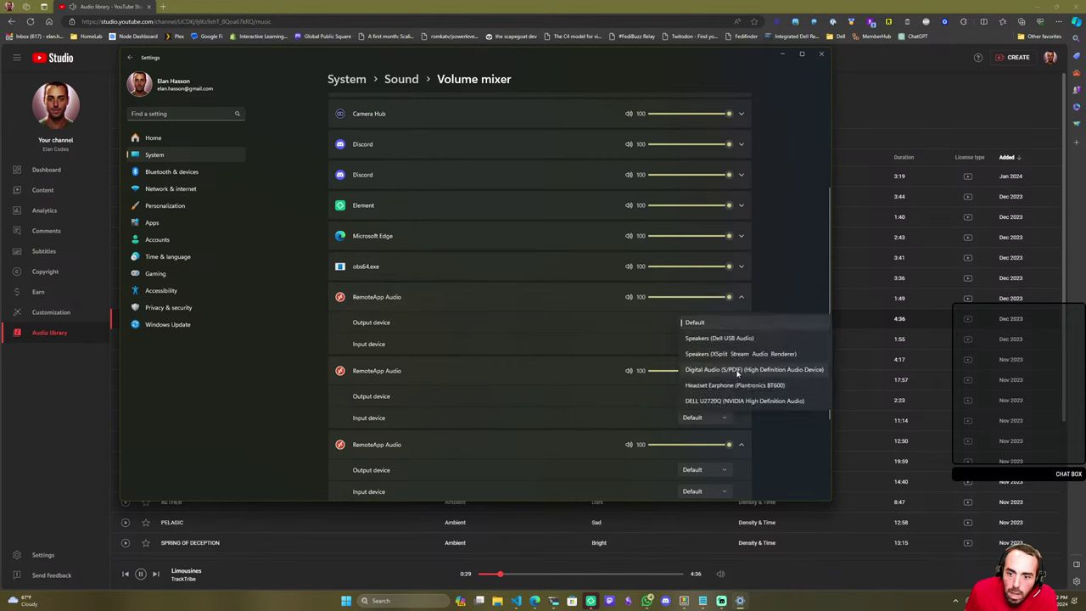
left_click(740, 385)
left_click(709, 329)
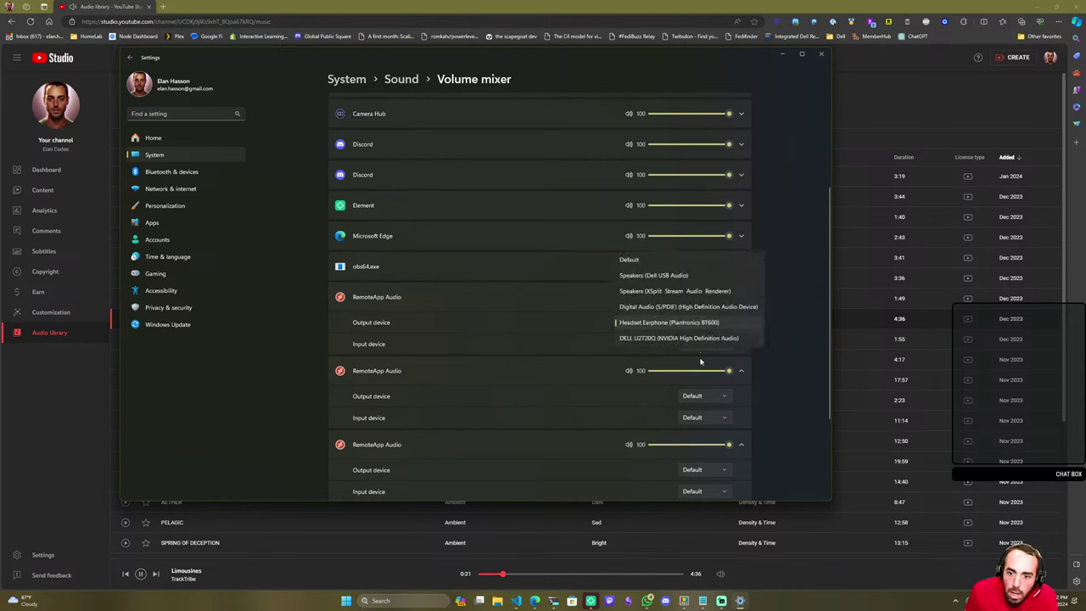
left_click(661, 260)
left_click(438, 297)
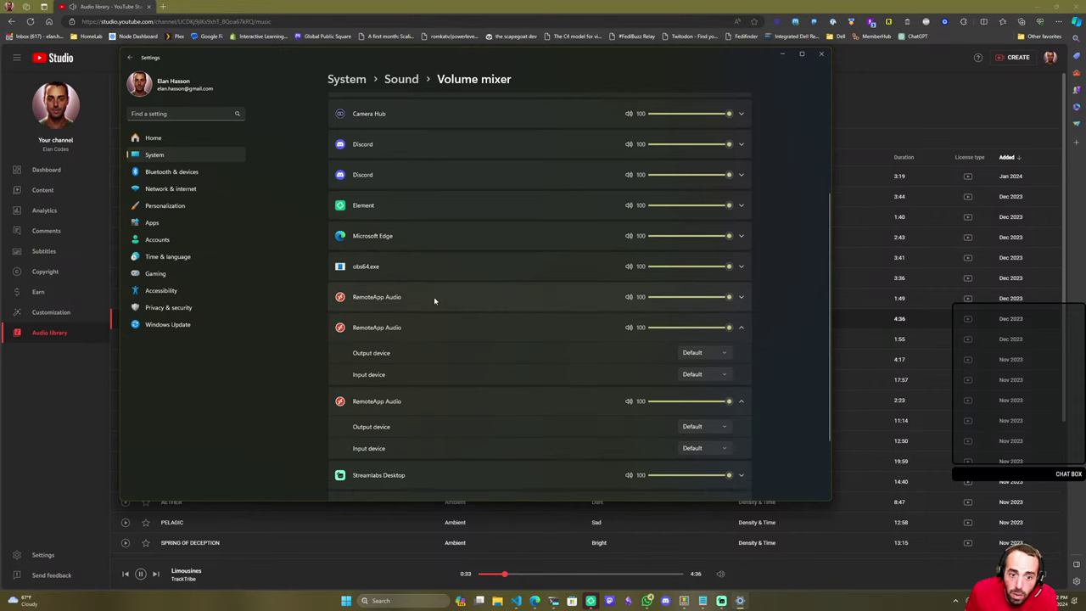
Try Headset Earphone (Plantronics BT600) as the system output device, then restore Speakers (Dell USB Audio).
scroll(467, 338, "up", 2)
scroll(596, 300, "up", 2)
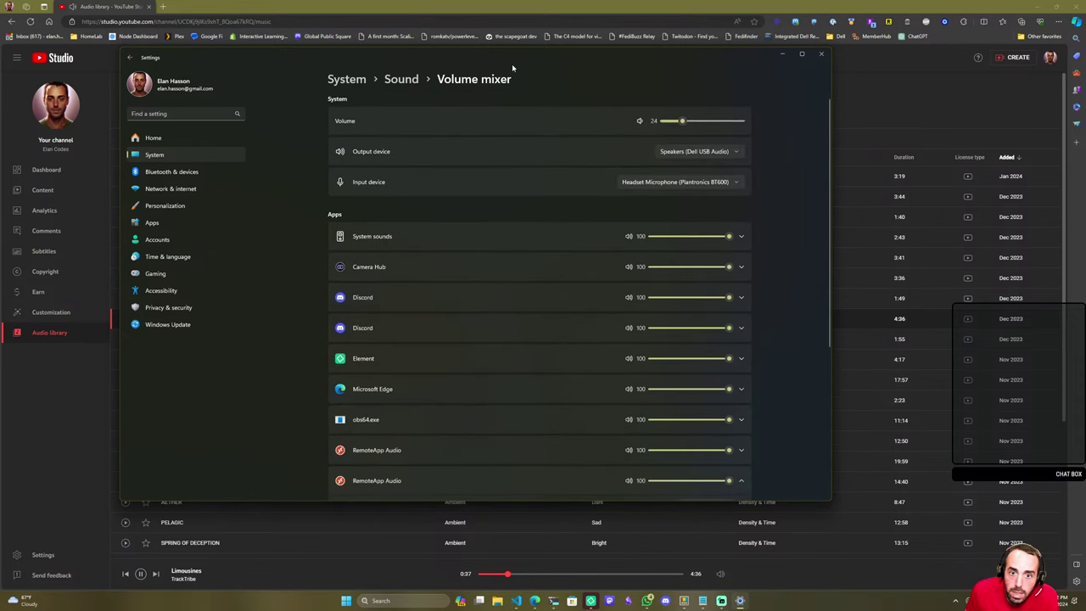
left_click(716, 155)
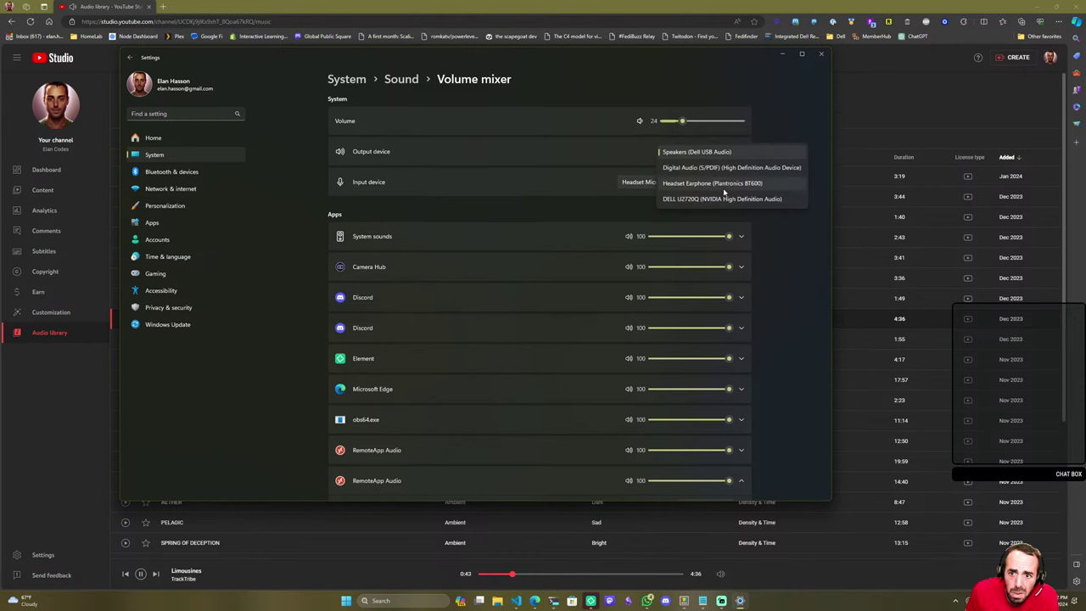
left_click(724, 185)
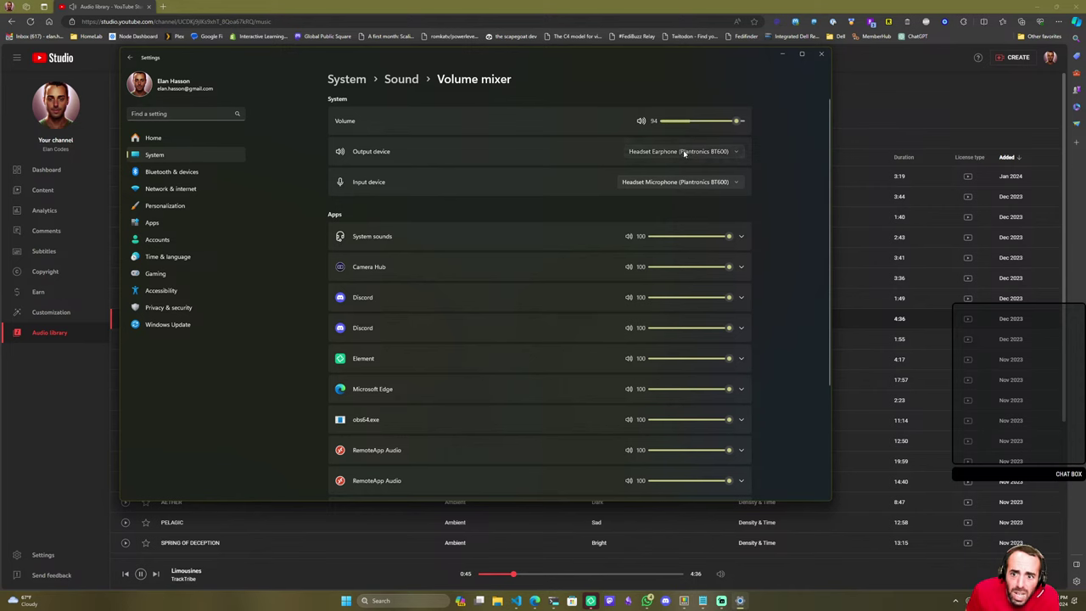
left_click(685, 151)
left_click(691, 121)
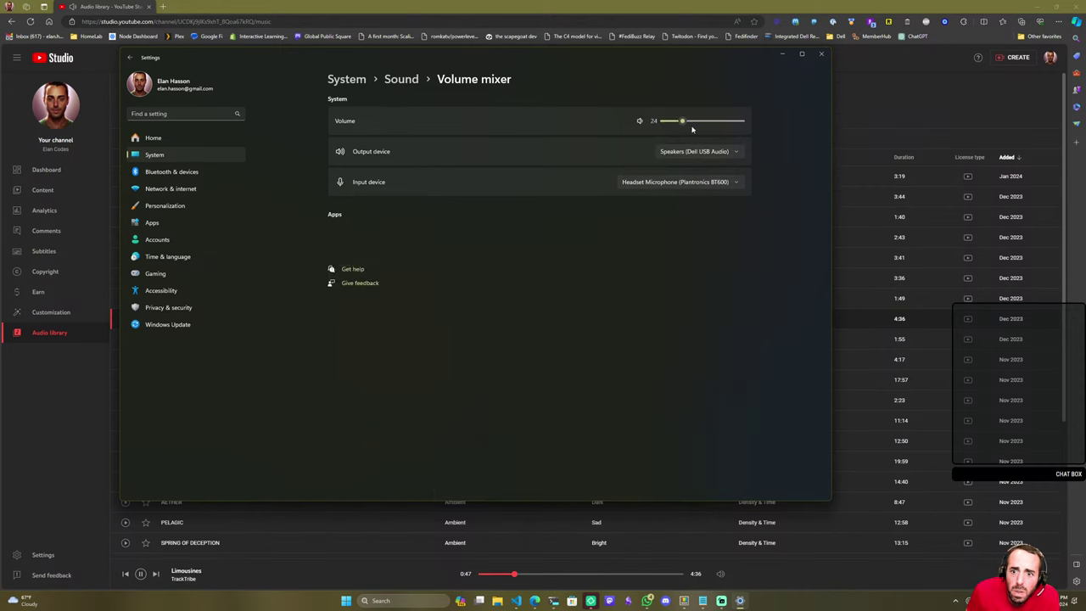
Try DELL U2720Q (NVIDIA High Definition Audio) as the system output device and switch back to Speakers (Dell USB Audio).
left_click(692, 152)
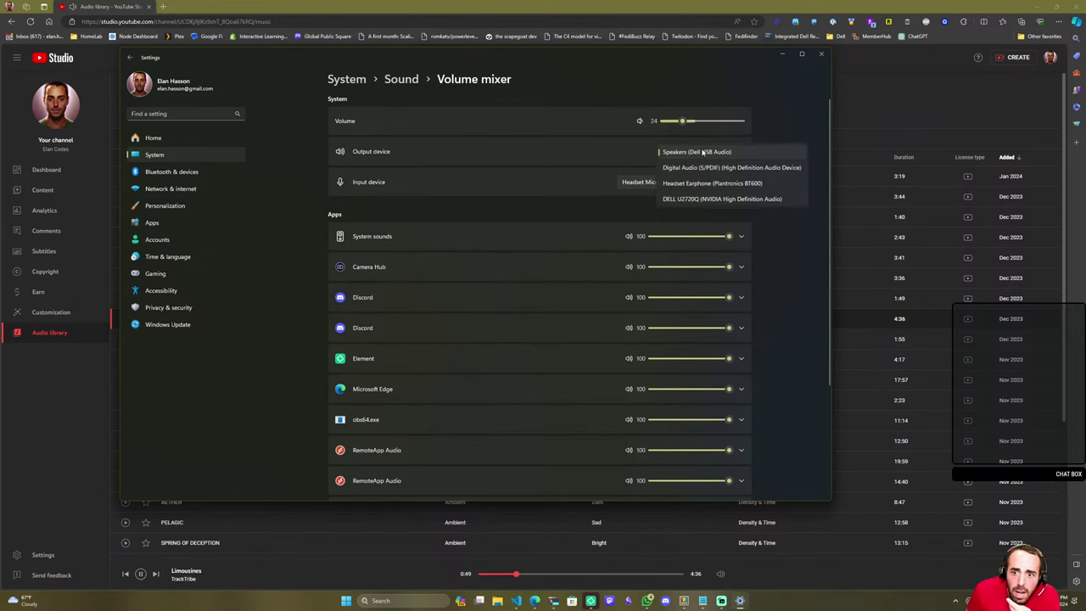
left_click(710, 200)
left_click(715, 151)
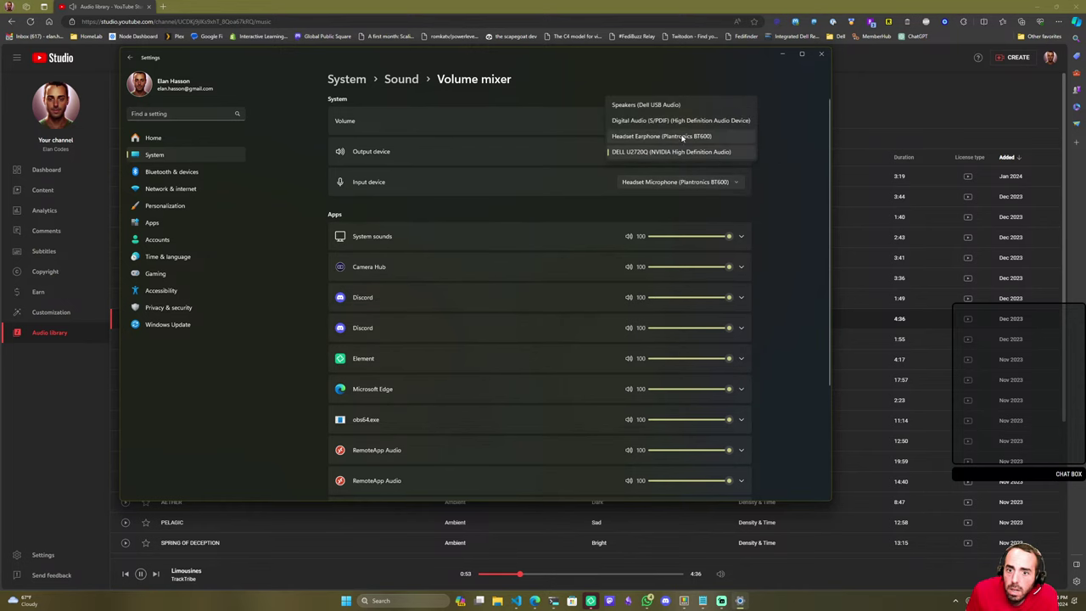
left_click(686, 105)
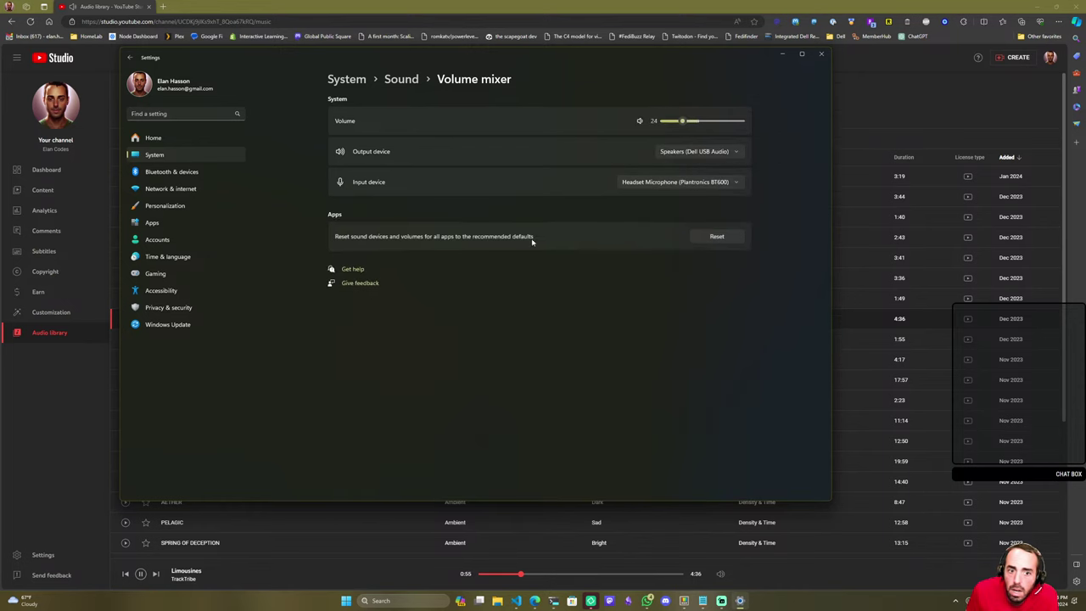
Examine Microsoft Edge's output device options in the volume mixer, keeping Default, and compare them with the system output device.
scroll(498, 271, "down", 3)
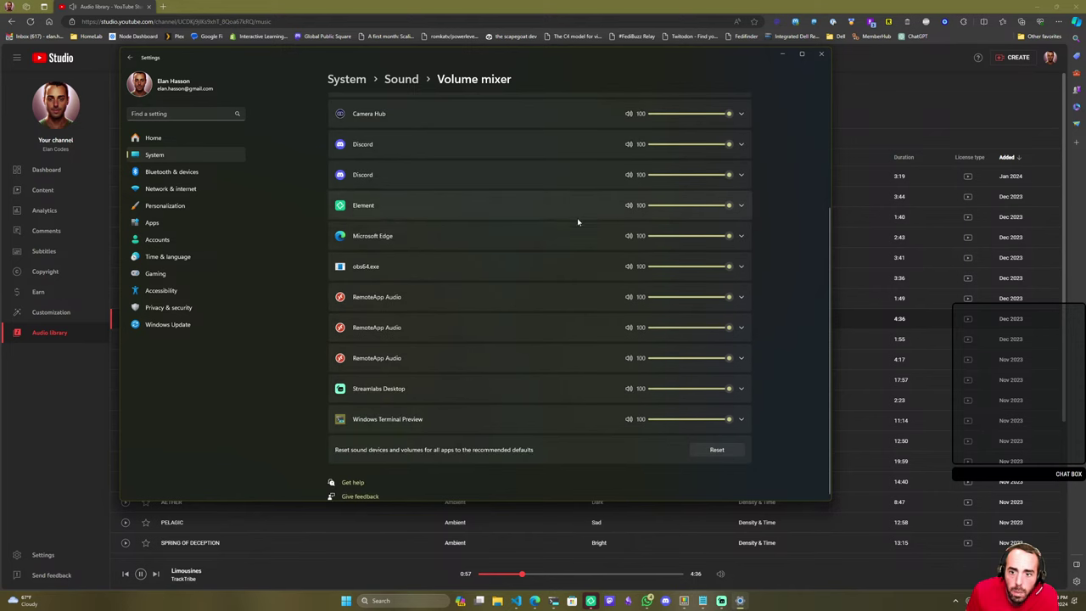
left_click(560, 234)
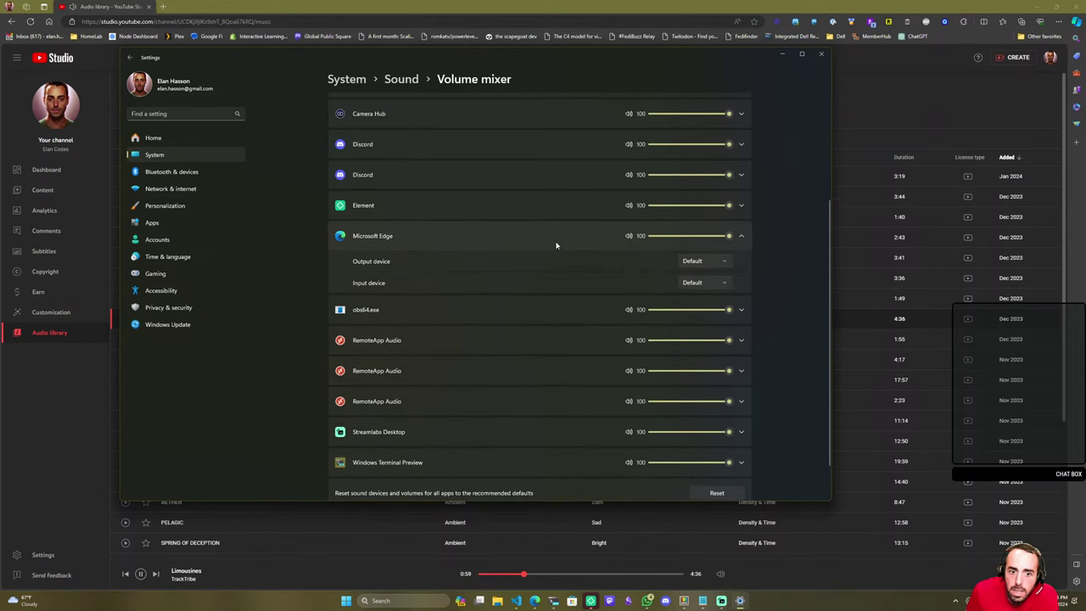
left_click(702, 261)
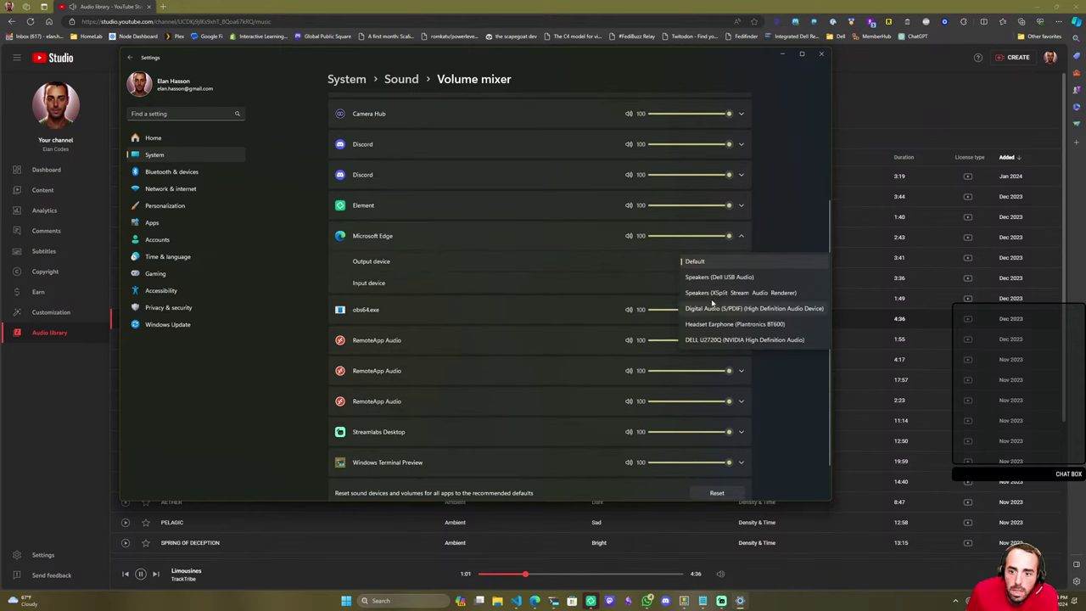
left_click(704, 258)
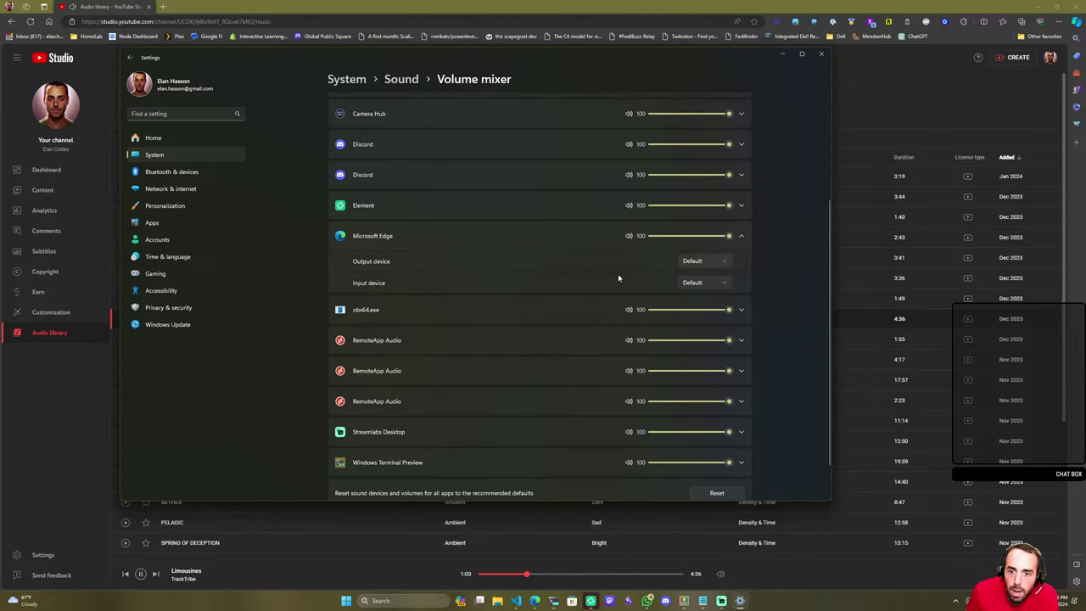
scroll(617, 278, "up", 3)
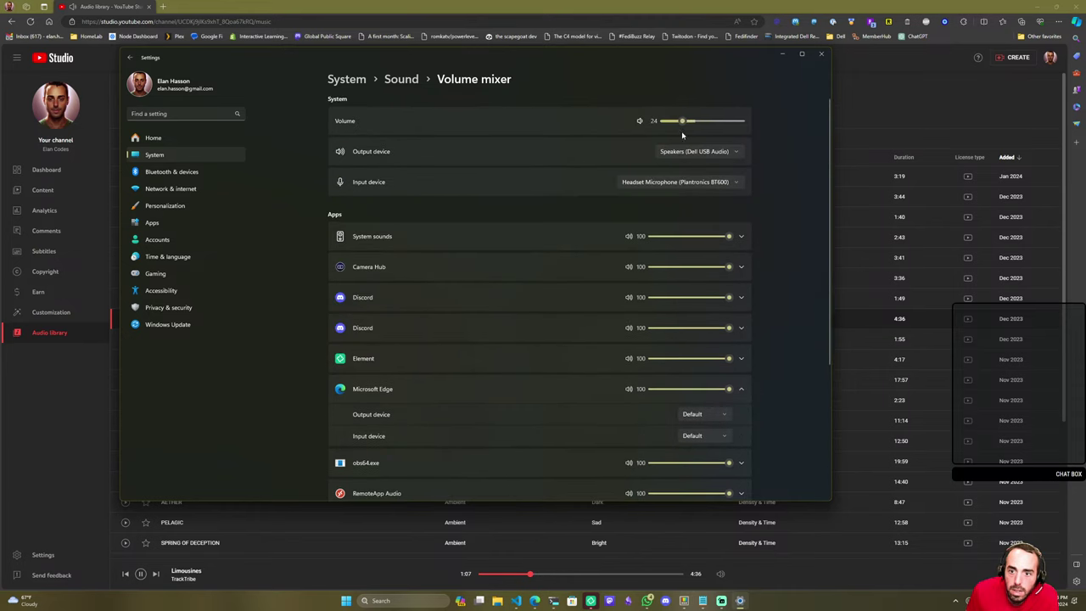
Set Microsoft Edge's output device to Headset Earphone (Plantronics BT600) and lower its volume to 5.
scroll(682, 135, "down", 3)
left_click(710, 292)
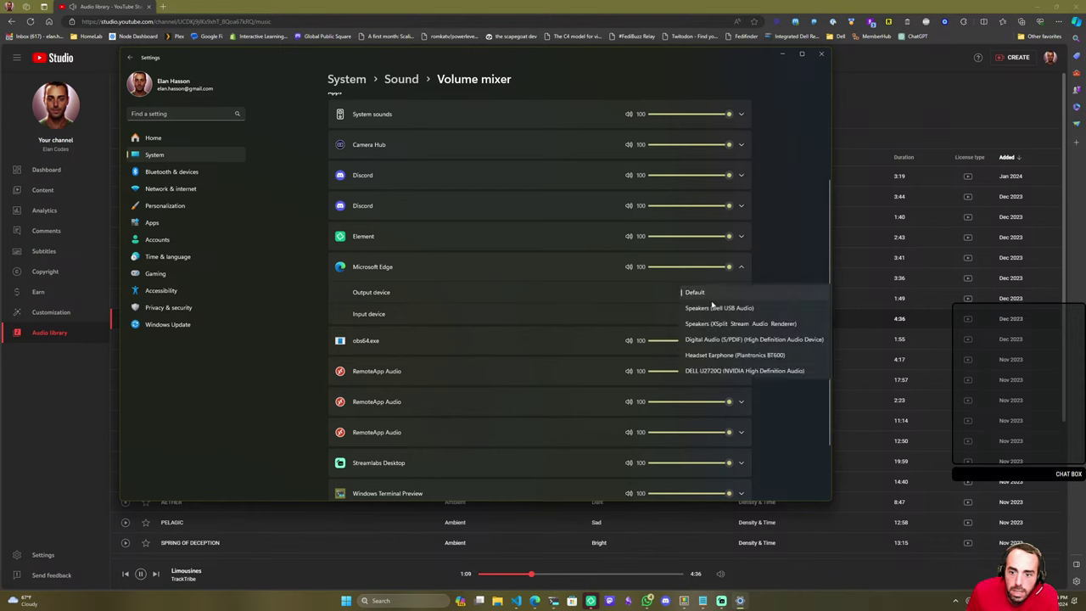
left_click(749, 357)
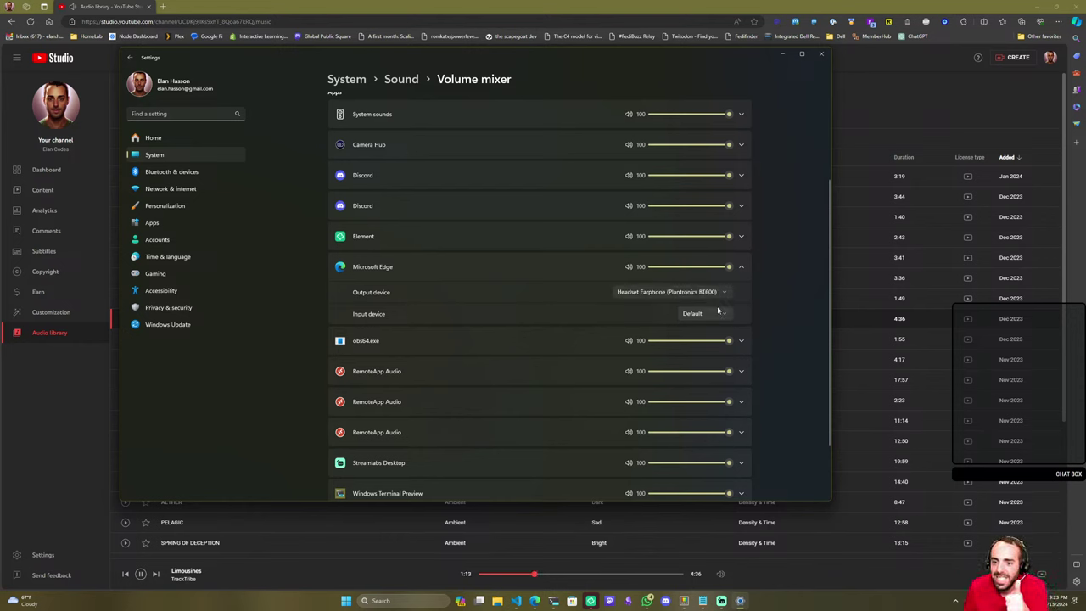
left_click_drag(695, 271, 651, 268)
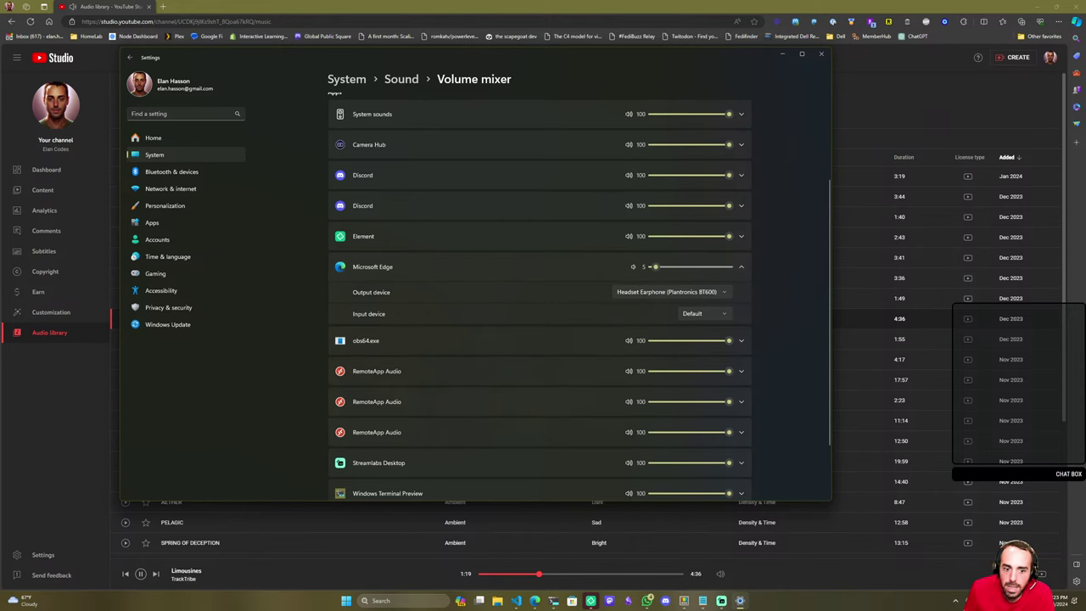
Play LITE BRITE in the Audio Library and filter tracks by Attribution not required and the genres Dance & Electronic and Ambient.
left_click(736, 603)
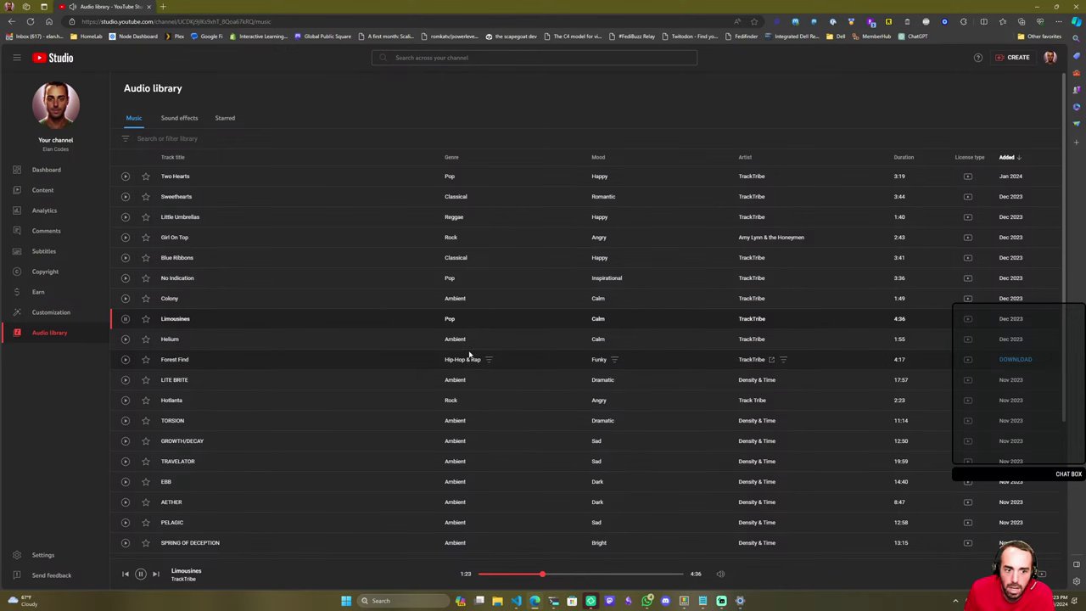
left_click(125, 381)
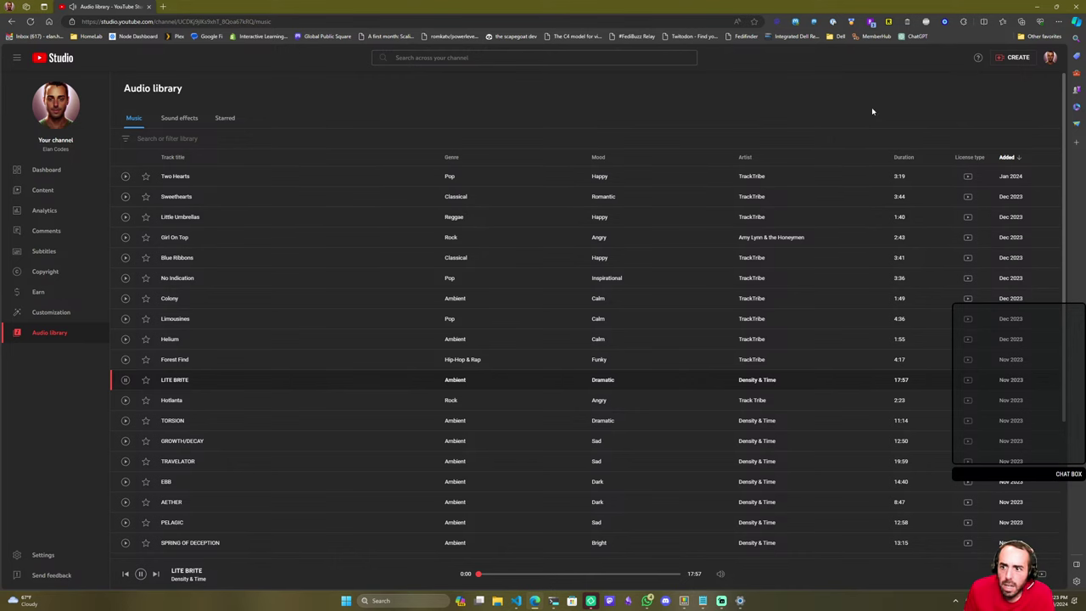
left_click(168, 138)
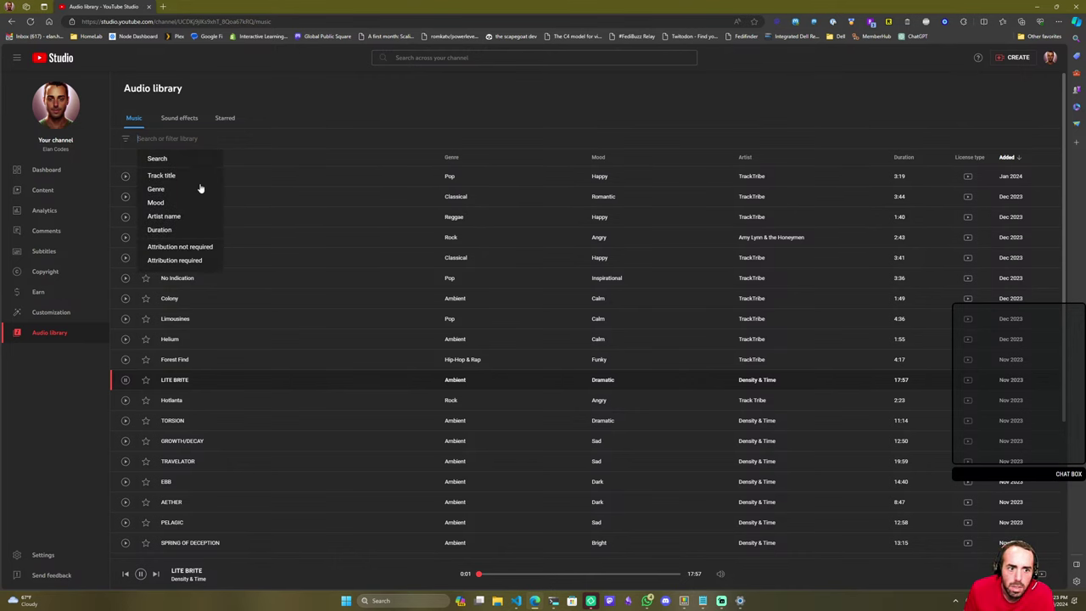
left_click(208, 247)
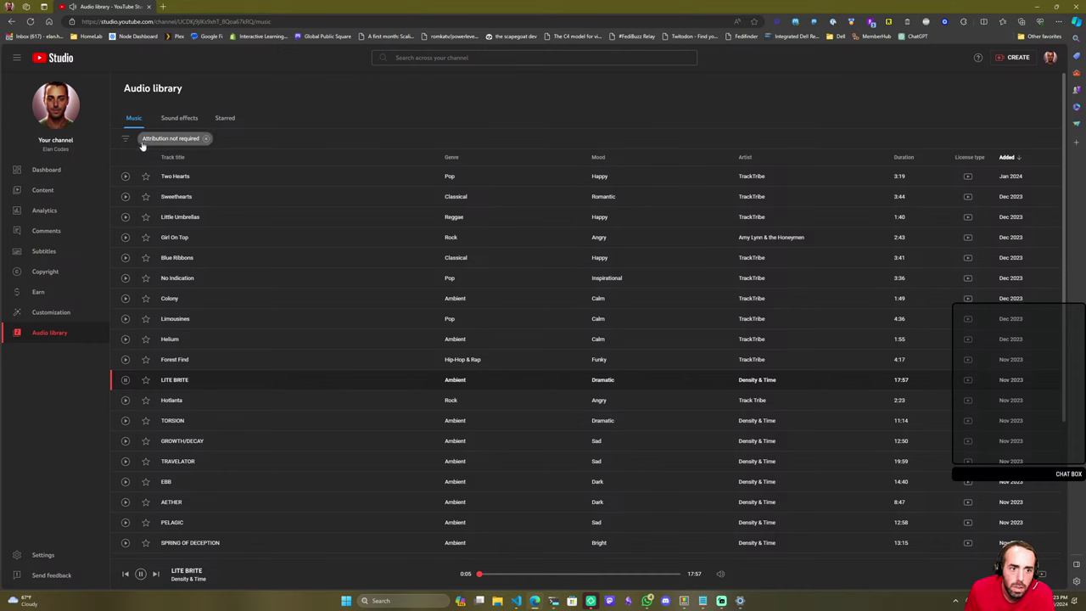
left_click(127, 143)
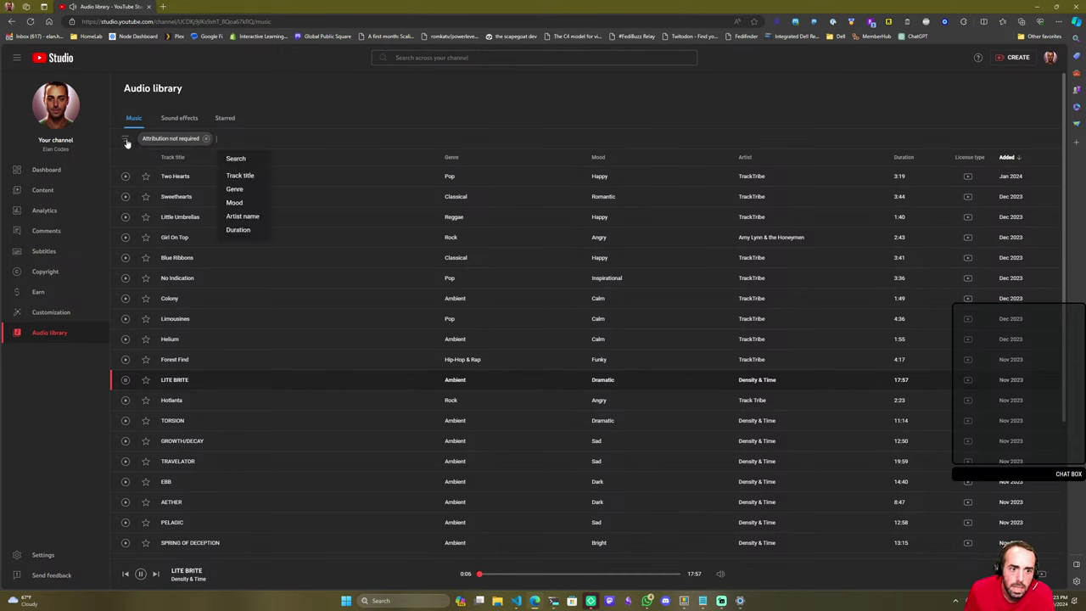
left_click(252, 191)
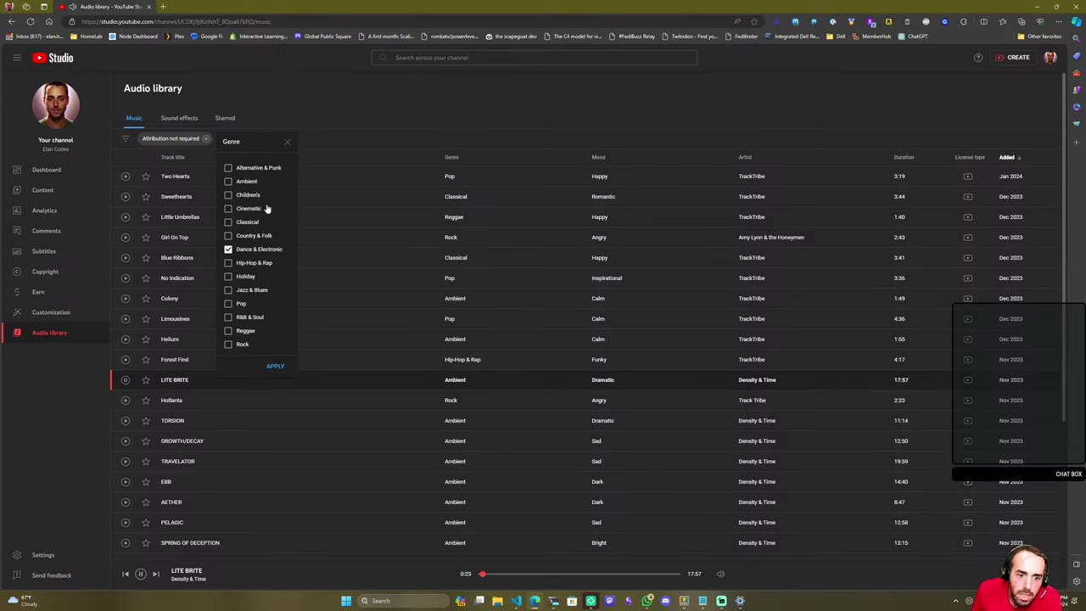
left_click(253, 182)
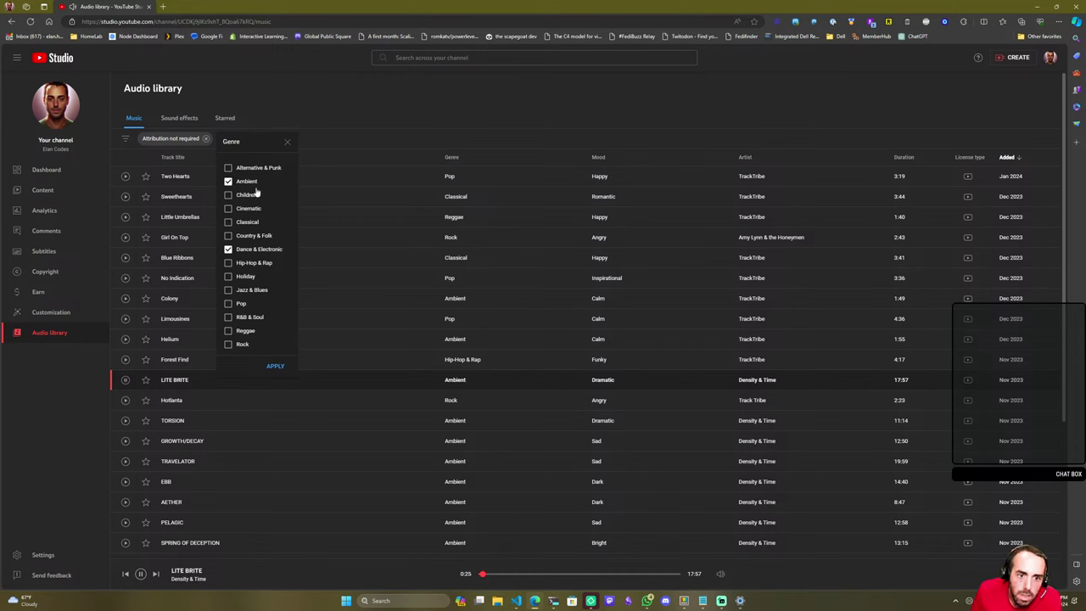
left_click(277, 366)
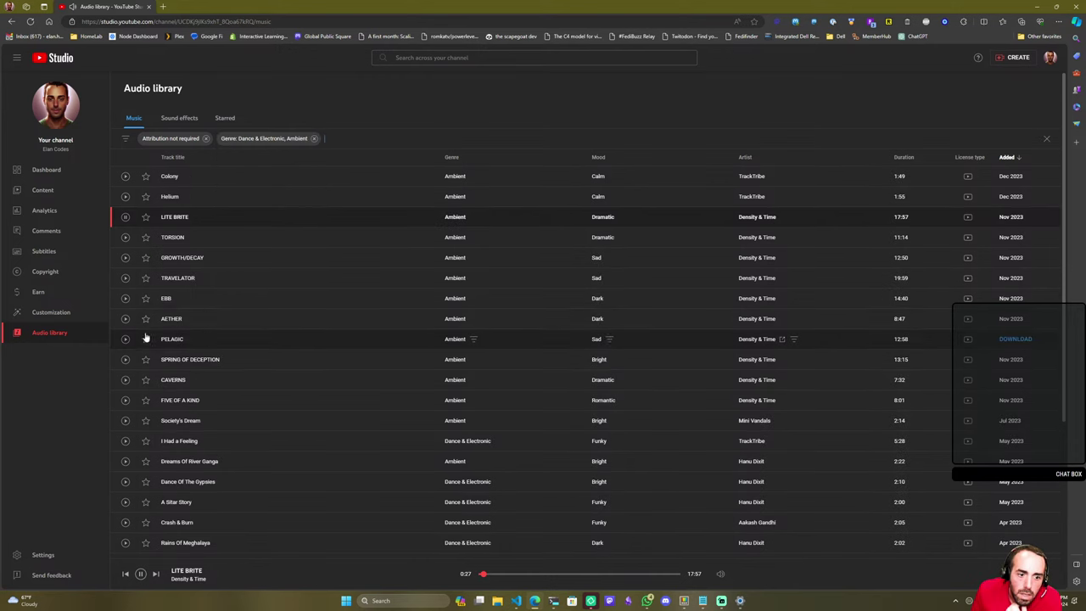
Play AETHER from the filtered tracks and switch playback to I Had a Feeling.
left_click(126, 319)
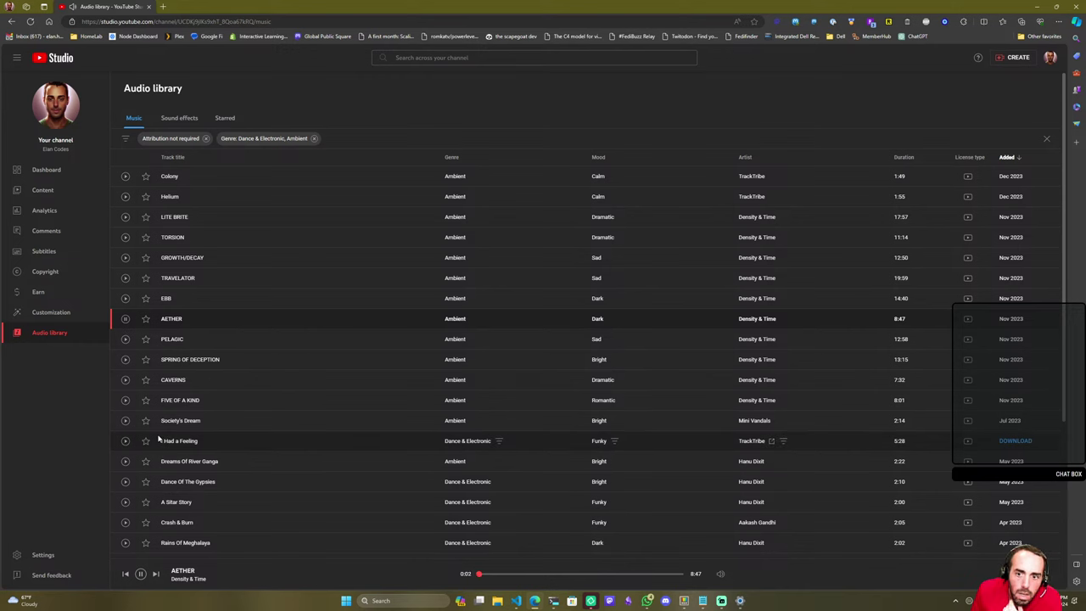
left_click(125, 440)
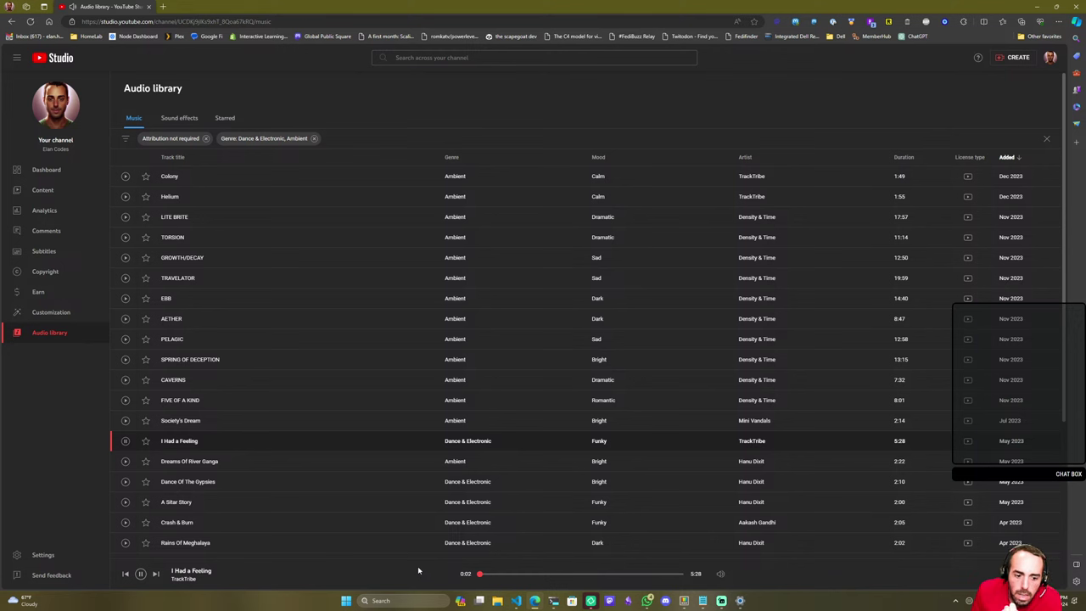
Switch to Streamlabs Desktop and examine the advanced audio settings of Desktop Audio and Edge Music, including device, captured window and audio monitoring.
key("super+ctrl+v")
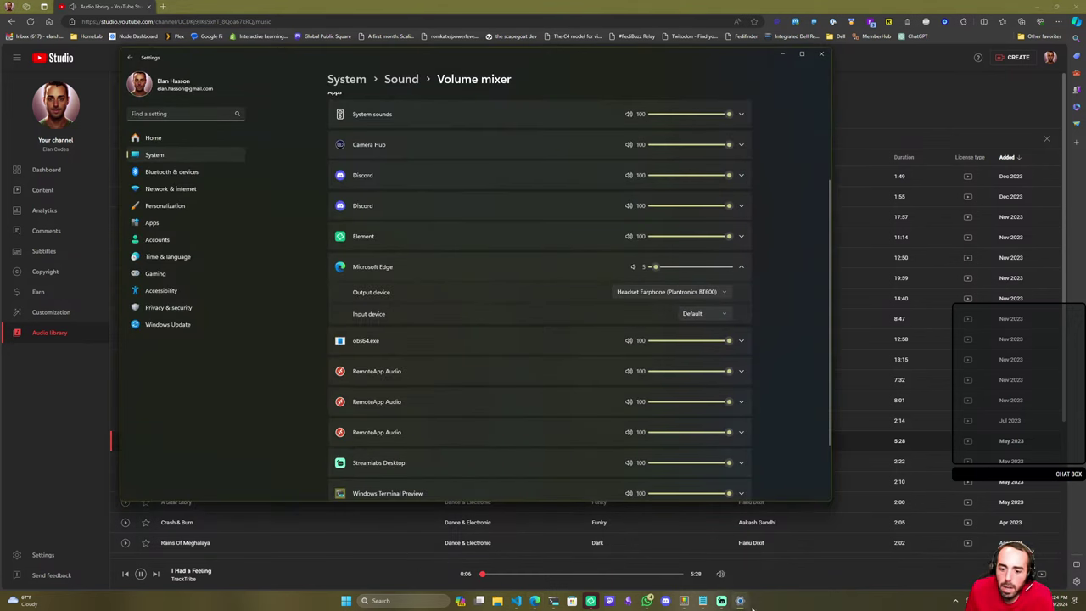
left_click(722, 601)
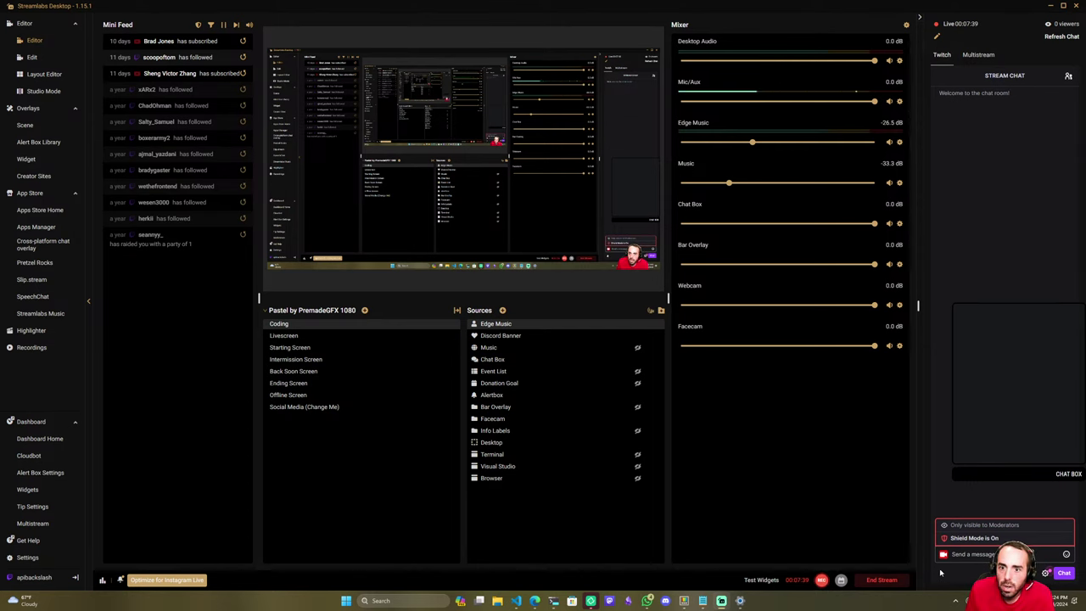
left_click(901, 144)
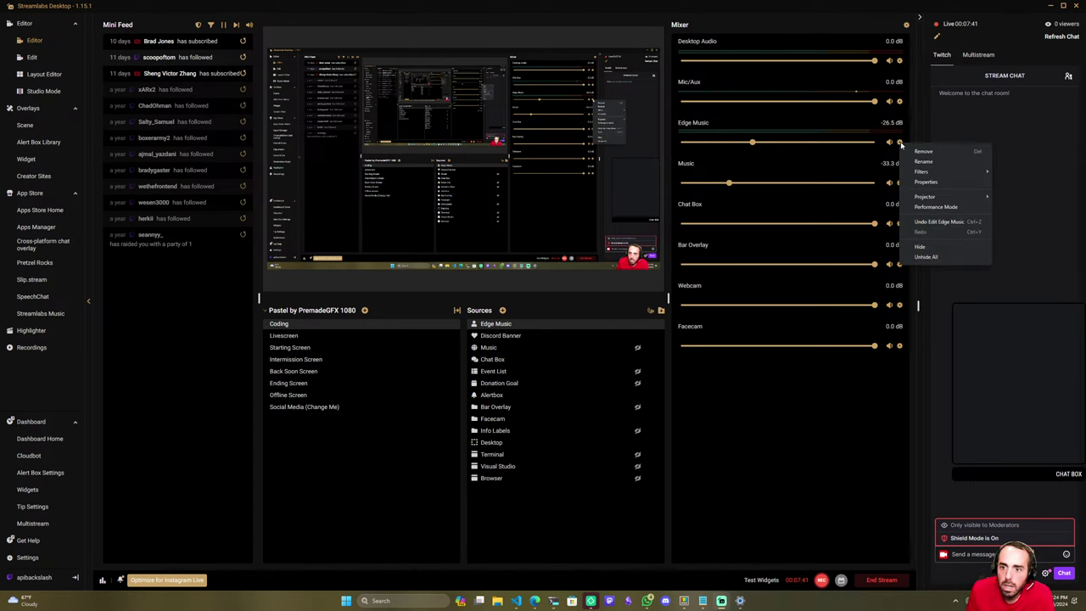
left_click(883, 407)
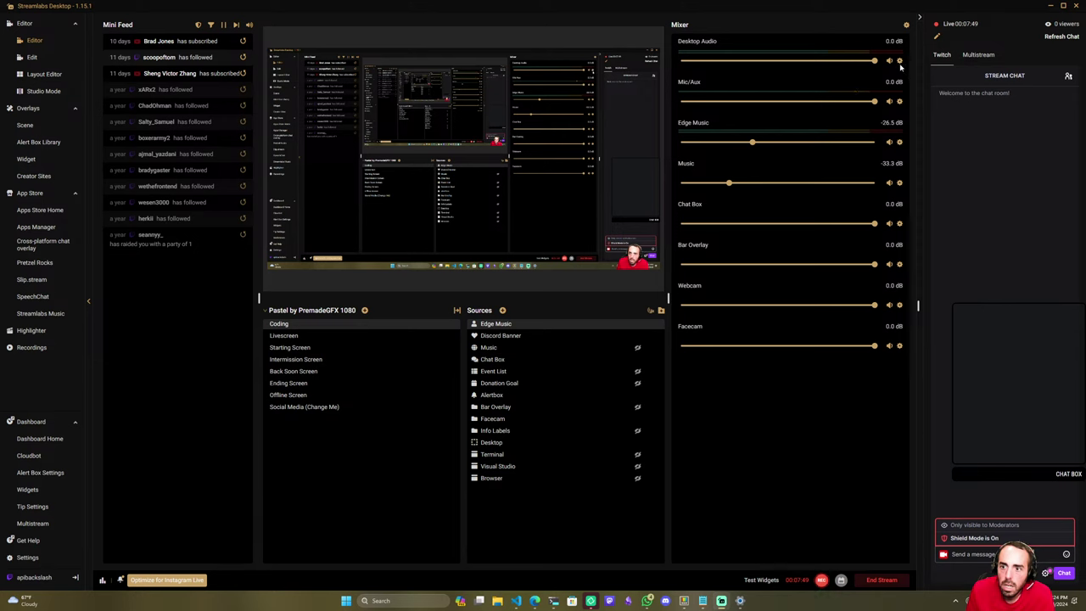
left_click(901, 61)
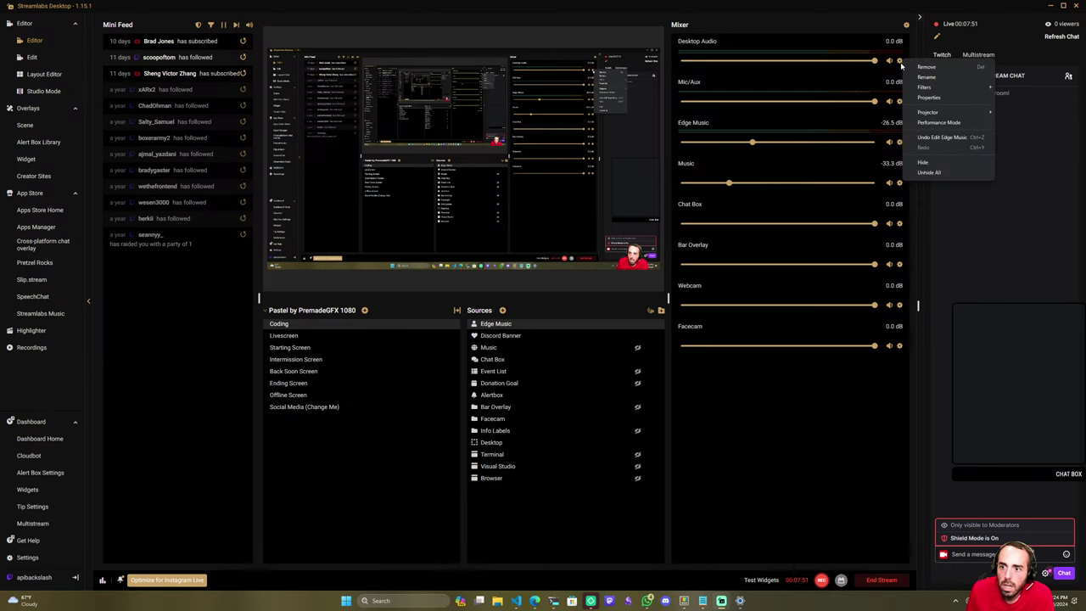
left_click(899, 62)
left_click(899, 62)
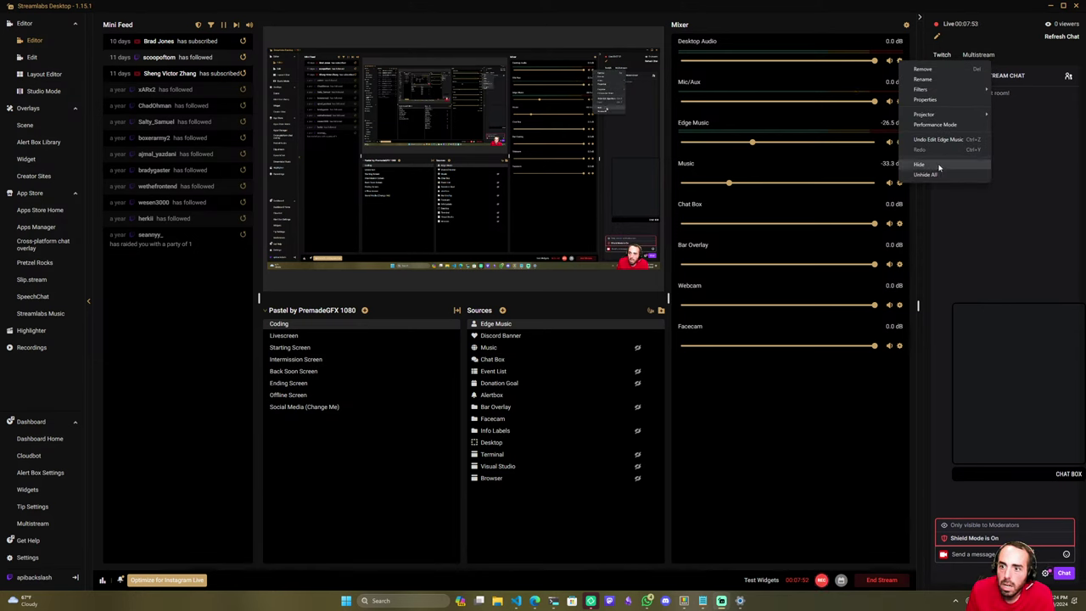
left_click(936, 102)
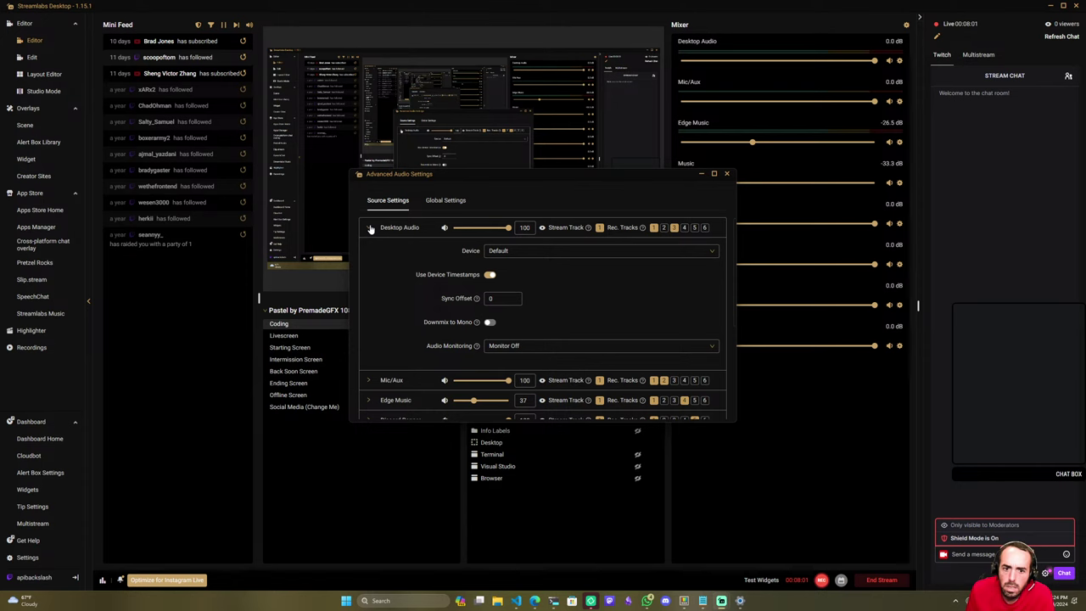
left_click(370, 228)
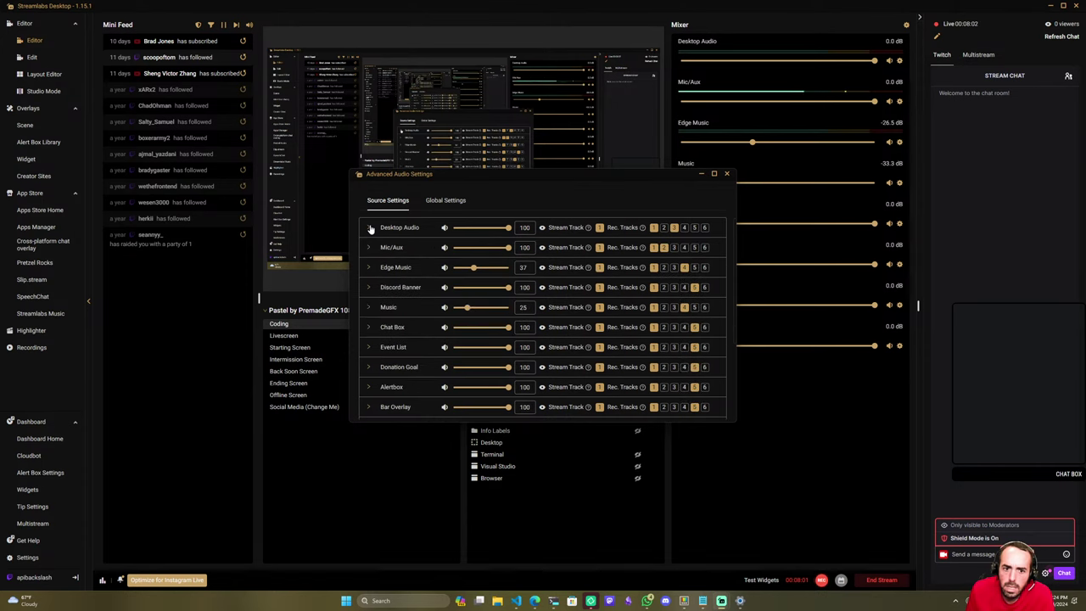
left_click(370, 268)
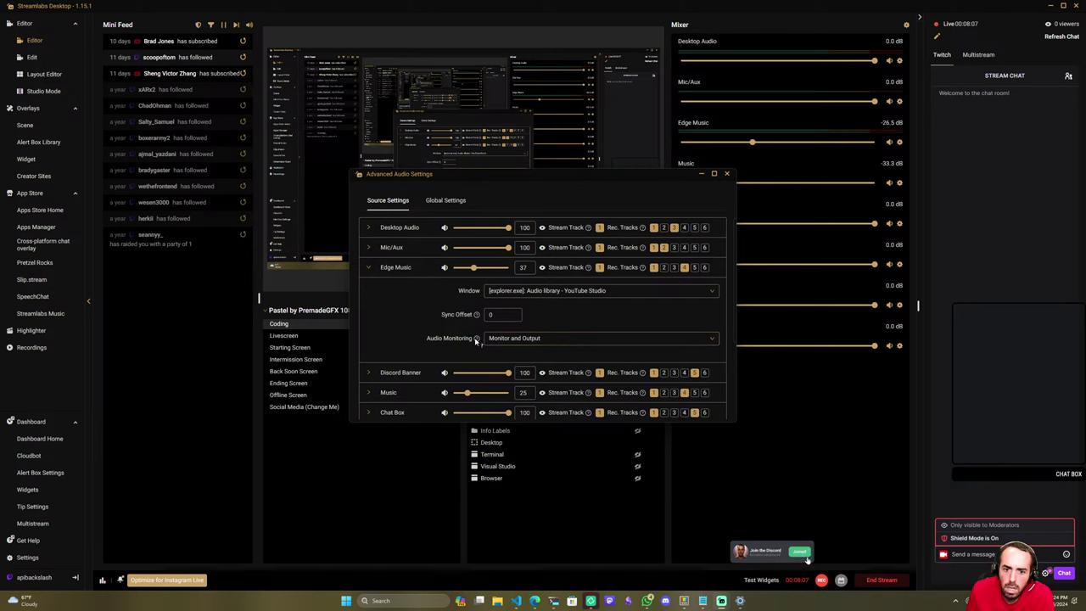
mouse_move(477, 338)
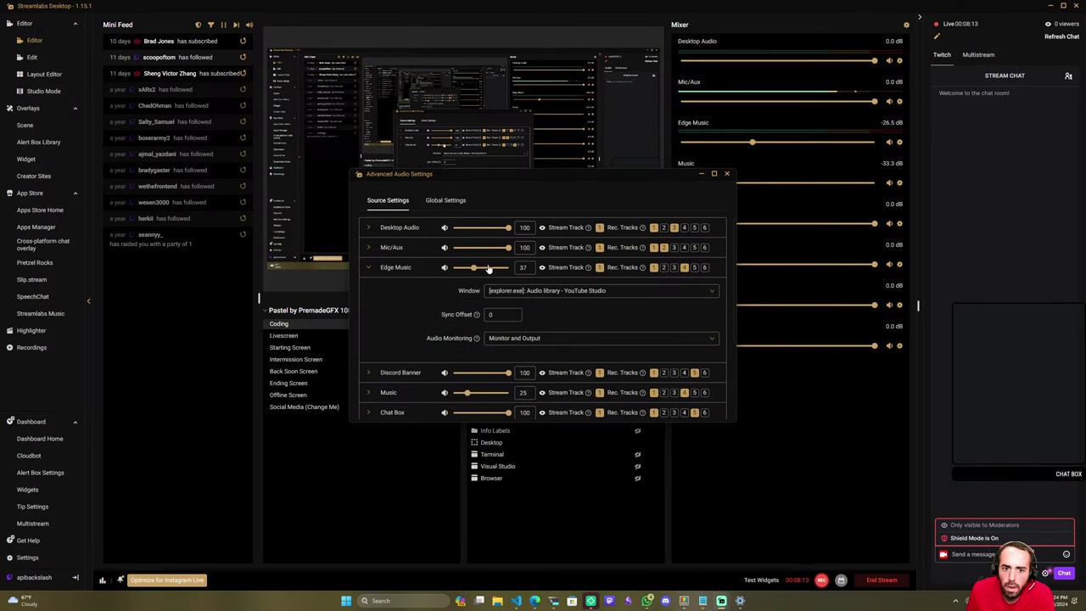
Return to the Windows volume mixer, lower the system volume to 16 and set Microsoft Edge's volume to 10.
left_click(740, 601)
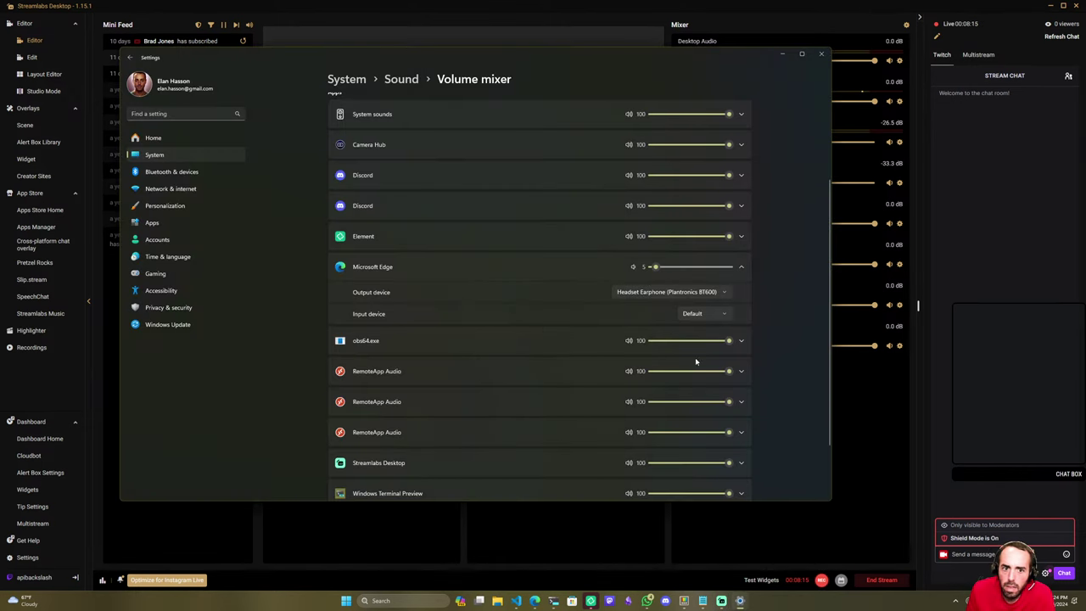
left_click(701, 294)
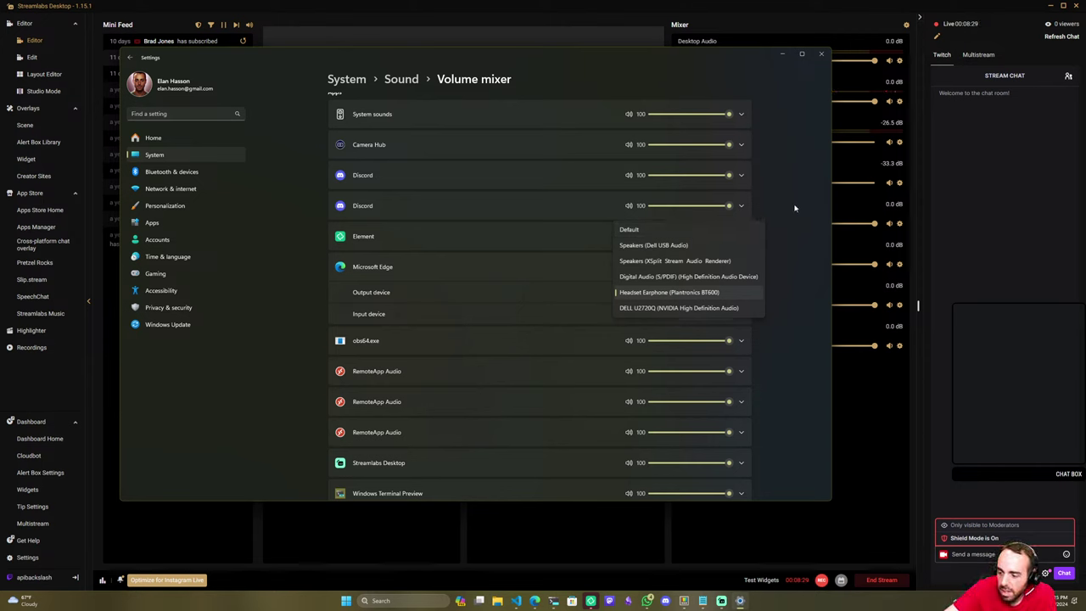
key("XF86AudioLowerVolume")
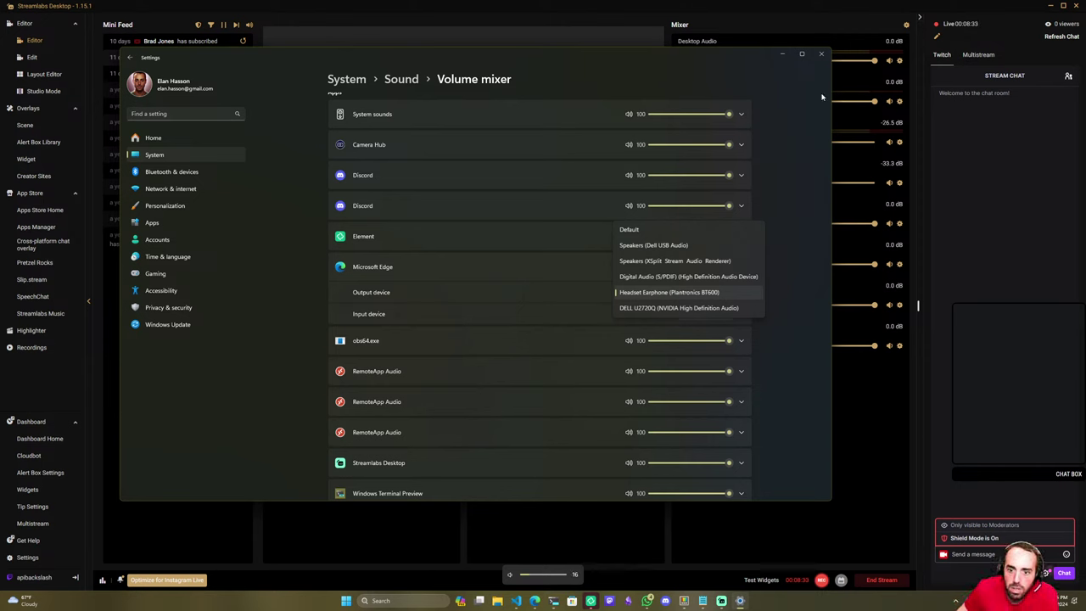
left_click(806, 319)
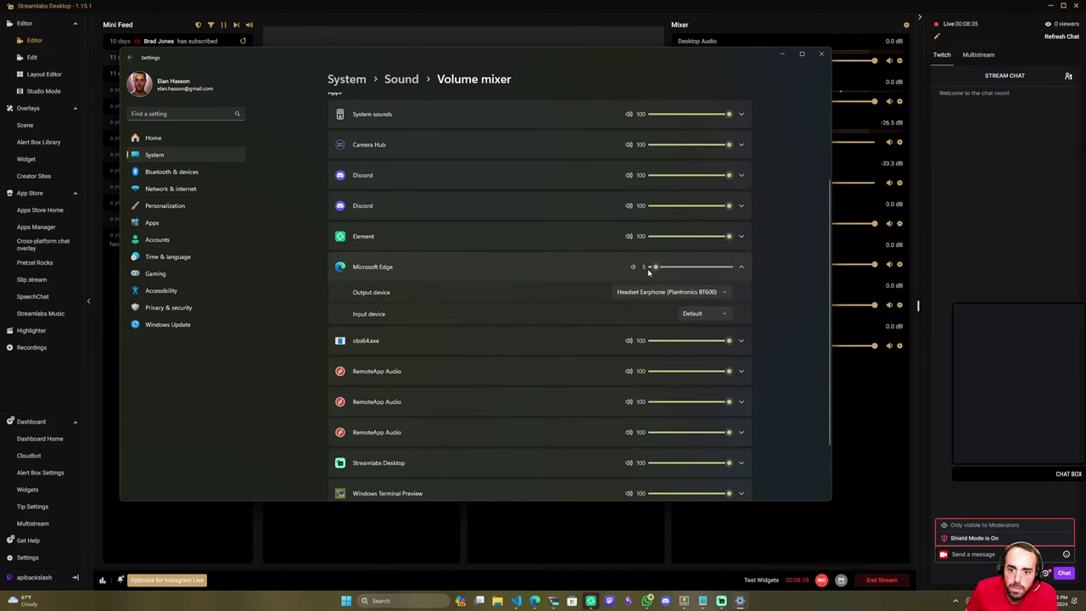
left_click_drag(654, 268, 657, 267)
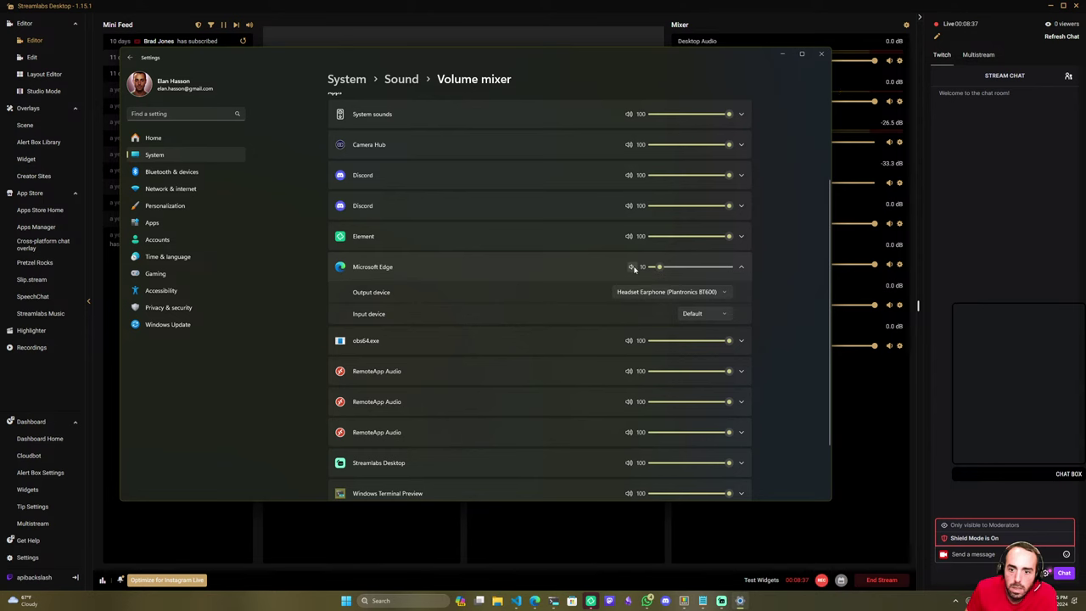
Switch to Streamlabs Desktop and try Monitor Off and Monitor Only (mute output) for the Music source's audio monitoring, restoring Monitor and Output.
key("alt+Tab")
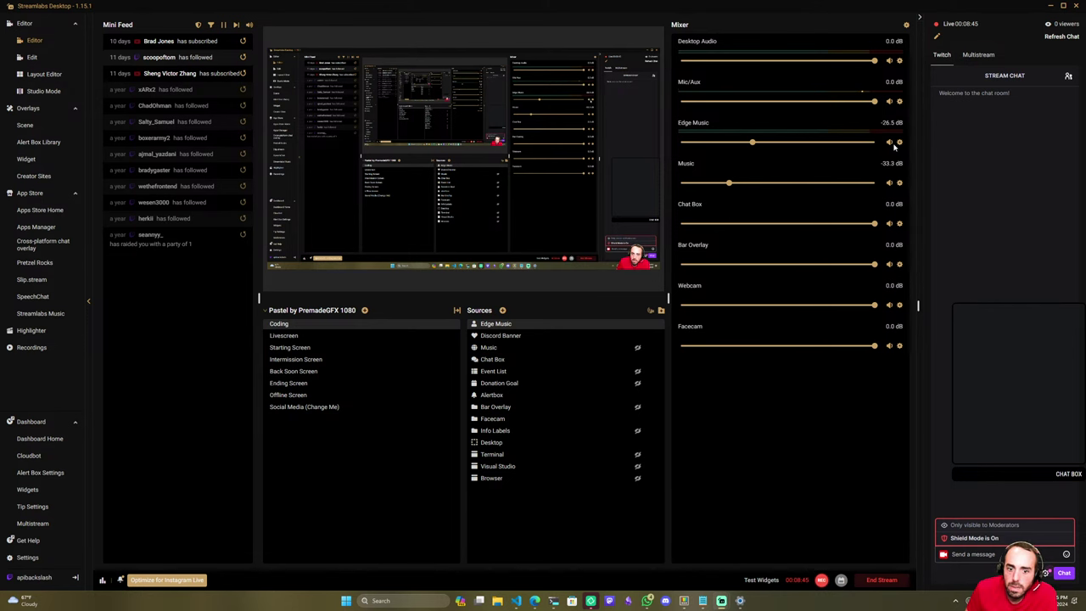
key("alt+Tab")
key("alt+Tab")
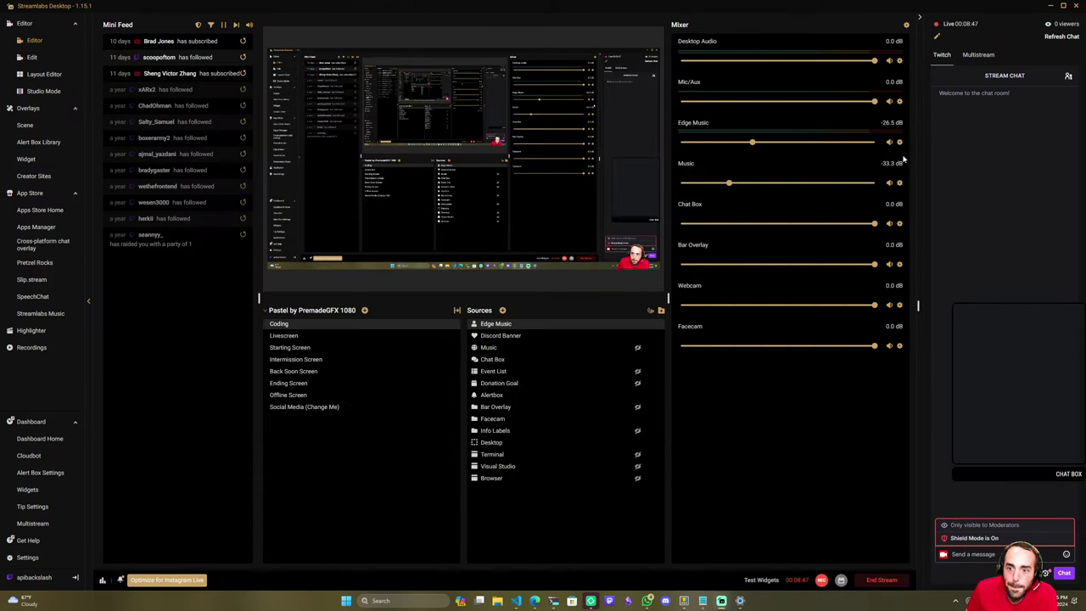
left_click(905, 24)
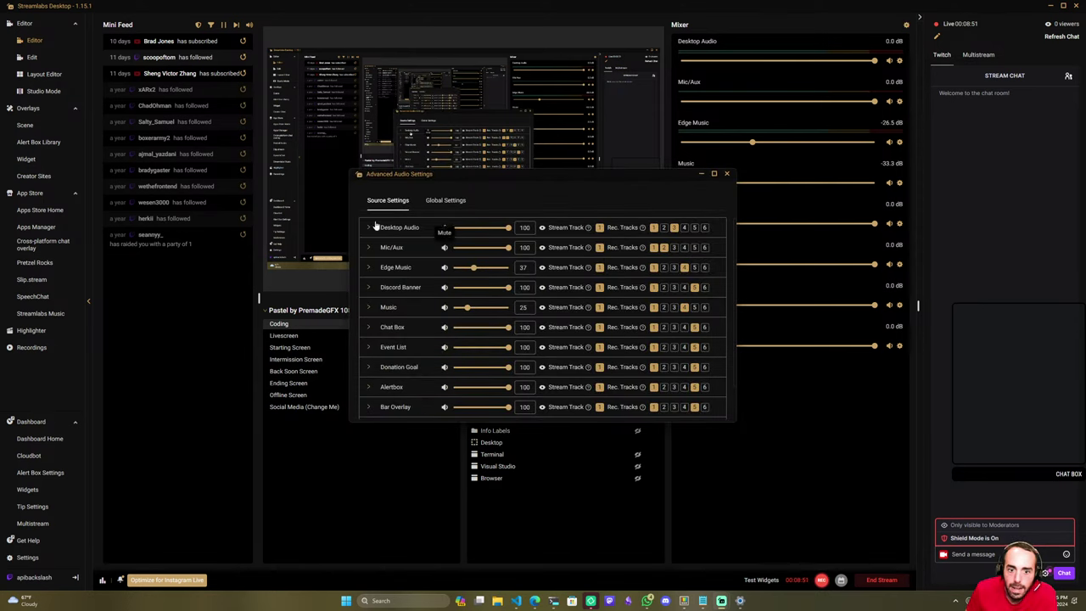
left_click(394, 312)
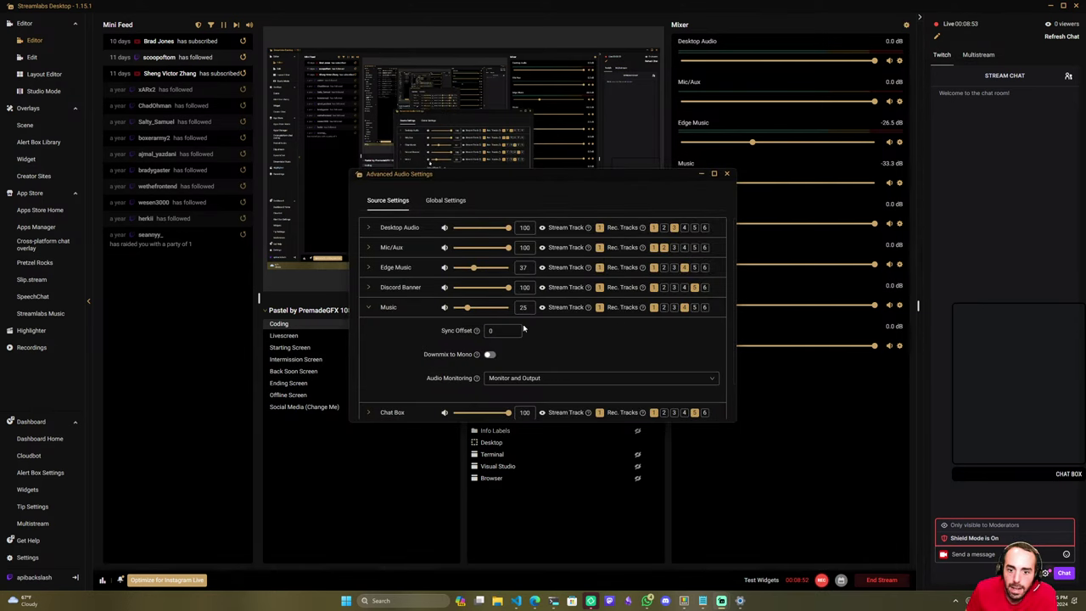
left_click(562, 377)
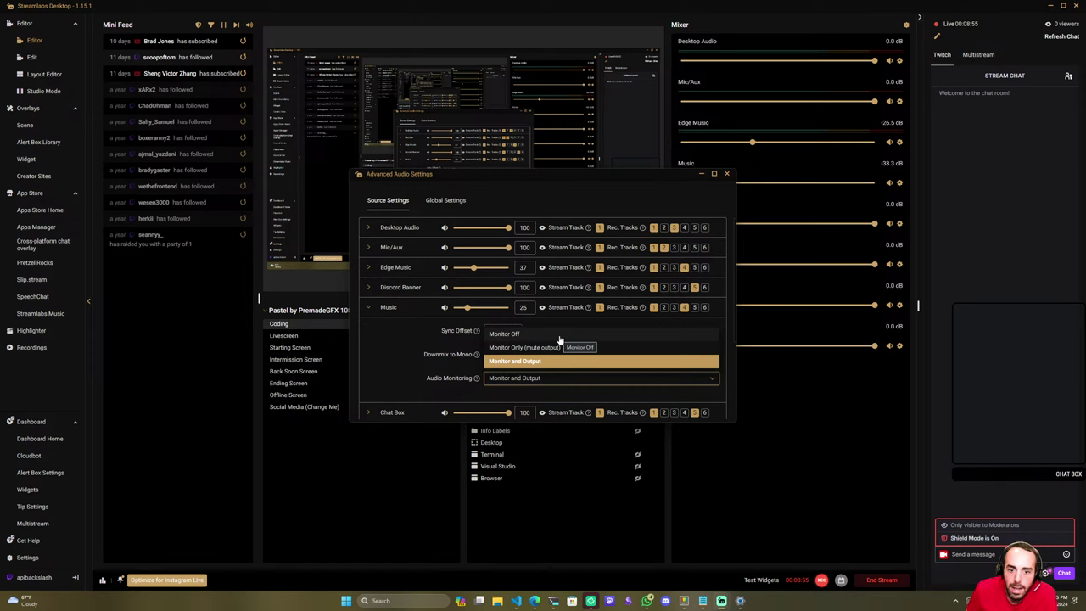
left_click(559, 337)
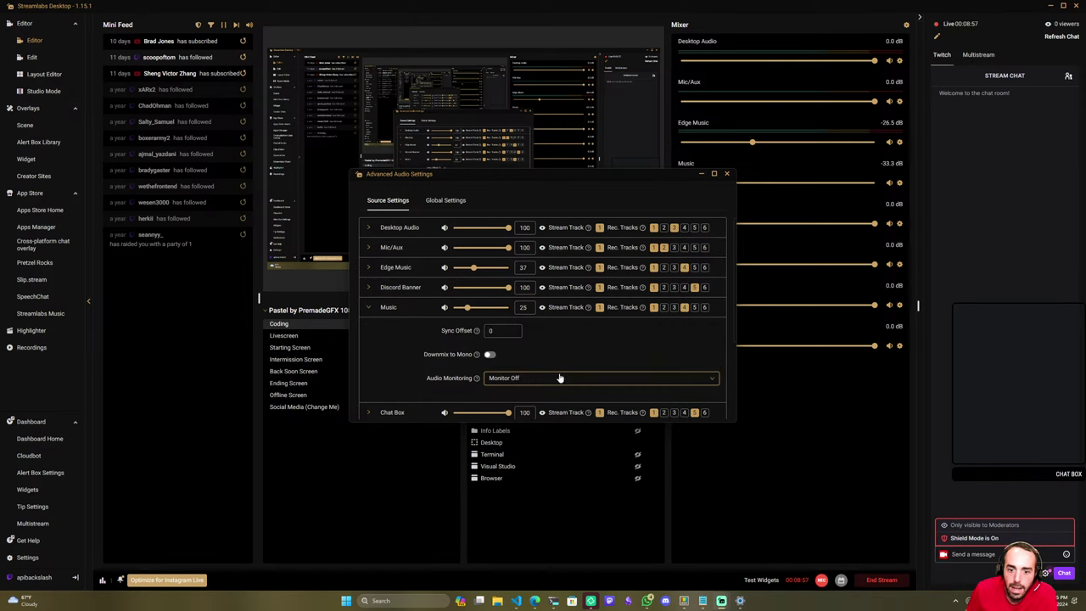
left_click(560, 378)
left_click(547, 349)
left_click(547, 378)
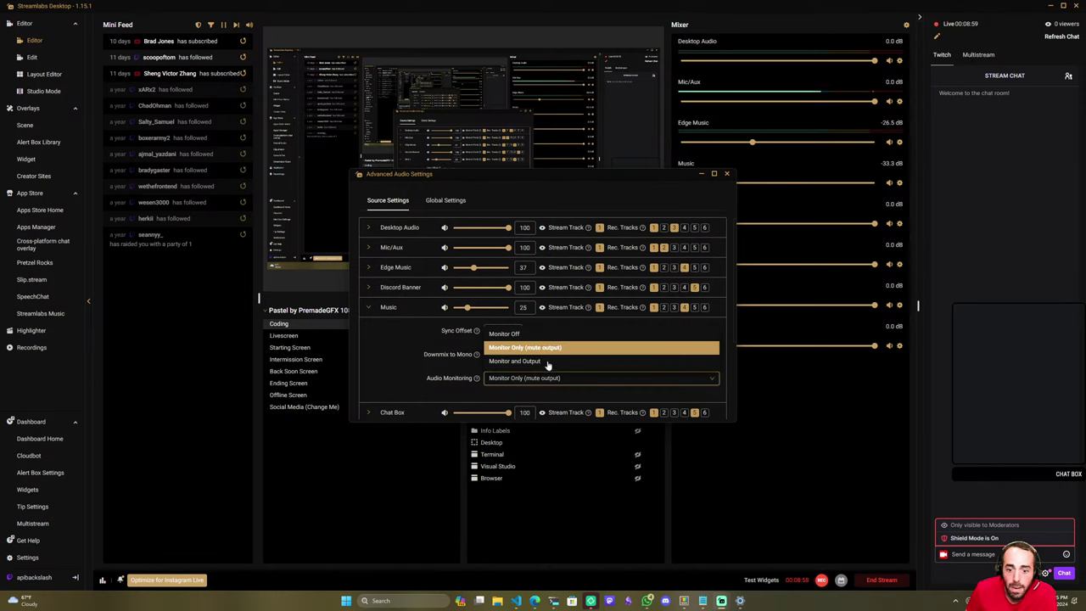
left_click(543, 360)
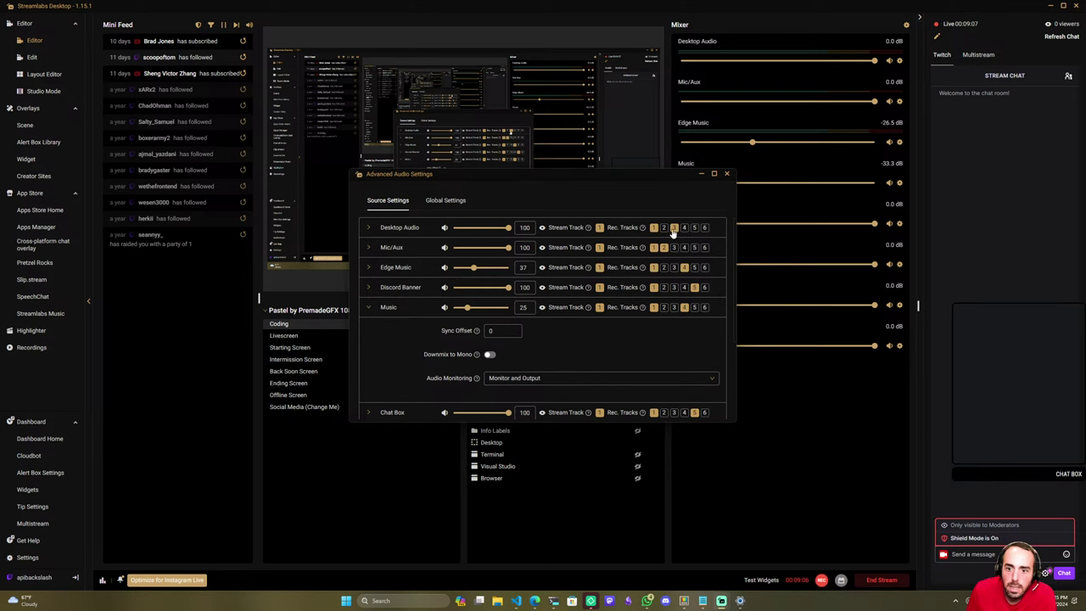
left_click(727, 175)
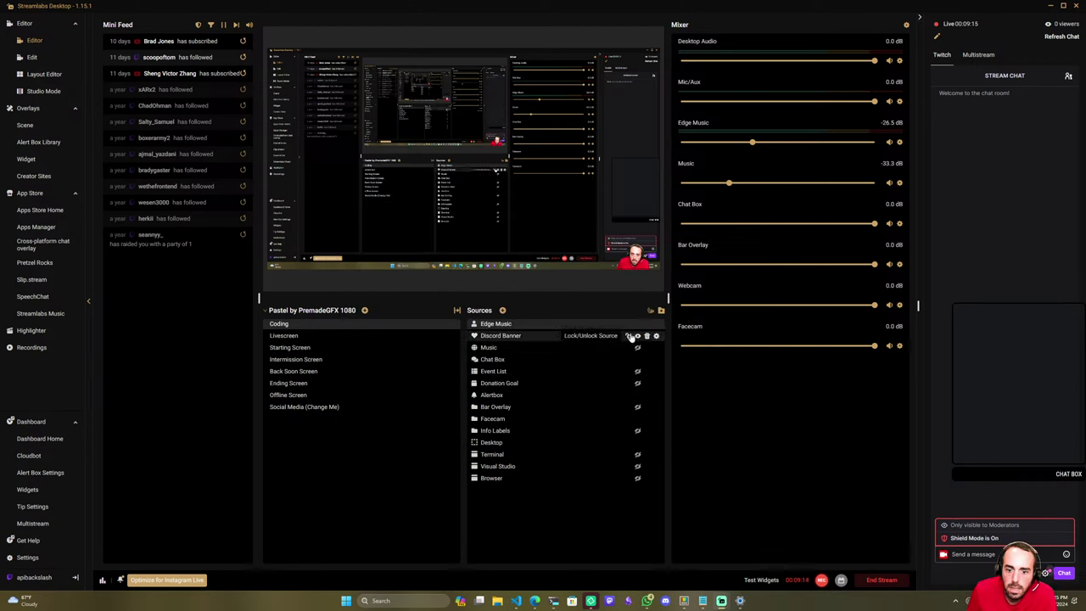
Remove the Edge Music source from the Coding scene.
left_click(647, 324)
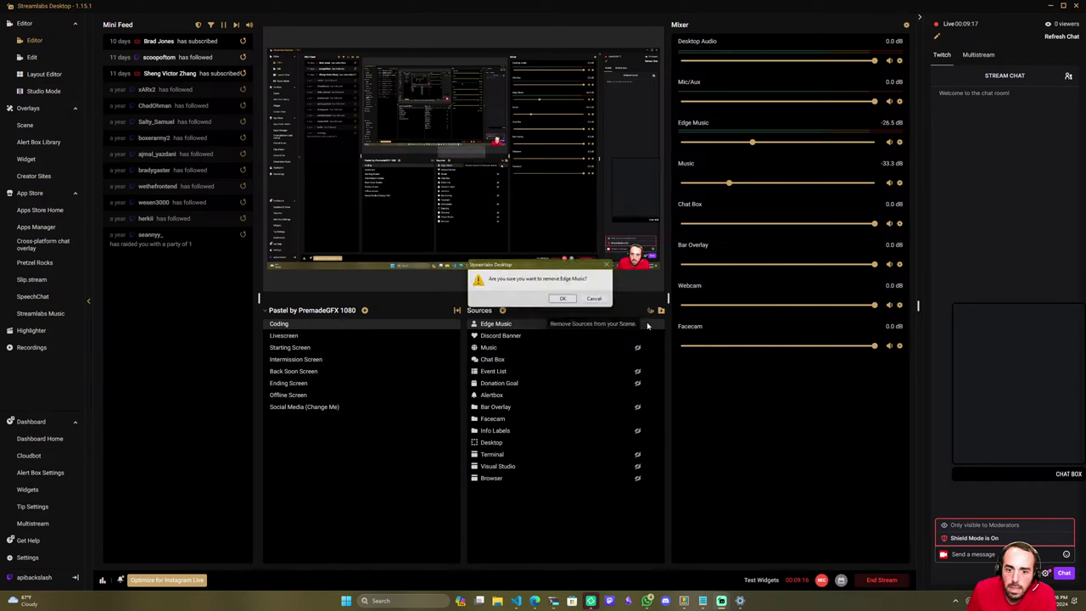
left_click(563, 298)
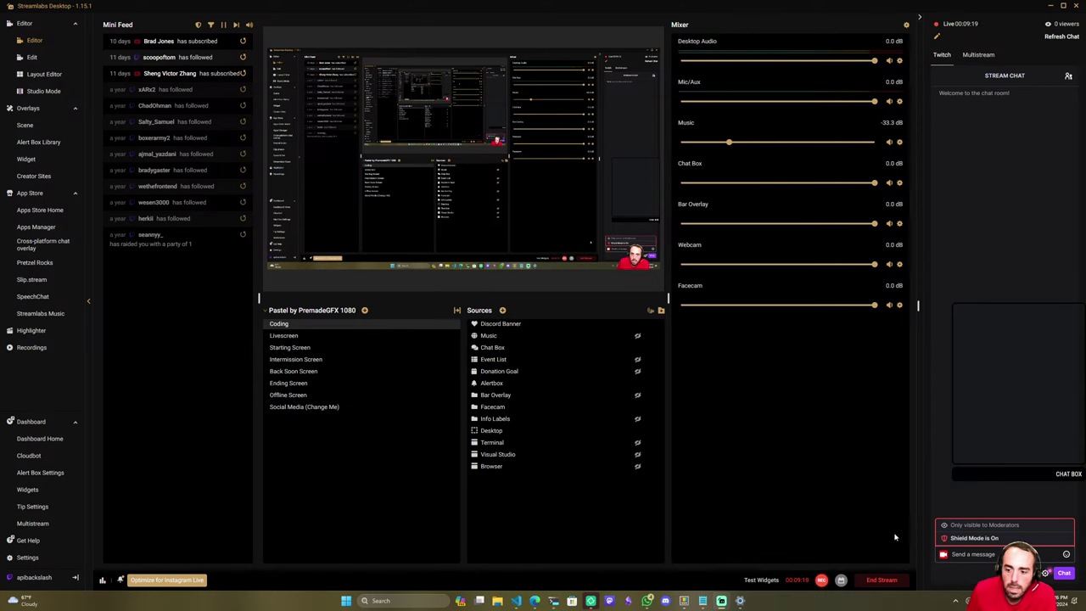
Switch to the Windows volume mixer, set Microsoft Edge's output device to Default, and close Settings.
left_click(739, 600)
left_click(692, 294)
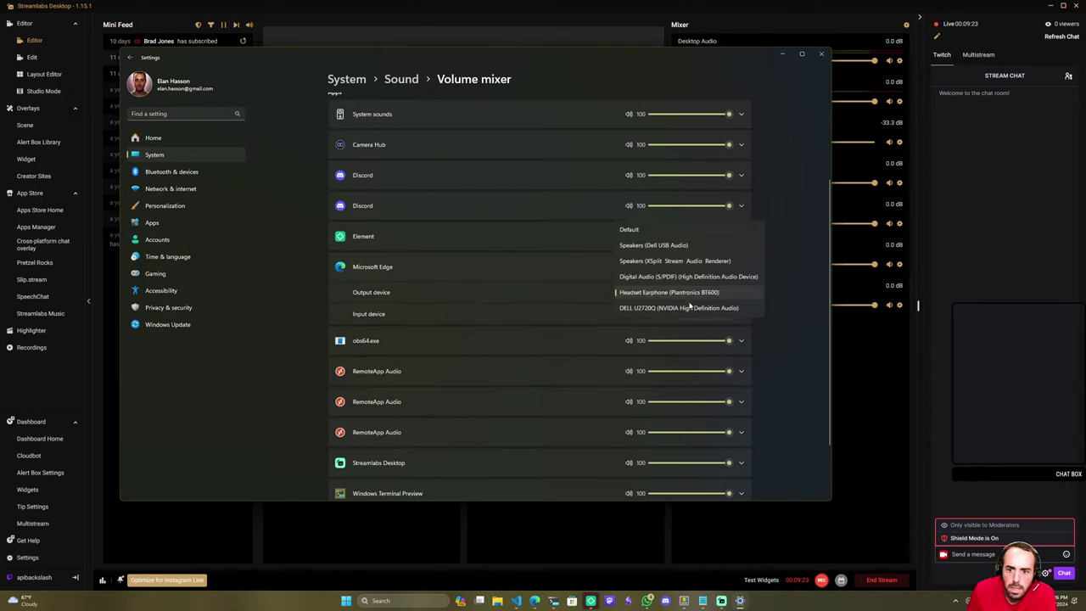
left_click(661, 230)
scroll(752, 309, "up", 3)
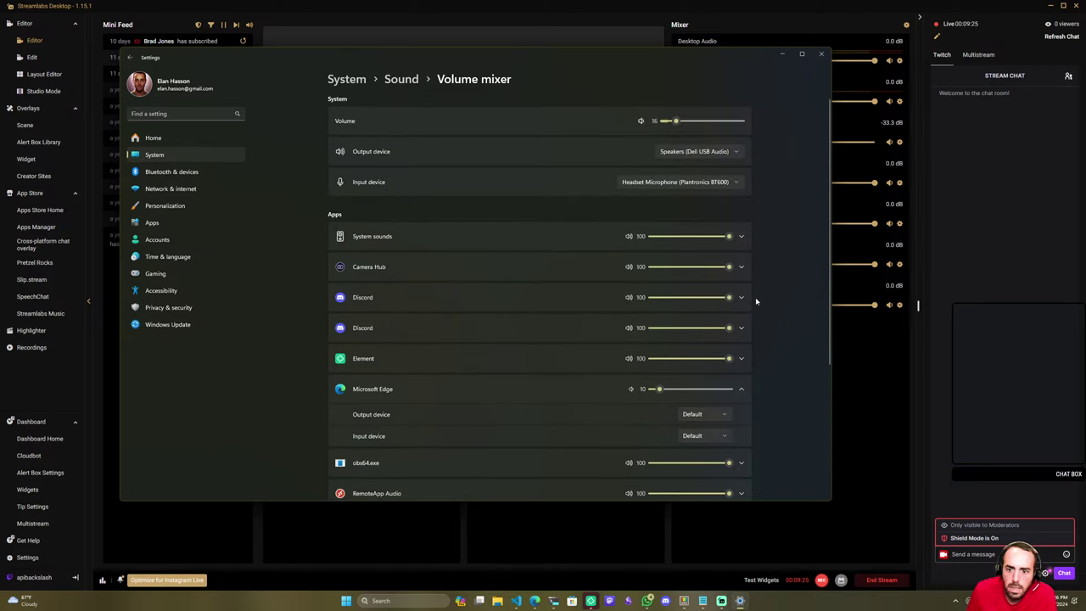
key("alt+F4")
Raise the system volume to 50.
key("XF86AudioRaiseVolume")
key("XF86AudioRaiseVolume")
key("XF86AudioRaiseVolume")
key("XF86AudioRaiseVolume")
key("XF86AudioRaiseVolume")
key("XF86AudioRaiseVolume")
key("XF86AudioRaiseVolume")
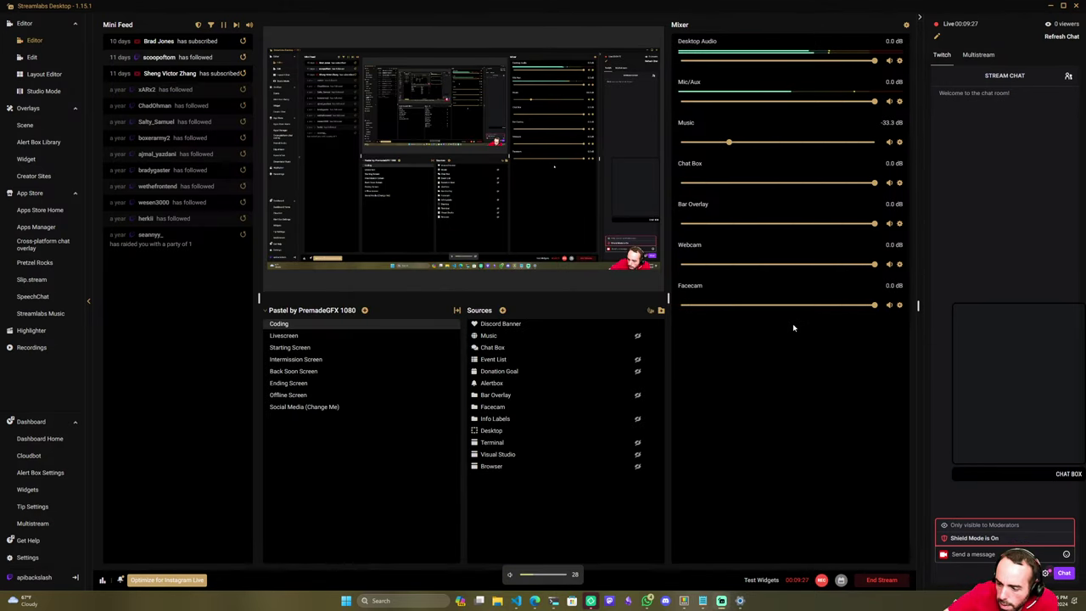
key("XF86AudioRaiseVolume")
key("XF86AudioRaiseVolume")
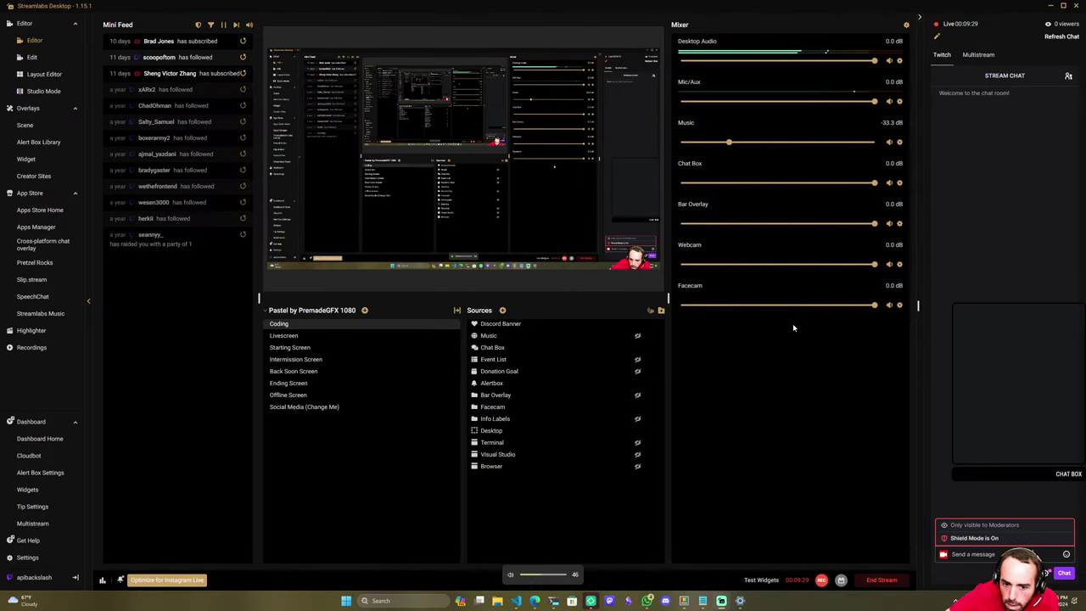
key("XF86AudioRaiseVolume")
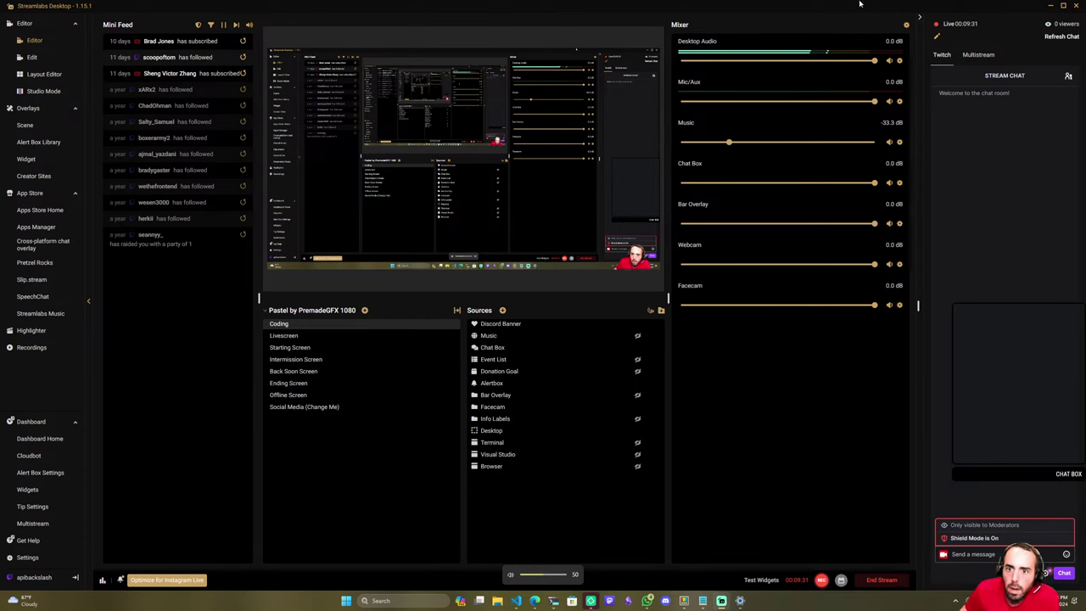
Lower Desktop Audio's volume to 22 in the advanced audio settings.
left_click(900, 61)
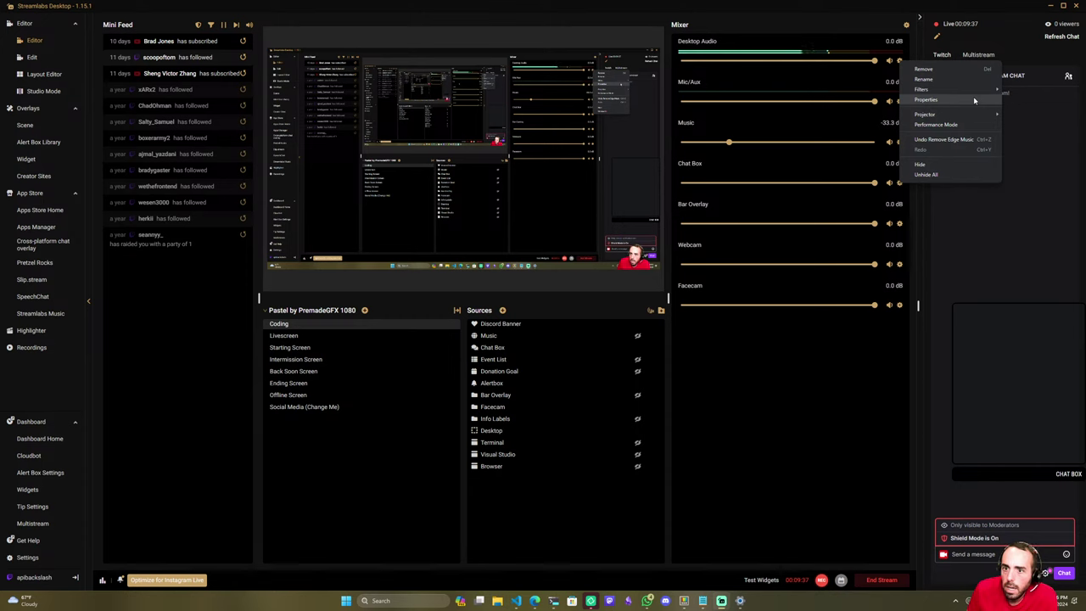
left_click(833, 41)
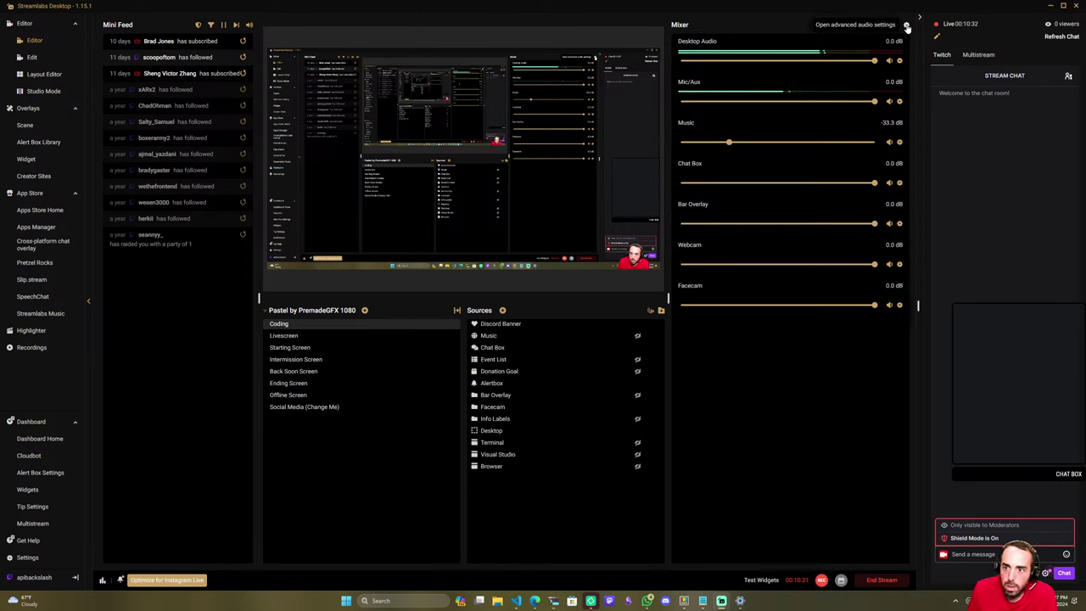
left_click(906, 26)
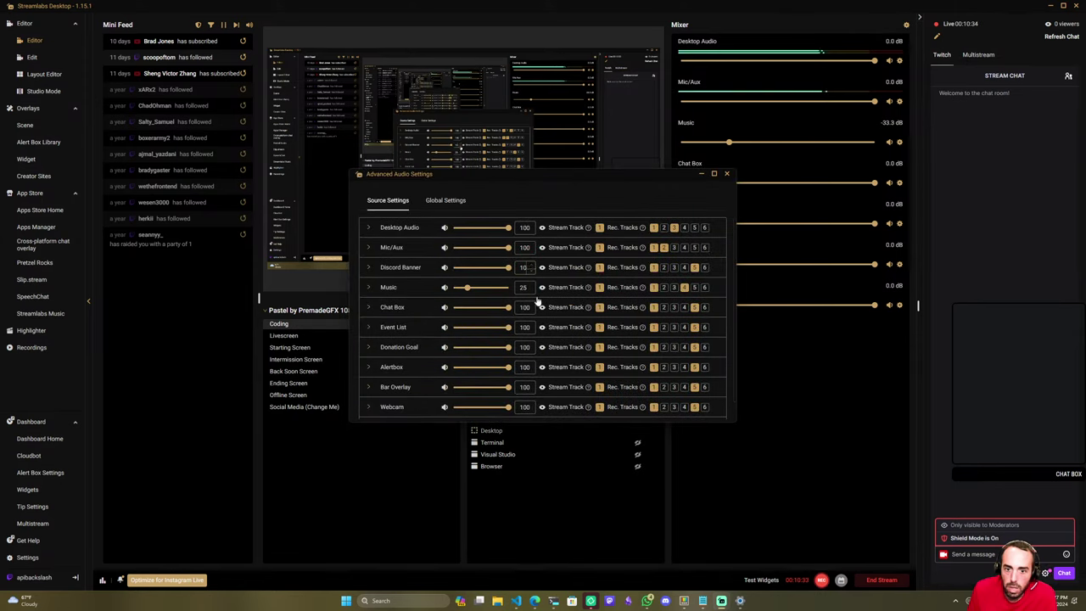
left_click_drag(507, 227, 464, 235)
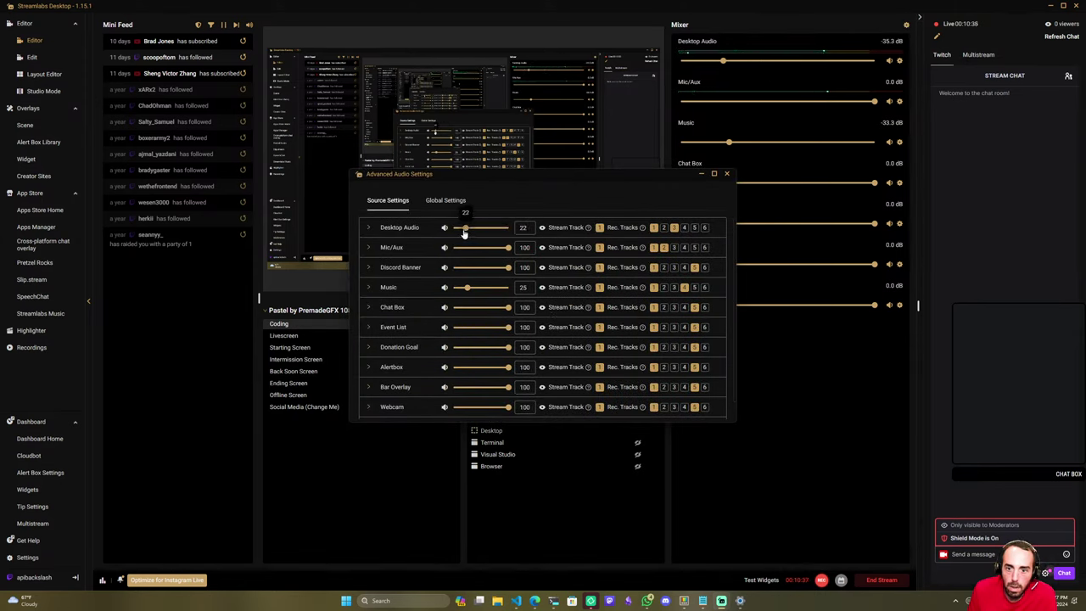
Try Monitor and Output and Monitor Only (mute output) for Desktop Audio's monitoring, restore Monitor Off, and check its device options.
left_click(403, 234)
left_click(517, 349)
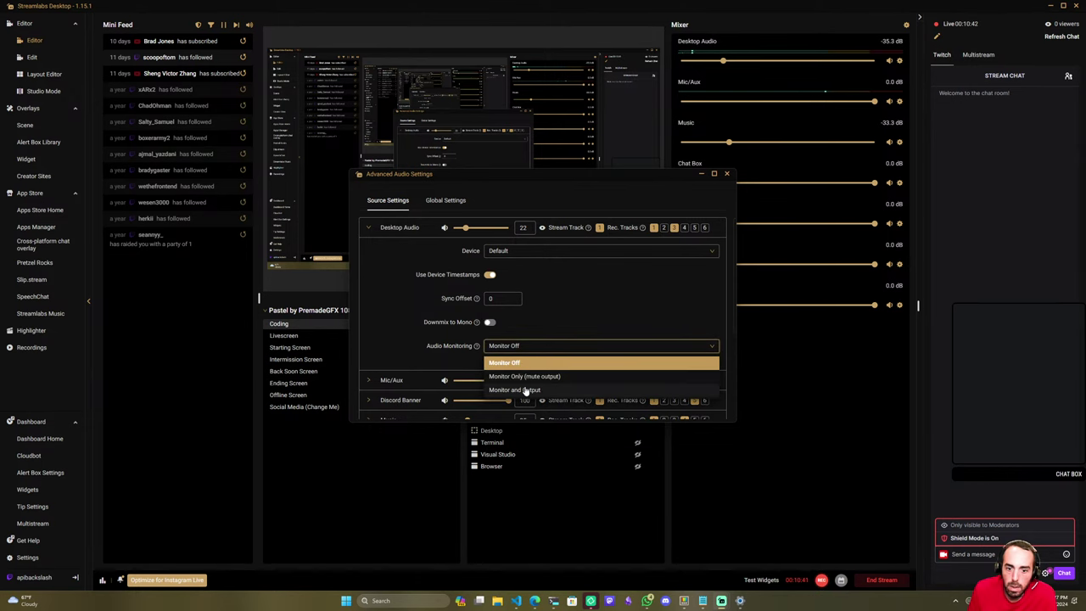
left_click(524, 391)
left_click(538, 348)
left_click(529, 379)
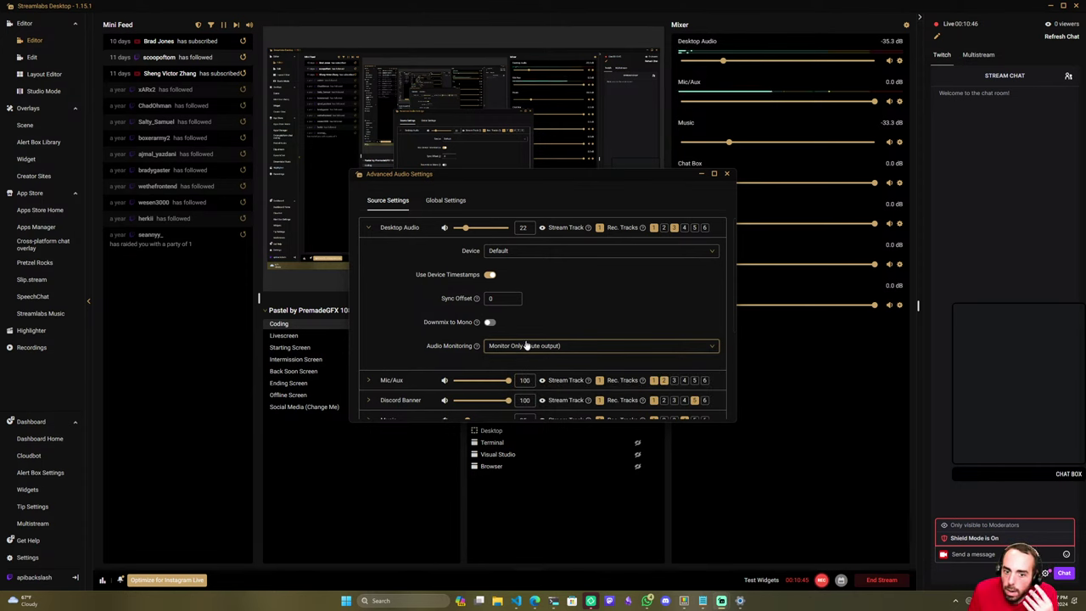
mouse_move(476, 348)
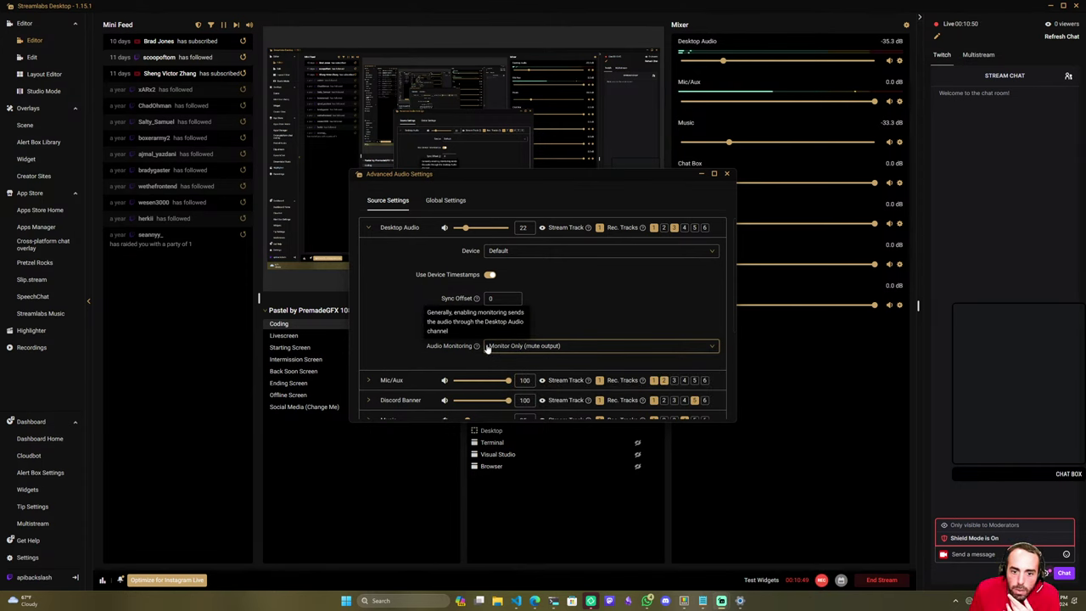
left_click(492, 348)
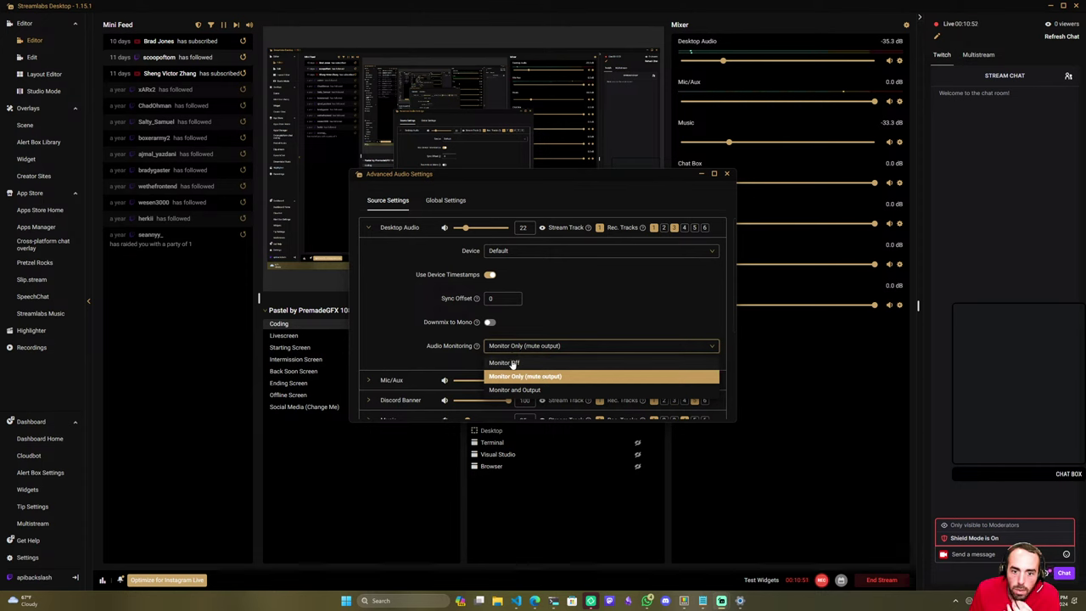
left_click(512, 363)
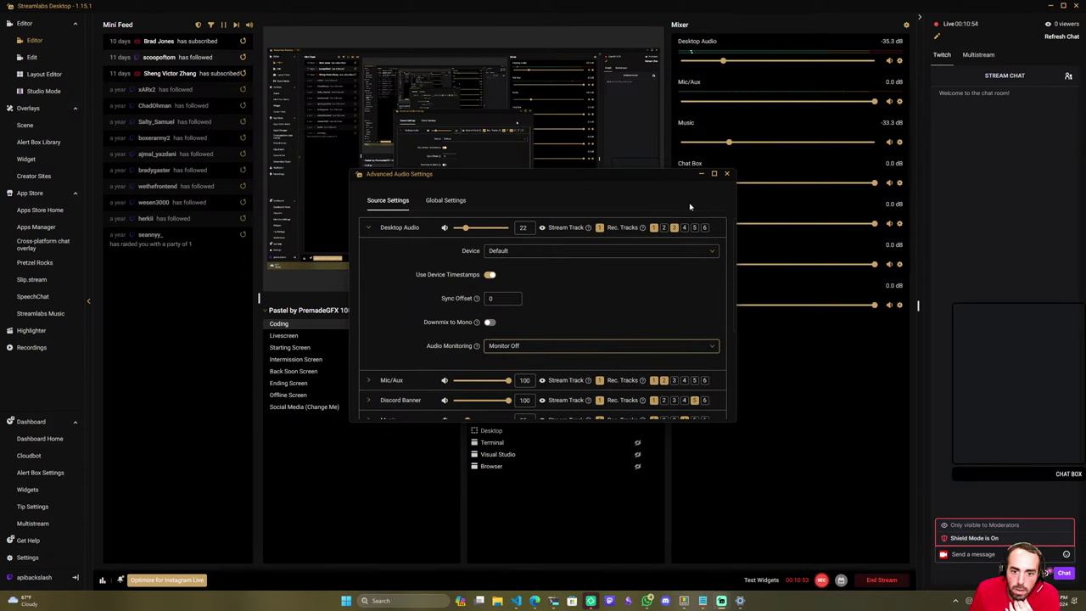
left_click(693, 253)
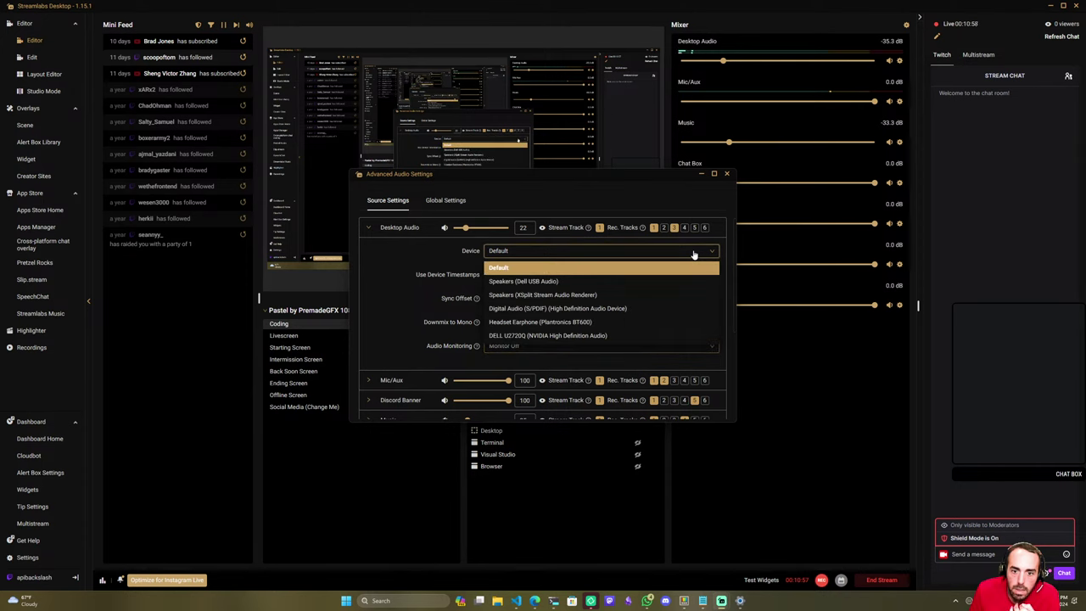
left_click(693, 254)
left_click(726, 174)
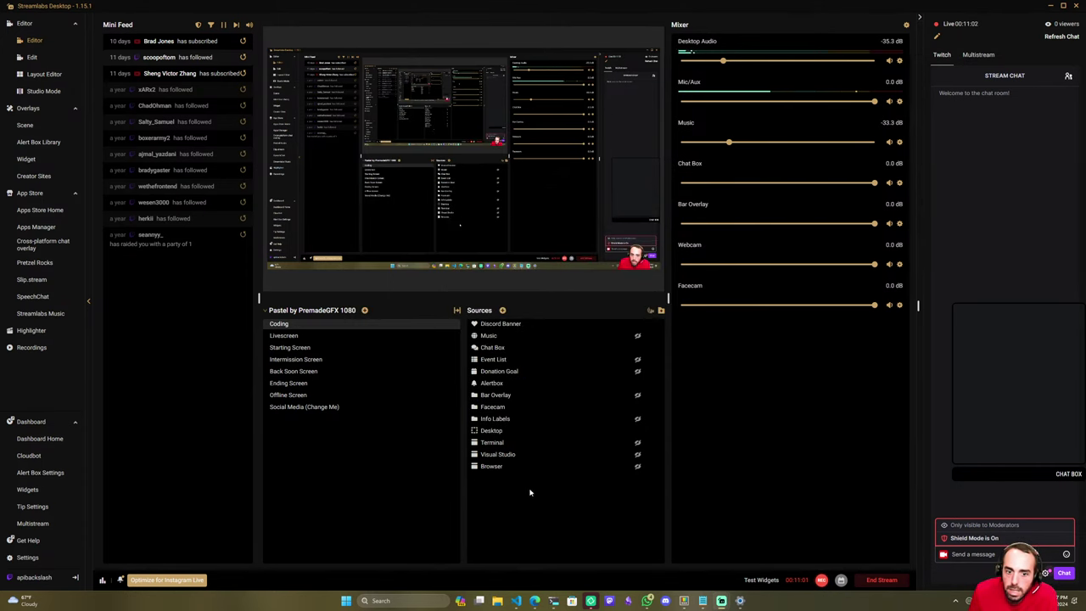
Examine the Music source's advanced audio settings, including its audio monitoring mode, and close them.
left_click(547, 336)
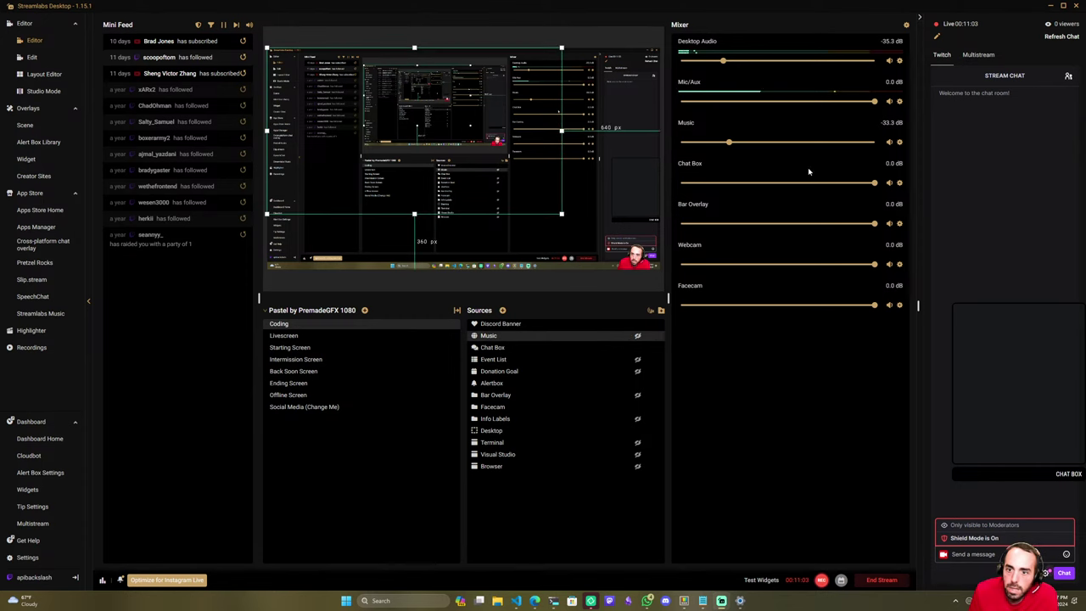
left_click(899, 142)
left_click(899, 143)
left_click(899, 142)
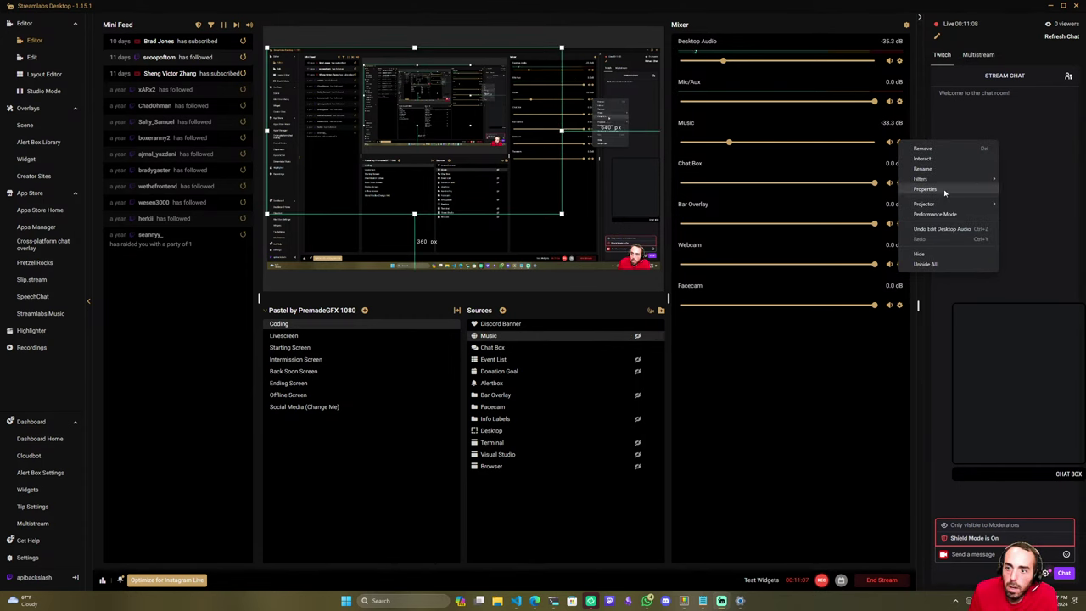
left_click(943, 191)
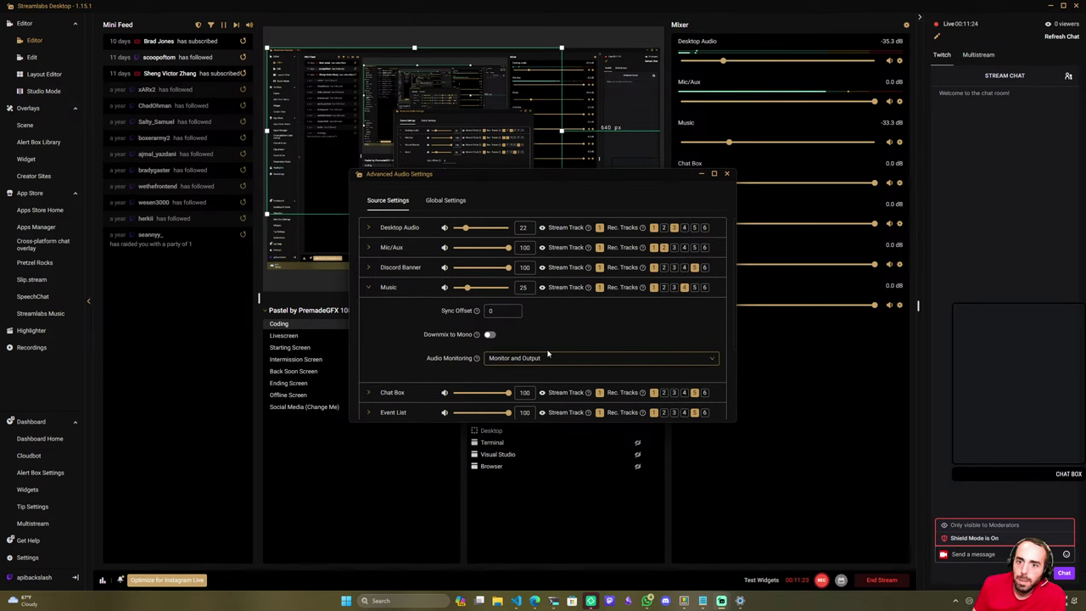
left_click(728, 174)
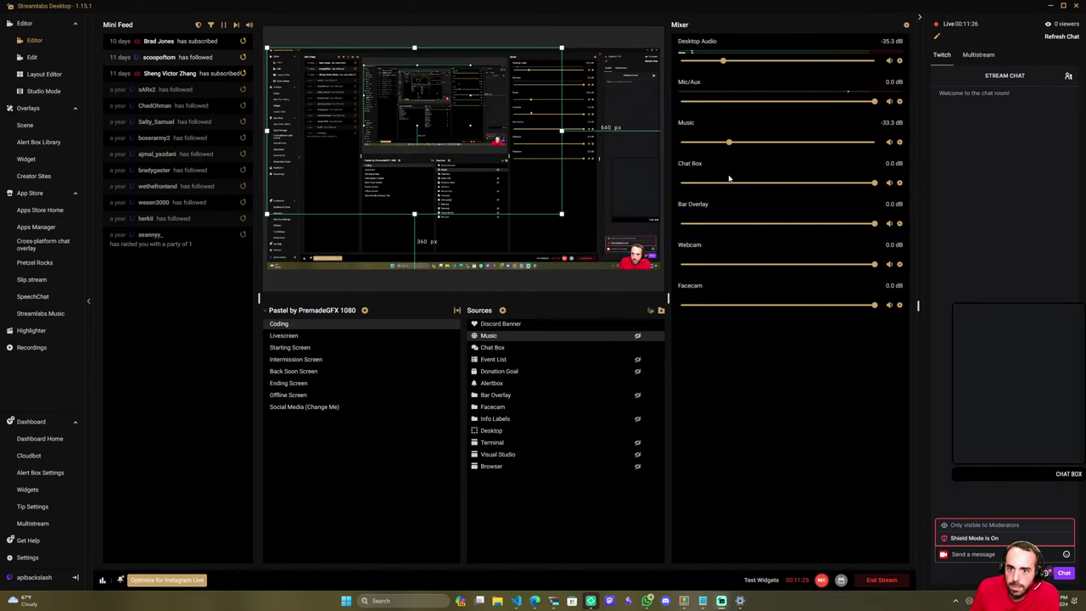
left_click(899, 61)
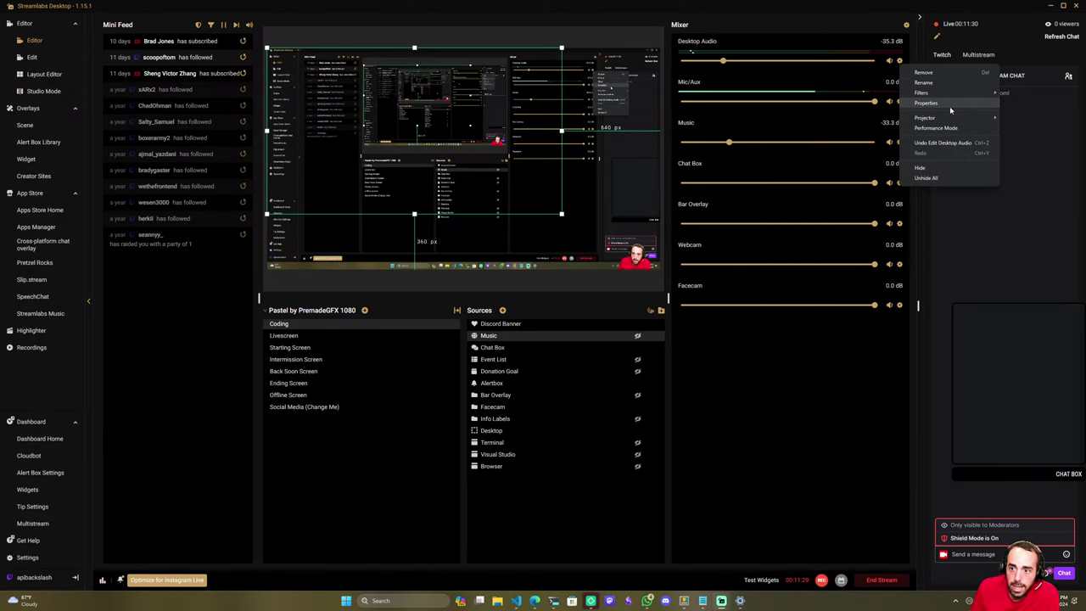
left_click(949, 106)
left_click(580, 251)
left_click(580, 253)
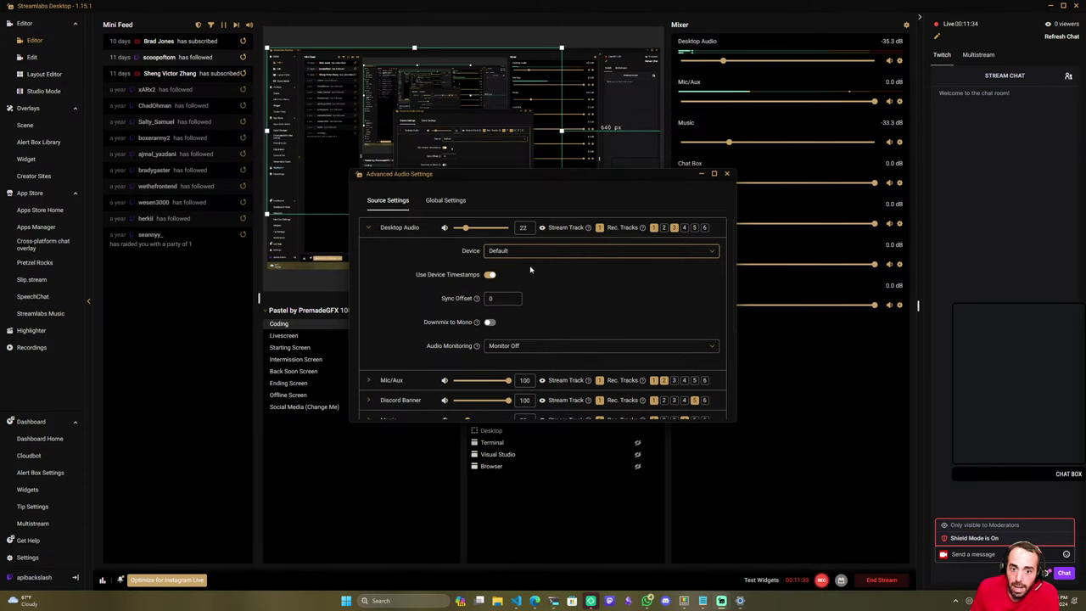
left_click(576, 253)
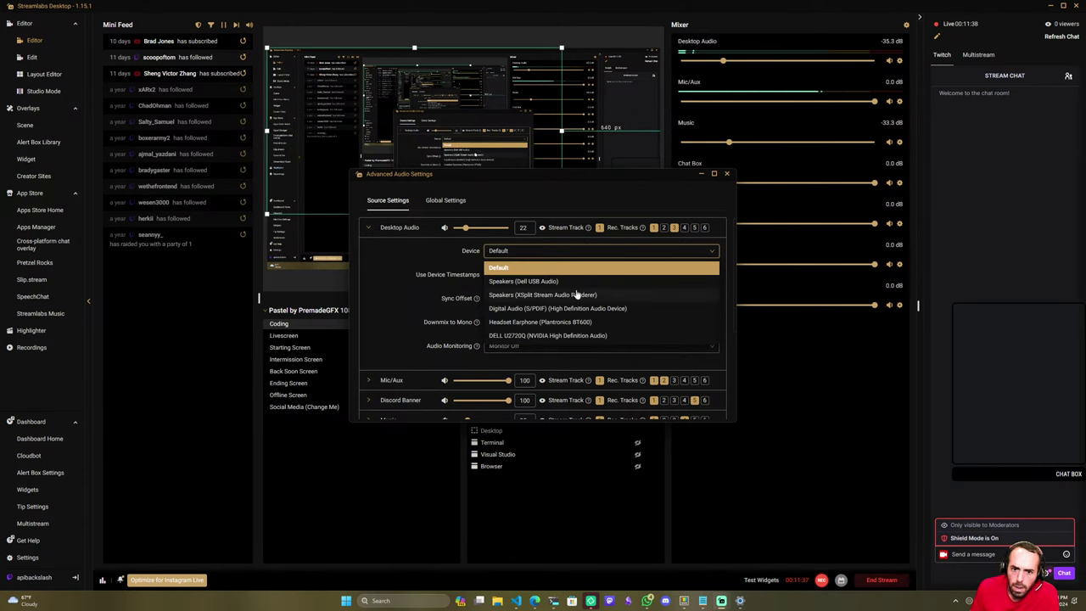
left_click(588, 322)
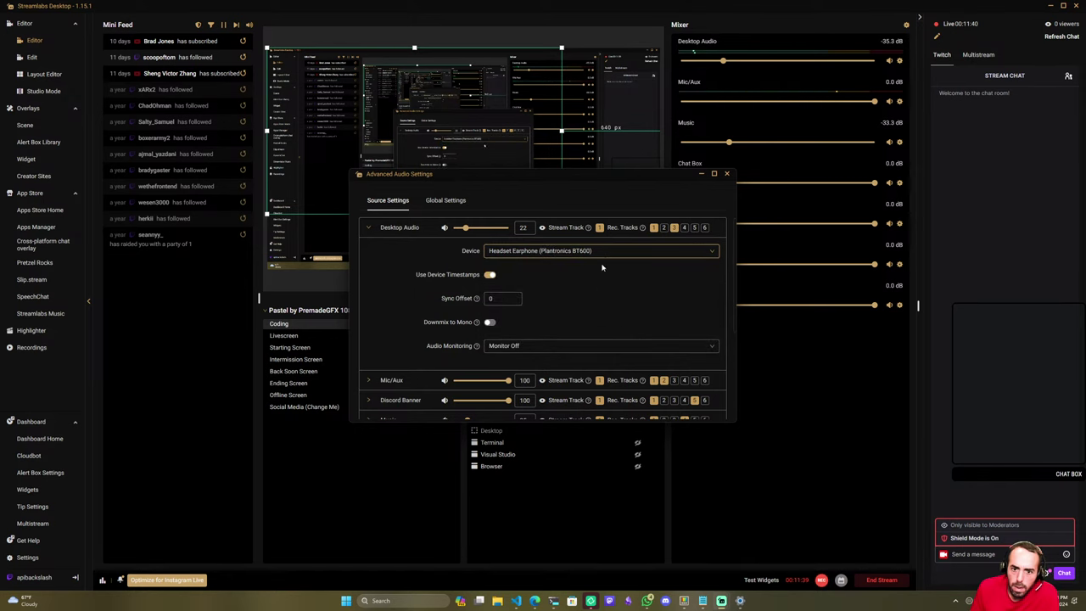
left_click(607, 256)
left_click(589, 271)
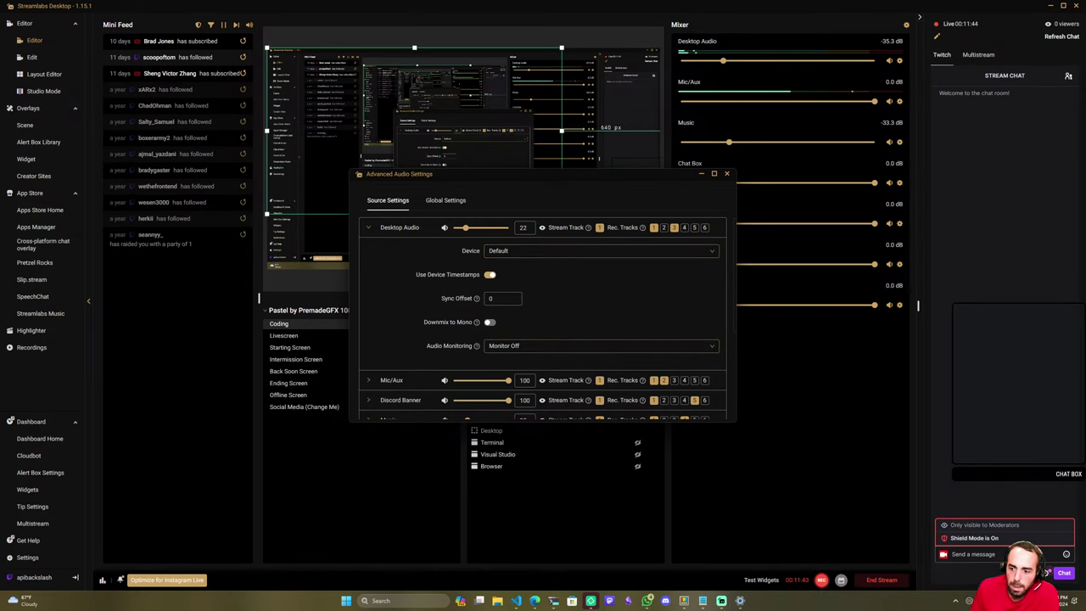
left_click(727, 174)
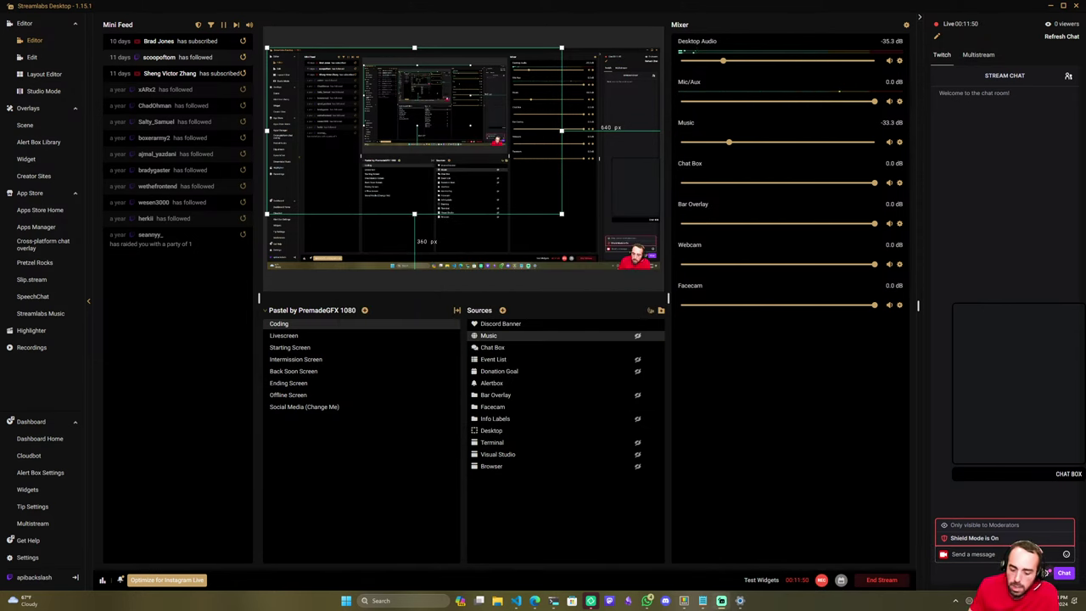
Switch to Edge, open the channel's live stream on YouTube, and cast it to Office TV.
key("alt+Tab")
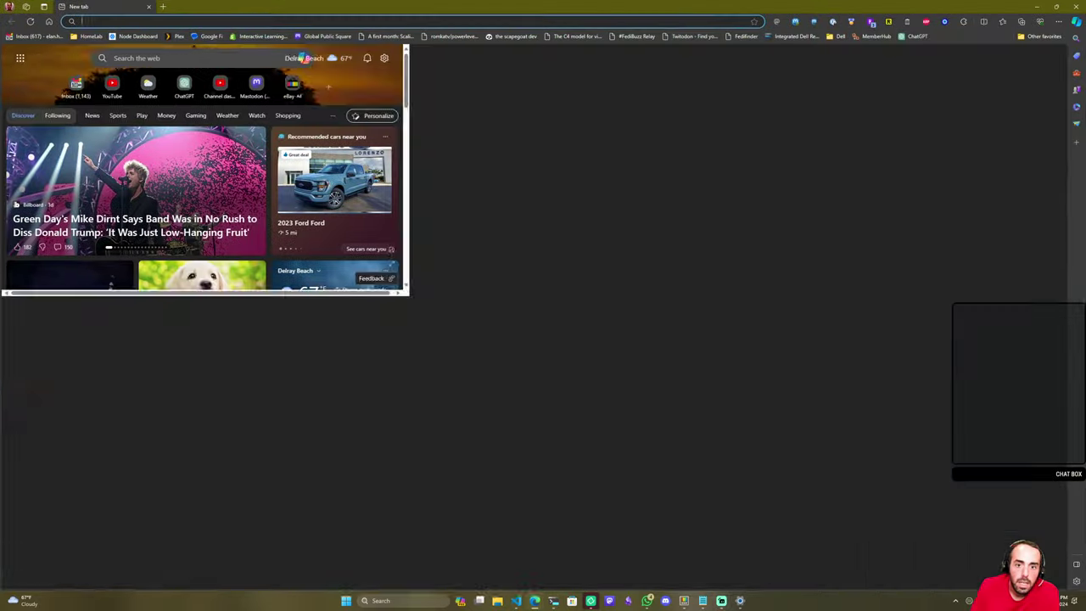
type("youtube")
key("Return")
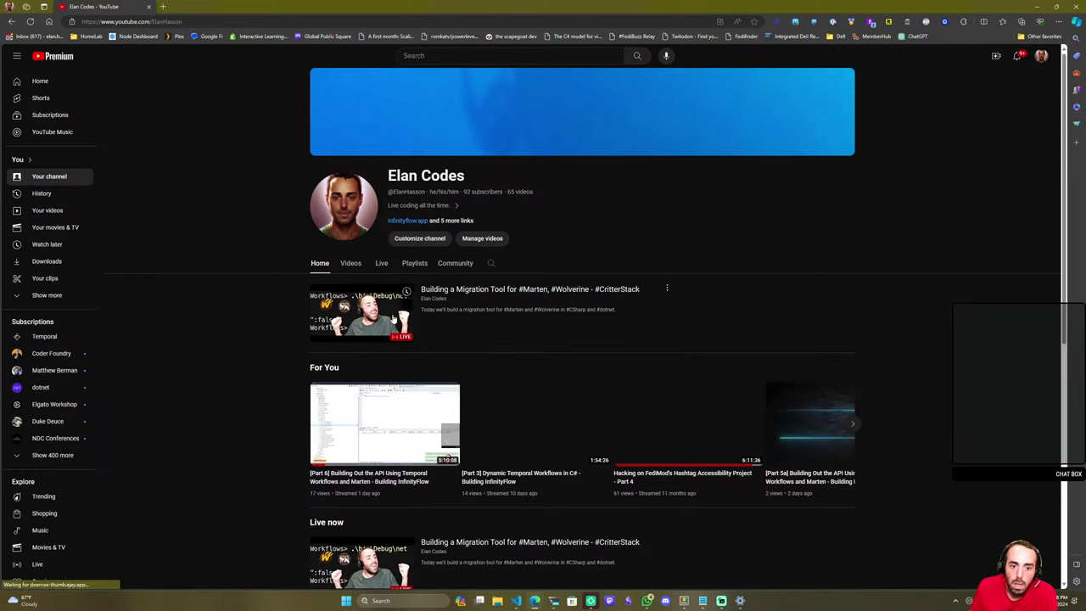
left_click(390, 323)
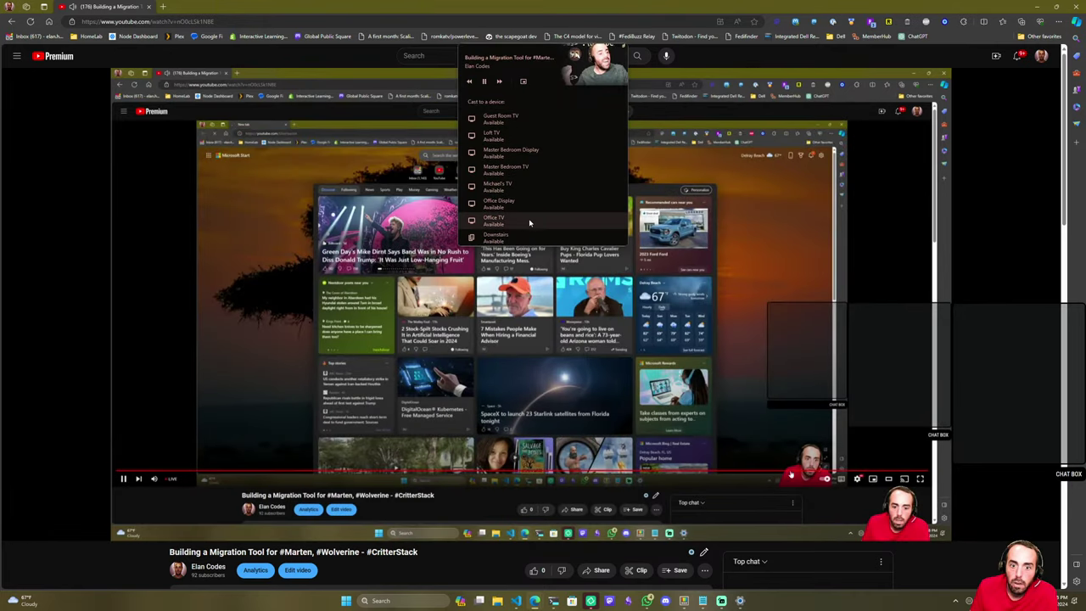
left_click(530, 223)
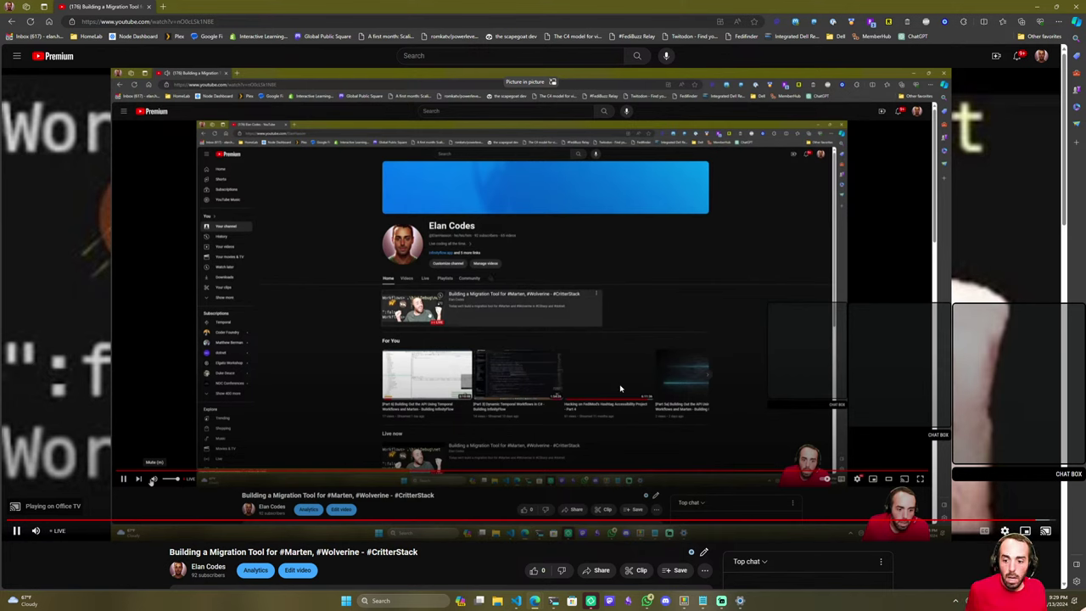
Stop casting the live stream to Office TV and return to the channel page.
left_click(1042, 521)
left_click(1051, 521)
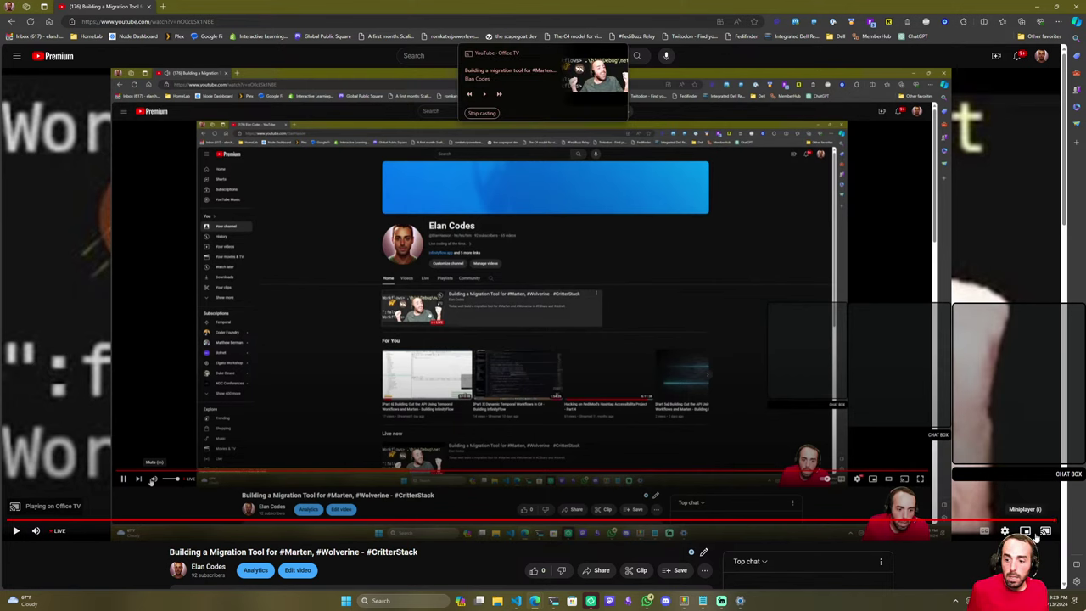
left_click(491, 113)
left_click(208, 566)
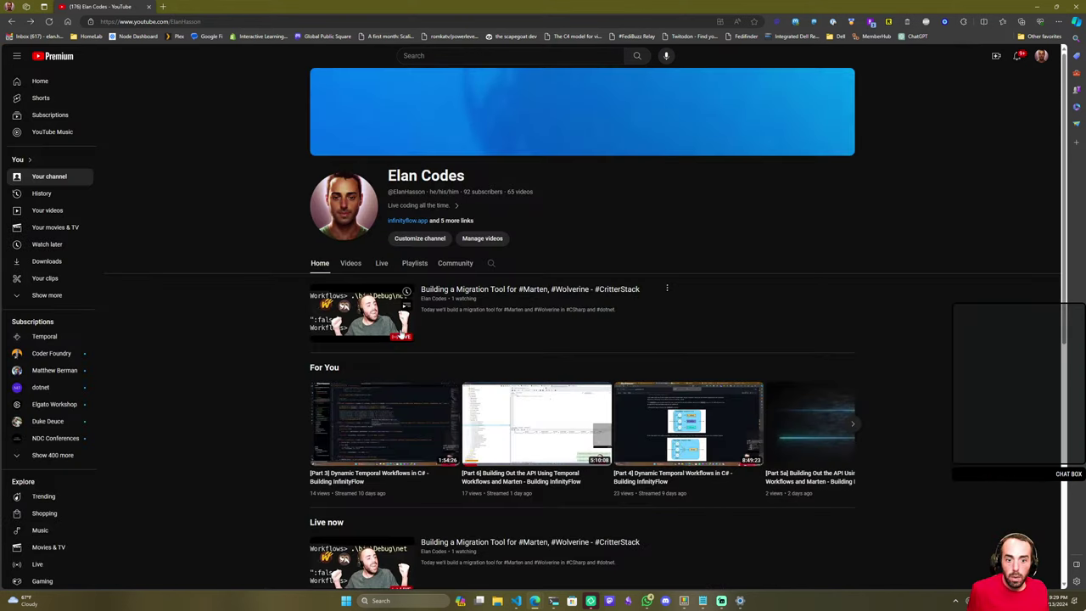
Reopen the live stream "Building a Migration Tool for #Marten, #Wolverine - #CritterStack" and cast it to [TV] Office.
left_click(361, 323)
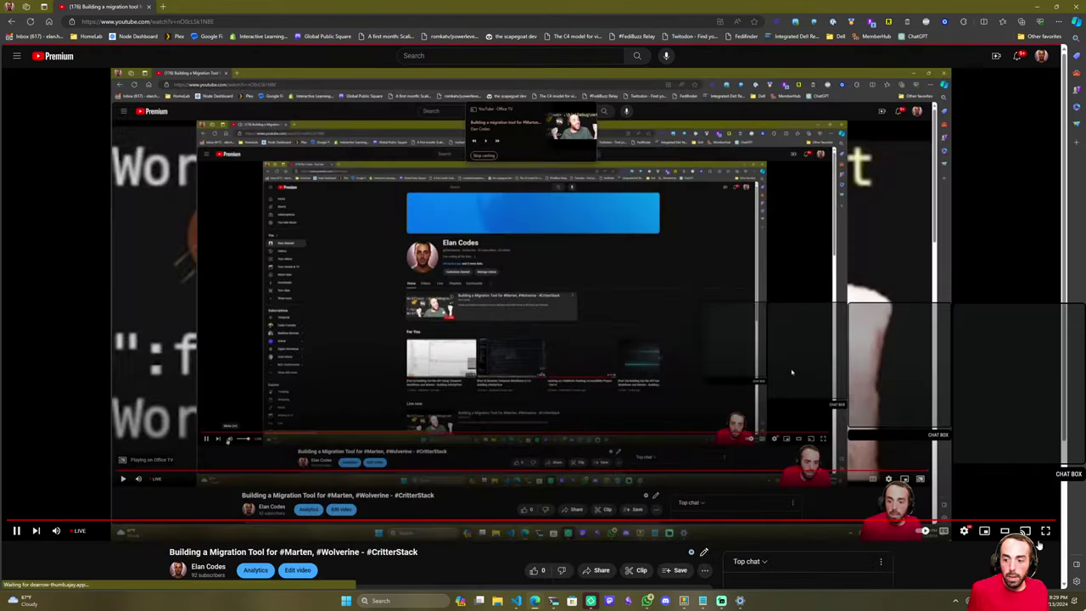
left_click(1025, 531)
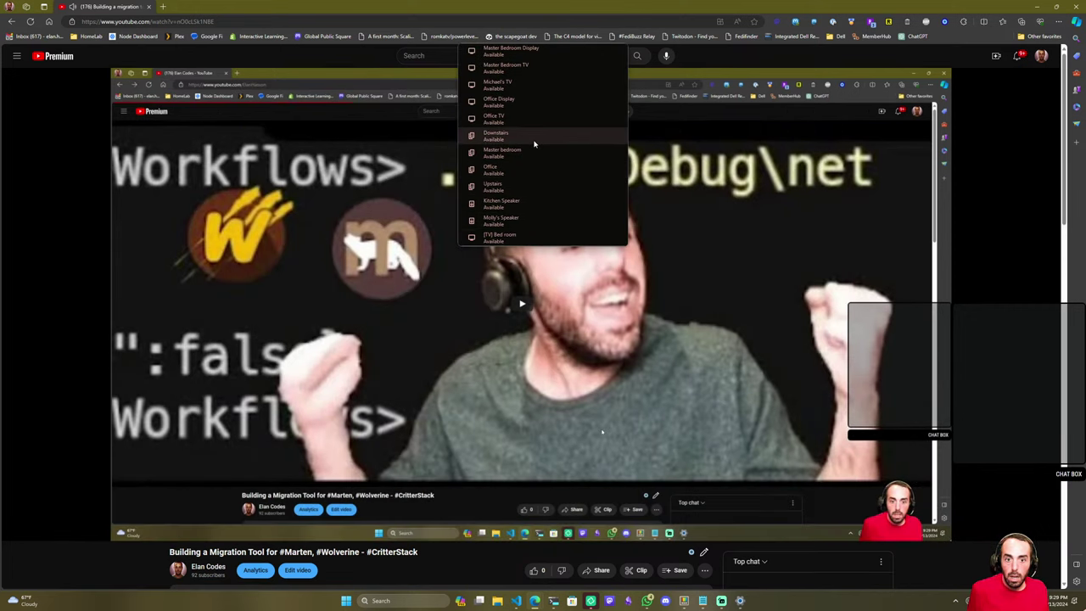
scroll(537, 116, "up", 1)
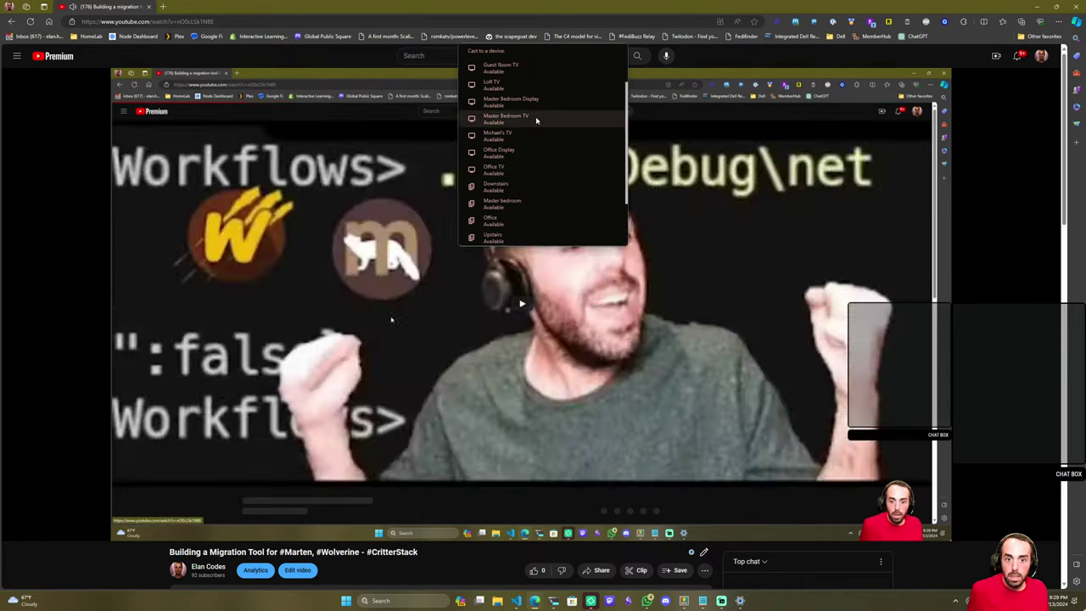
scroll(517, 175, "down", 2)
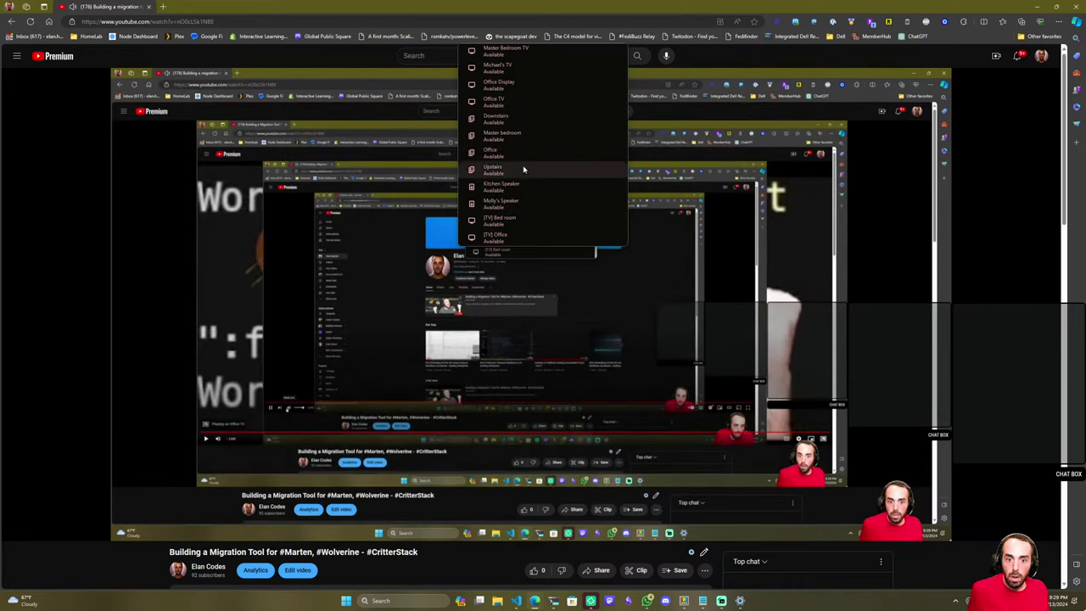
left_click(514, 237)
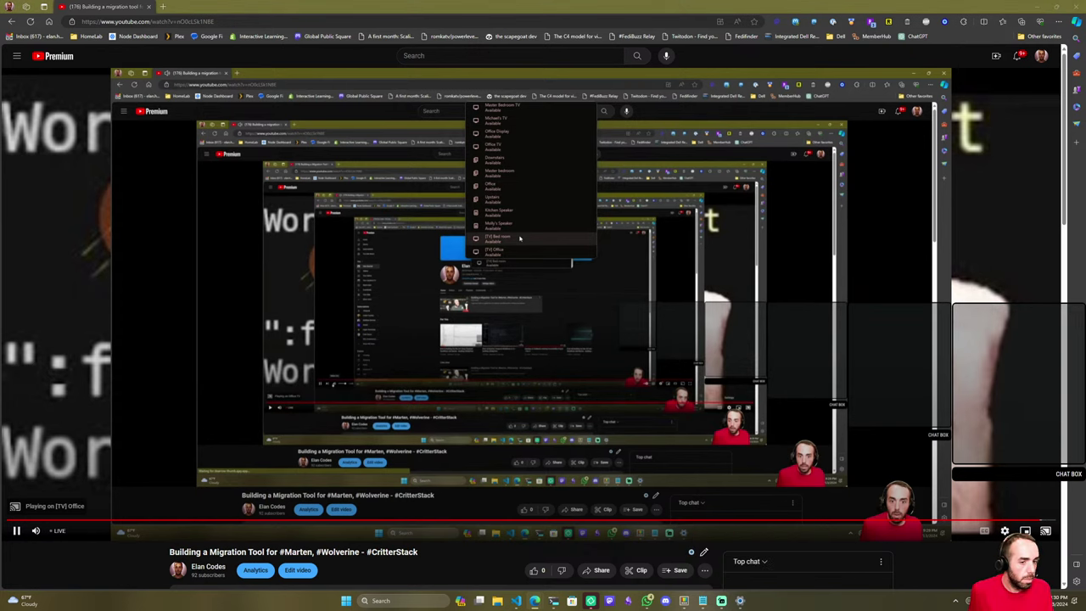
Switch back to Streamlabs Desktop and raise Desktop Audio's mixer volume to 0.23.
key("alt+Tab")
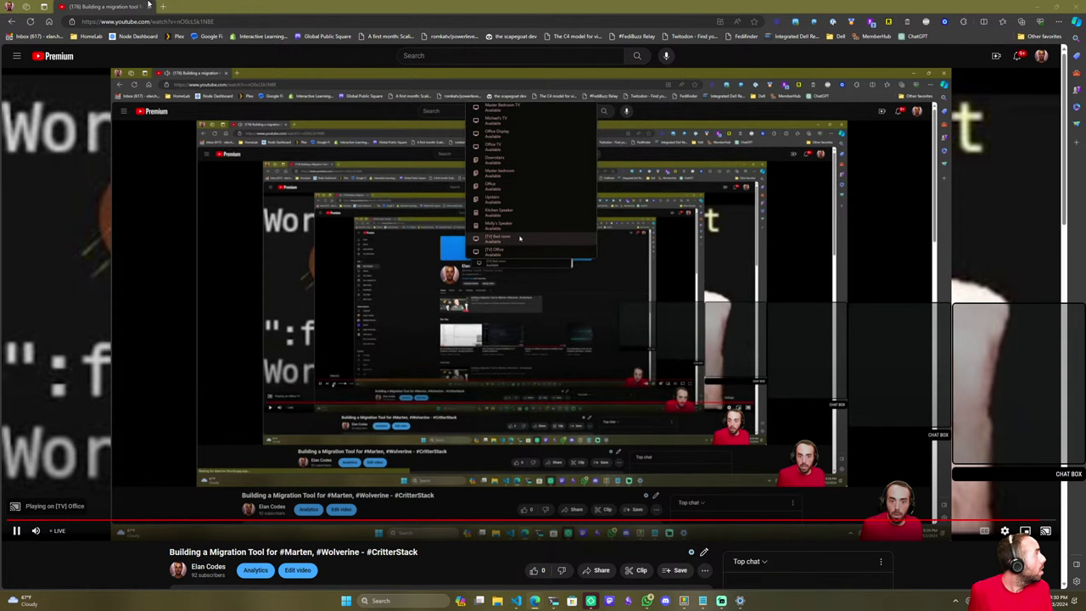
key("alt+Tab")
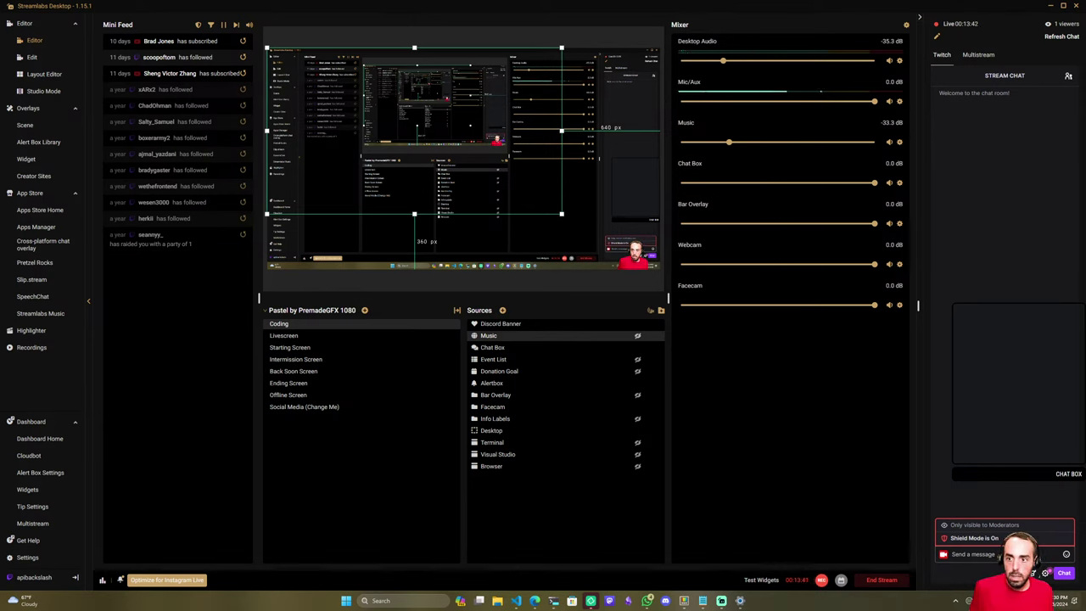
left_click(1072, 599)
left_click(1055, 605)
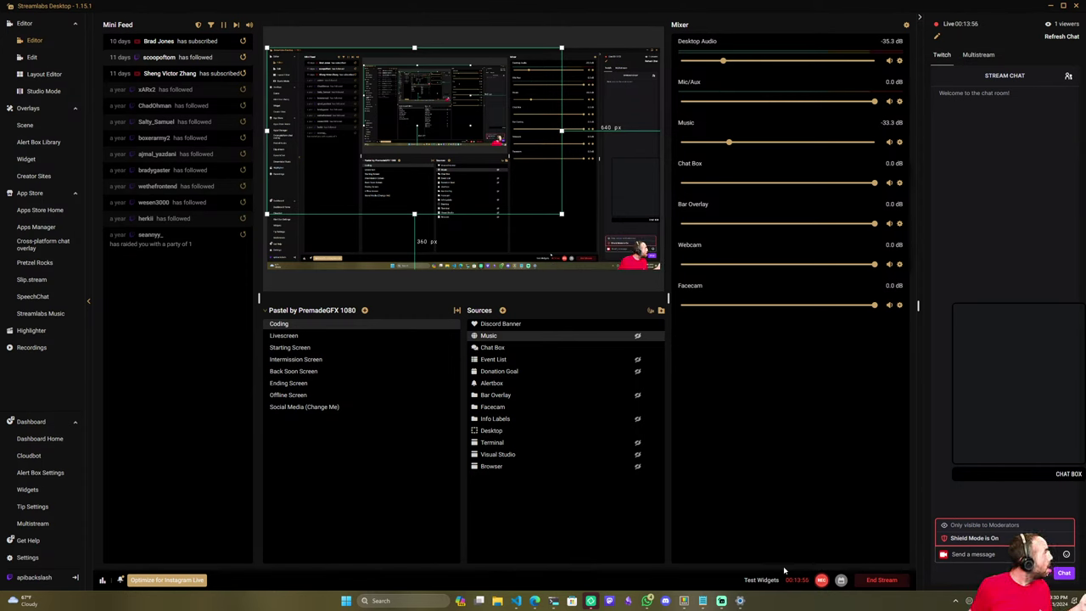
mouse_move(724, 64)
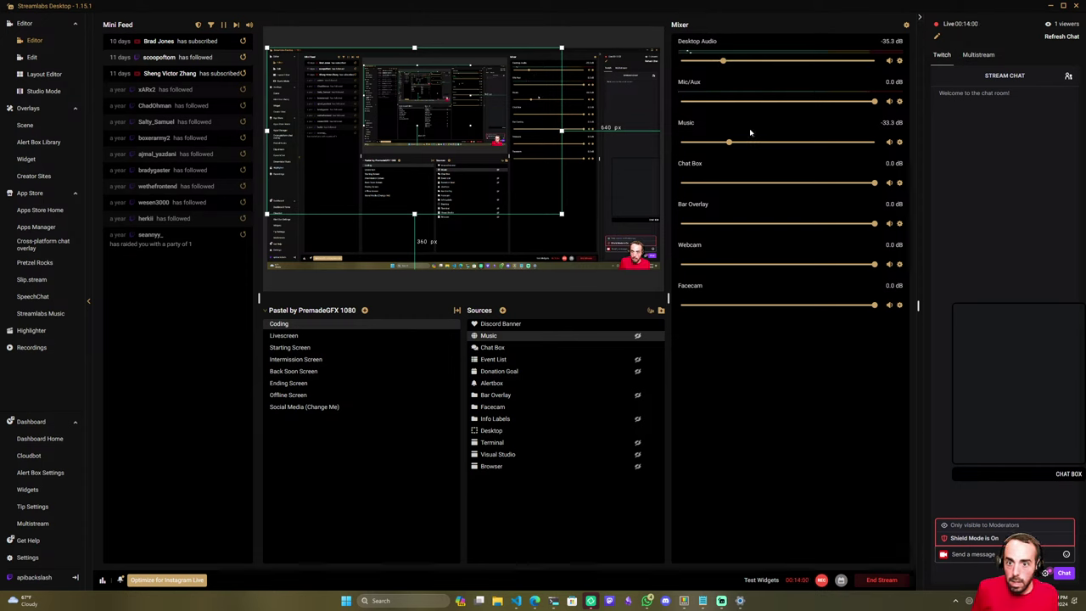
left_click_drag(724, 61, 725, 62)
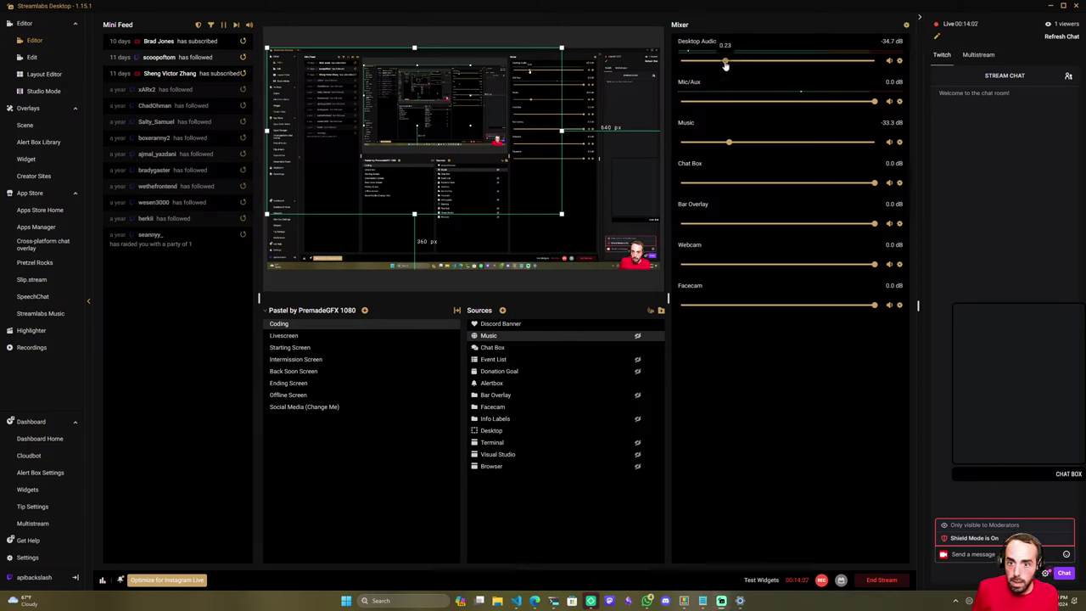
Set Desktop Audio's audio monitoring to Monitor and Output in its properties and lower the Windows volume to 50.
left_click(901, 61)
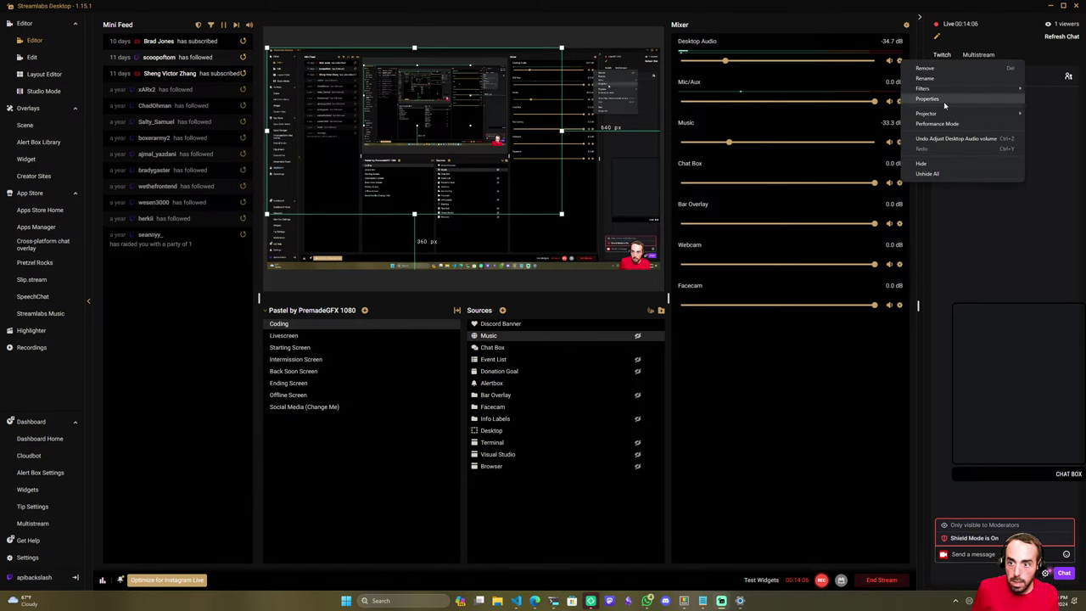
left_click(945, 103)
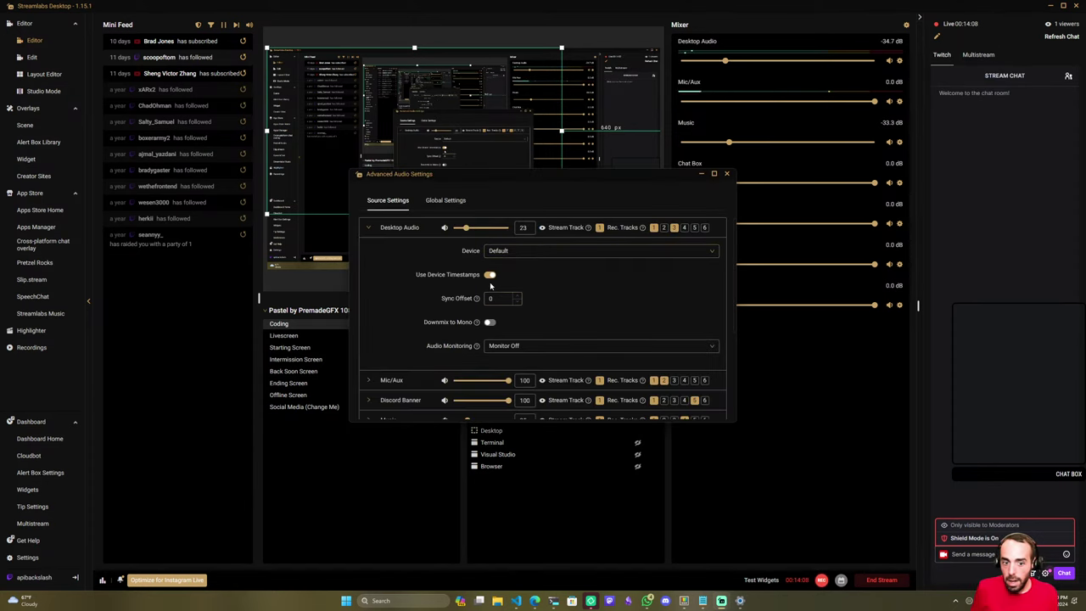
left_click(535, 345)
left_click(538, 392)
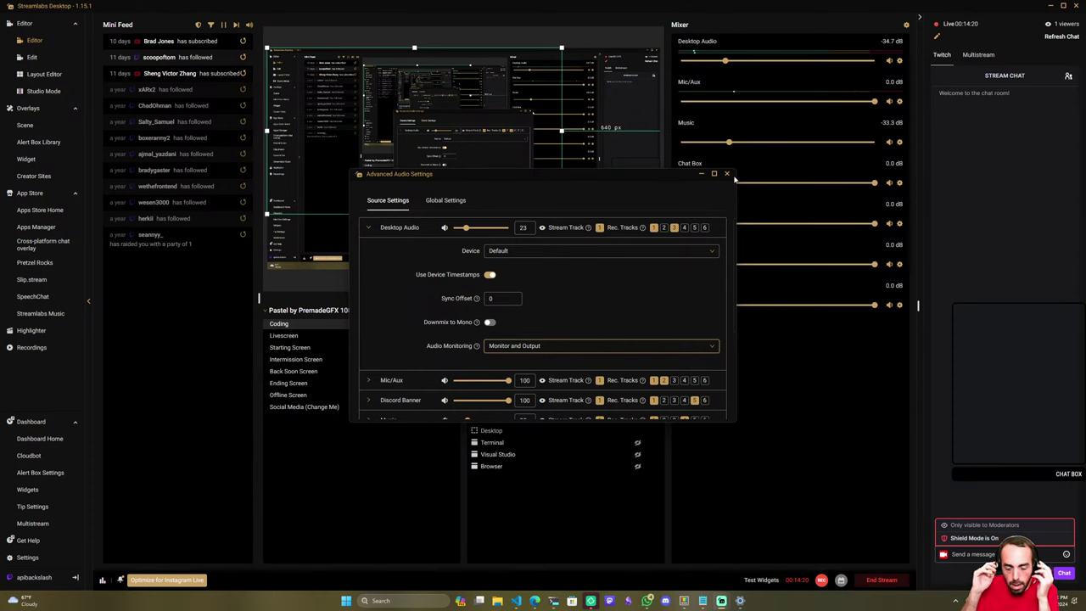
key("XF86AudioLowerVolume")
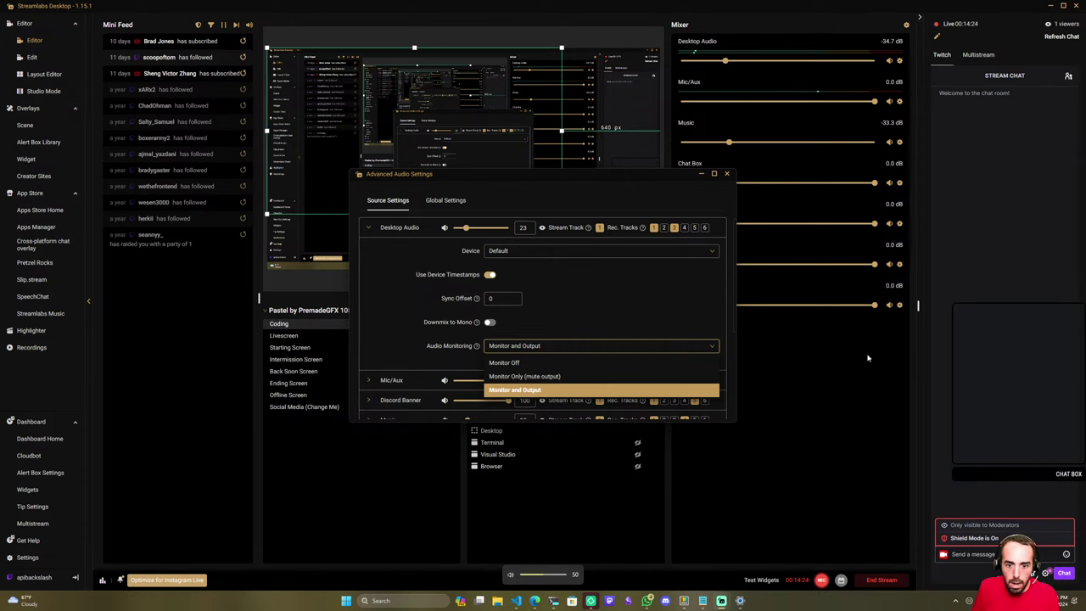
left_click(662, 327)
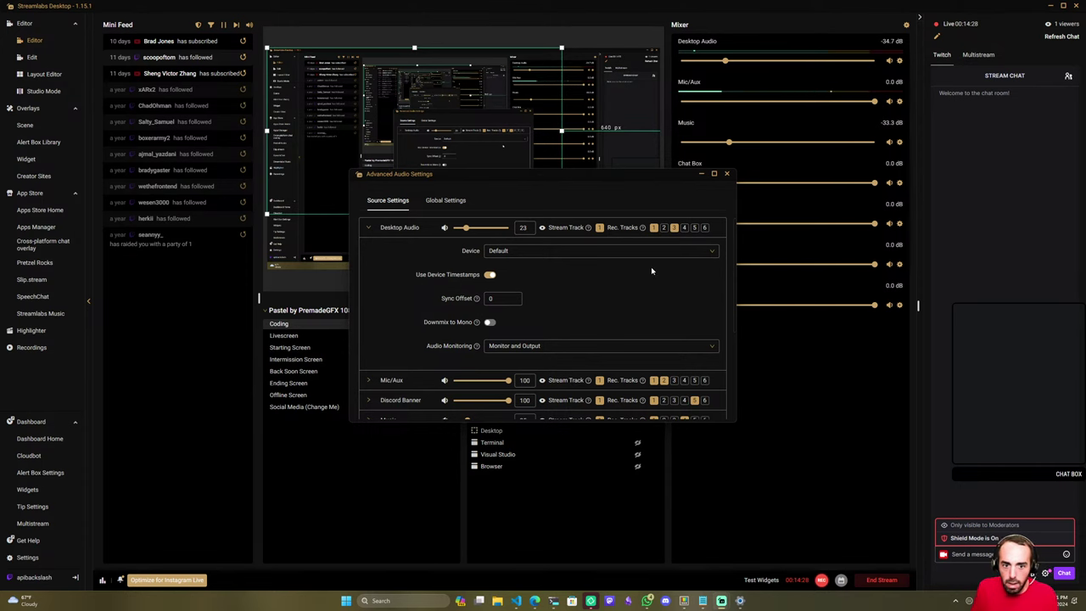
Raise Desktop Audio's volume to 41 in the advanced audio settings.
scroll(655, 288, "down", 1)
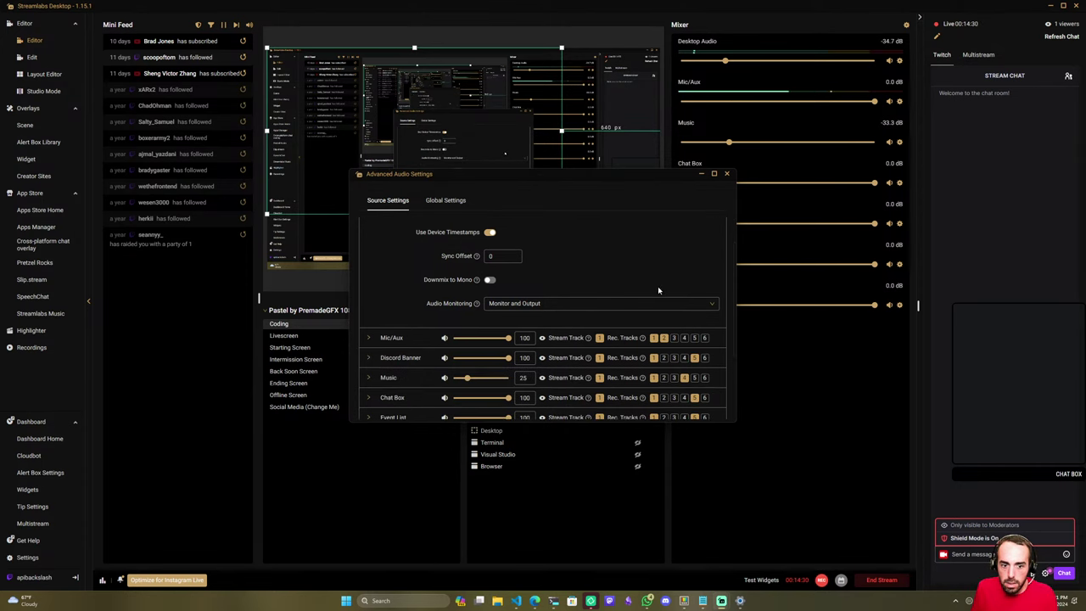
scroll(660, 293, "up", 1)
scroll(656, 284, "down", 1)
scroll(659, 280, "up", 1)
left_click_drag(466, 227, 476, 232)
Try Monitor Only (mute output) and Monitor Off for Desktop Audio's monitoring, and restore Monitor and Output.
left_click(556, 346)
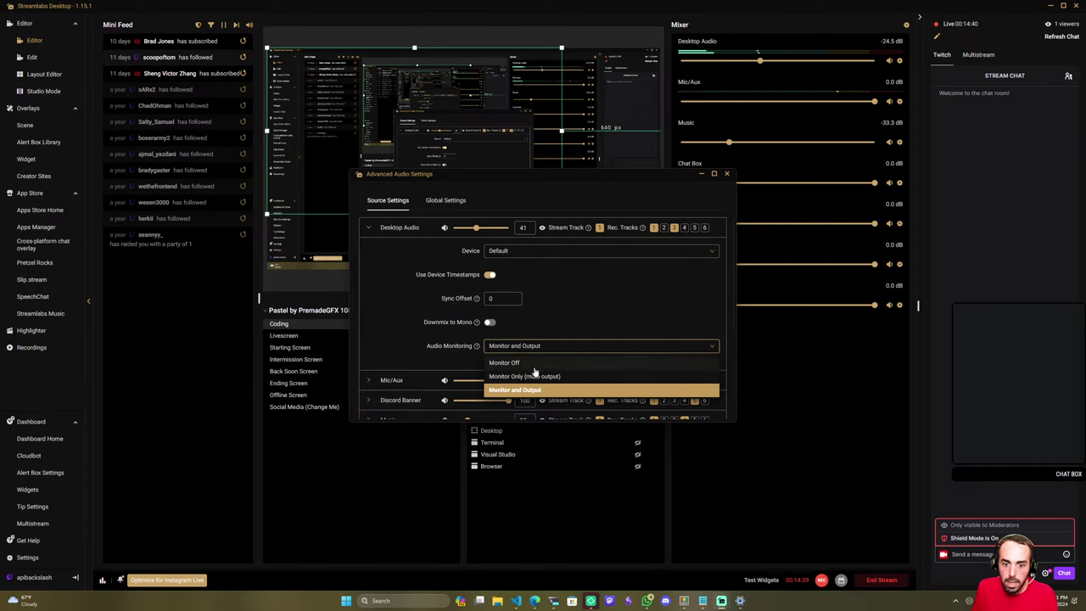
left_click(541, 376)
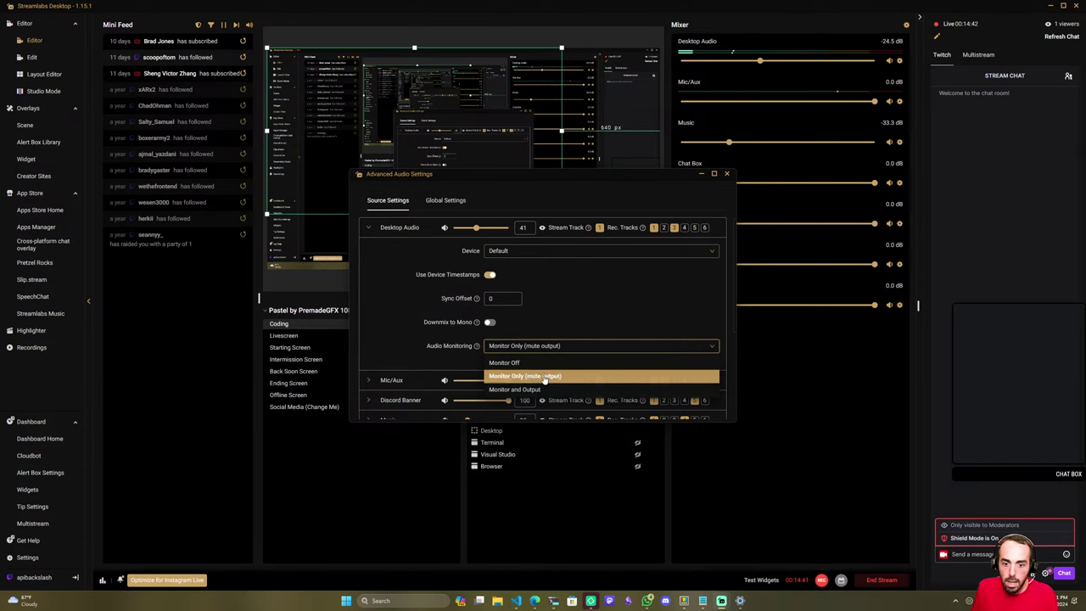
left_click(550, 350)
left_click(543, 363)
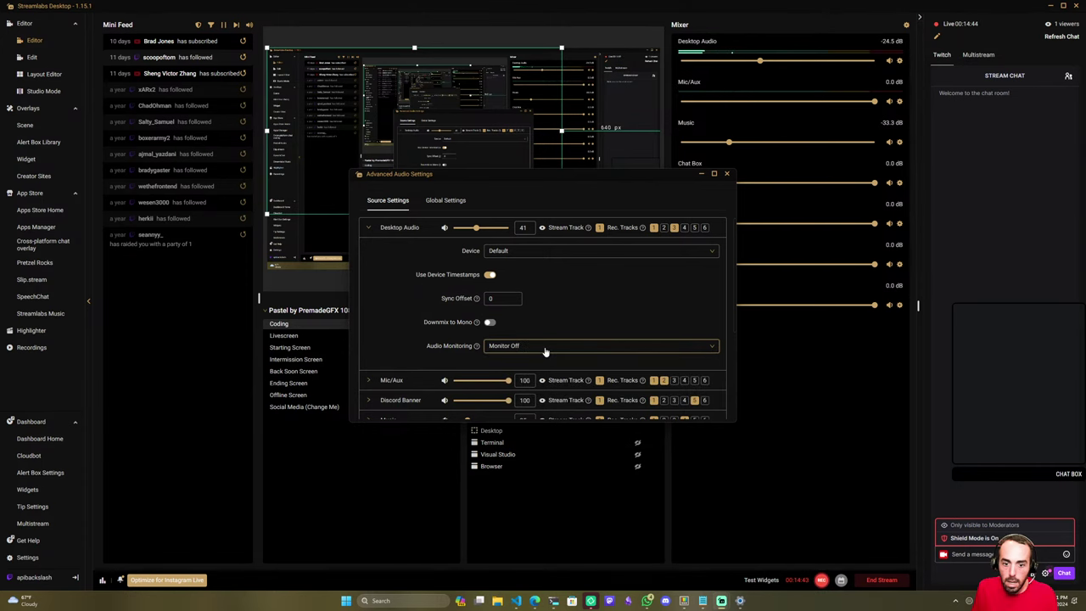
left_click(547, 350)
left_click(531, 390)
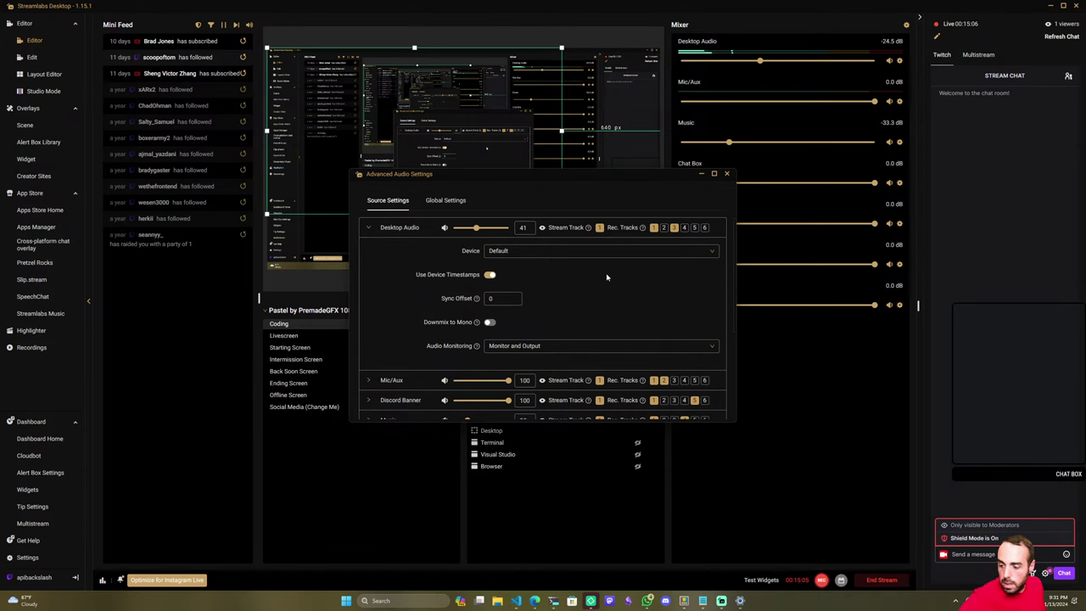
key("XF86AudioMute")
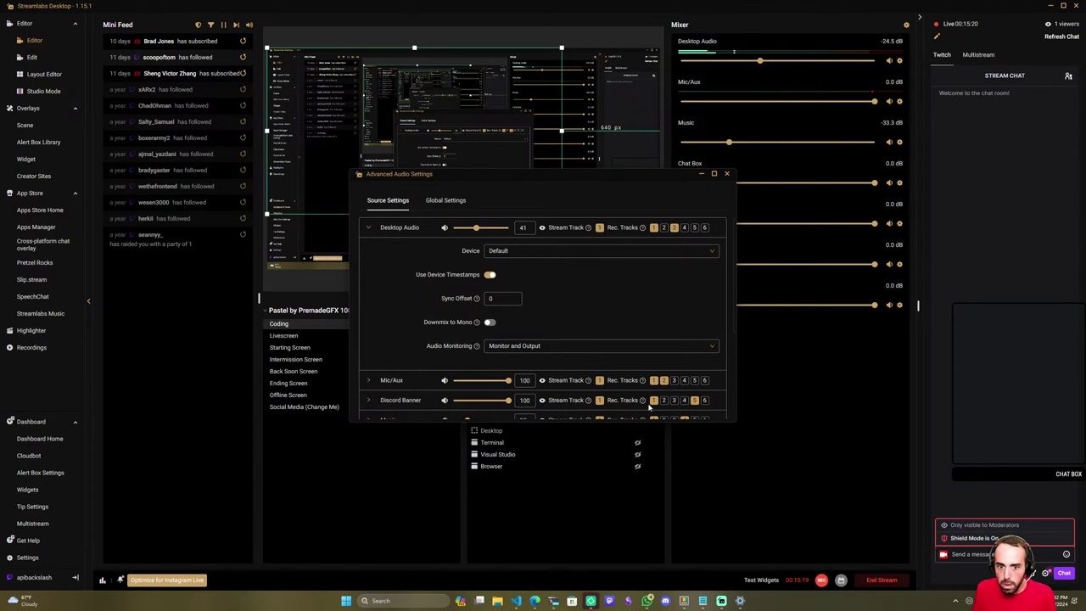
left_click(629, 347)
left_click(614, 332)
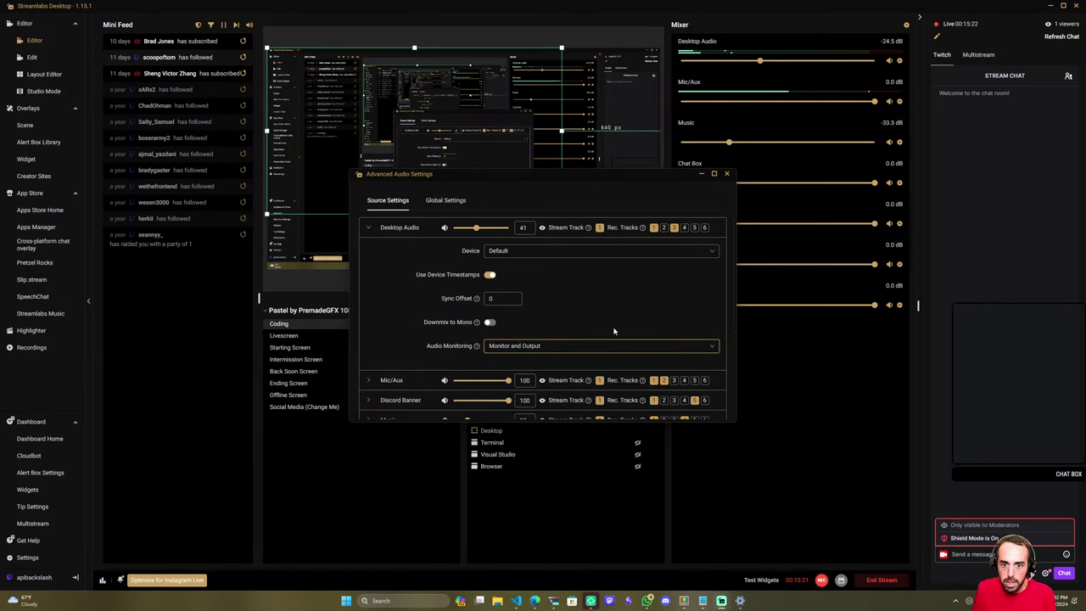
Compare the sources' recording tracks, try enabling track 4 for Desktop Audio, and disable it again.
scroll(653, 288, "down", 1)
scroll(654, 293, "down", 2)
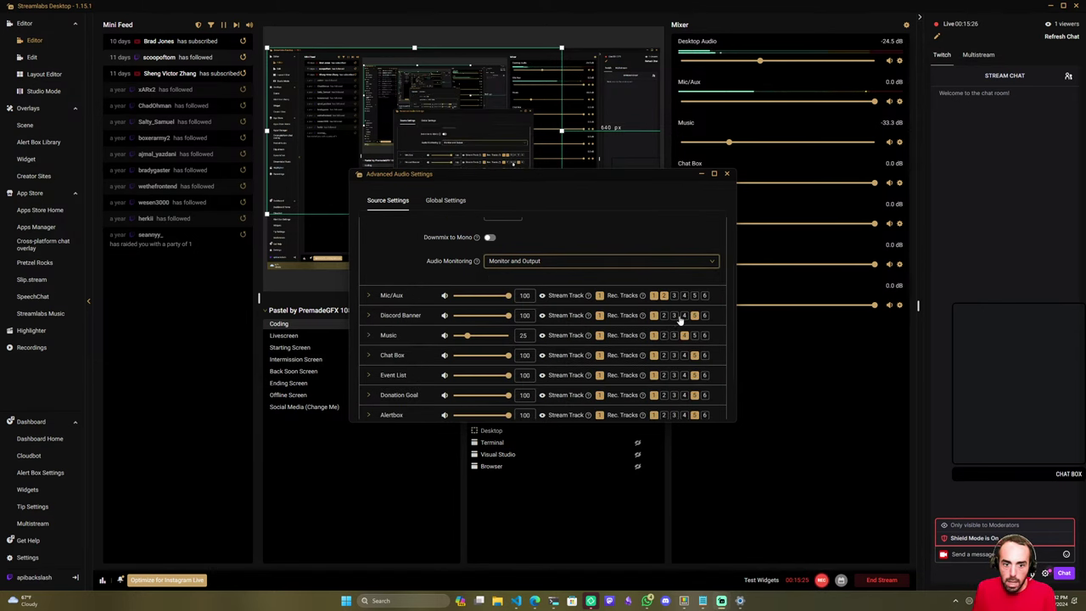
scroll(657, 346, "up", 3)
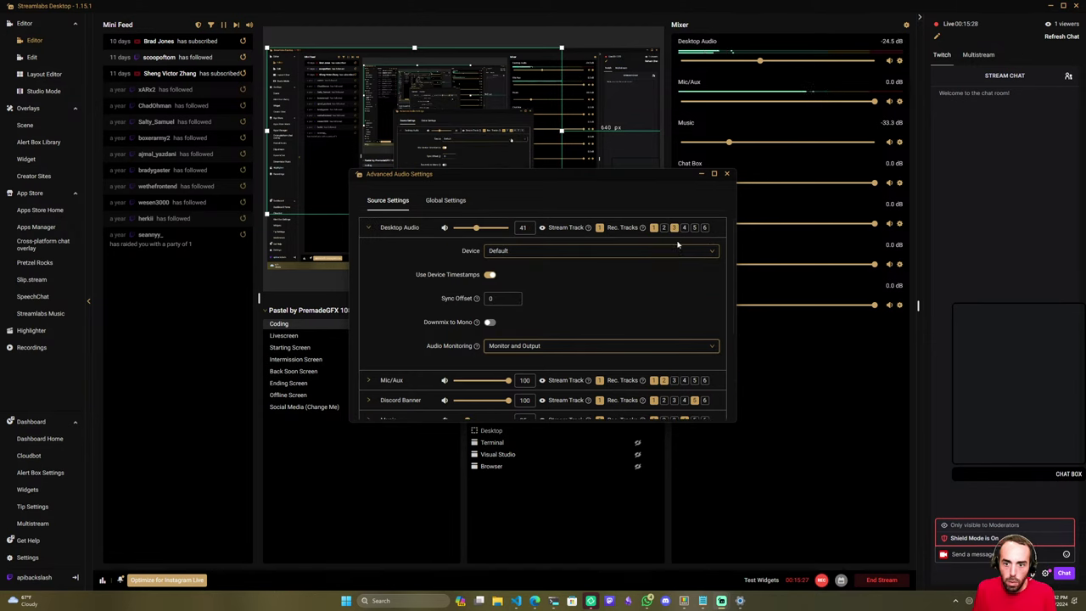
left_click(684, 228)
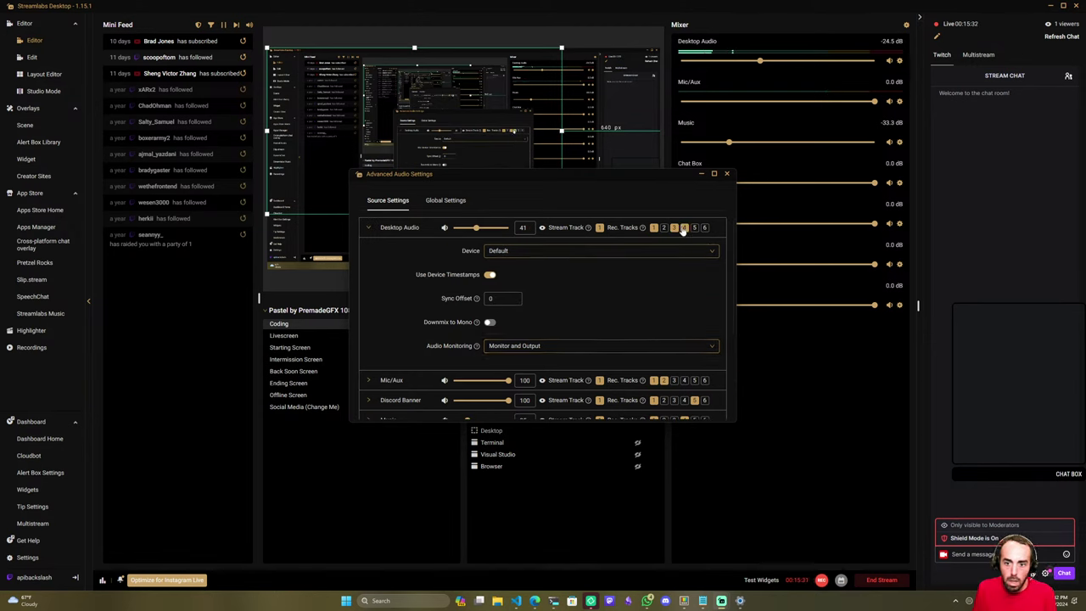
left_click(684, 228)
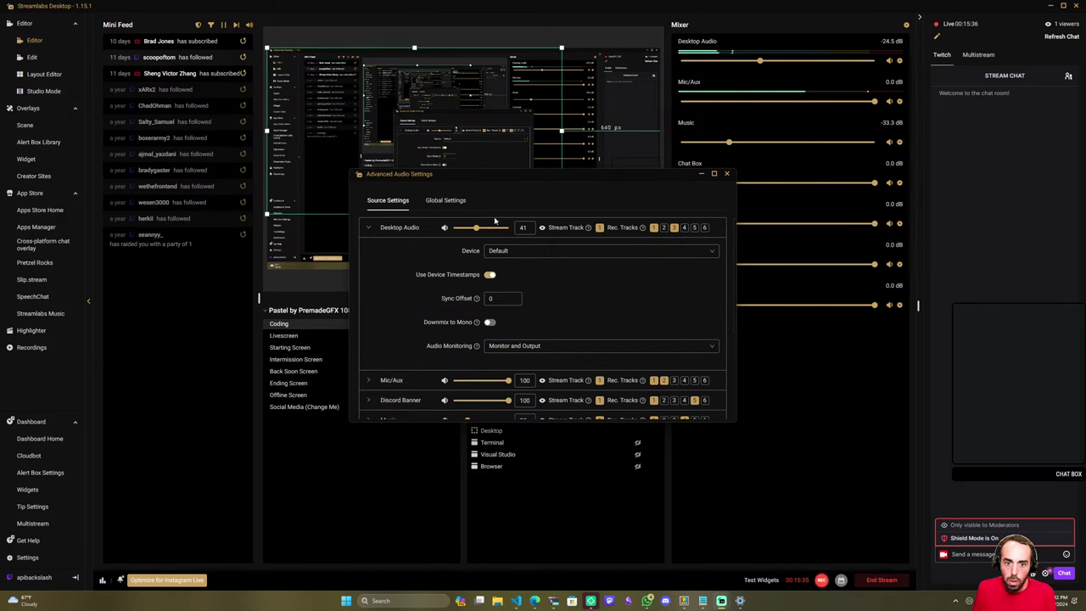
Check the global audio settings, close the advanced audio window, and play the track Spooked from Edge's Audio Library.
left_click(445, 200)
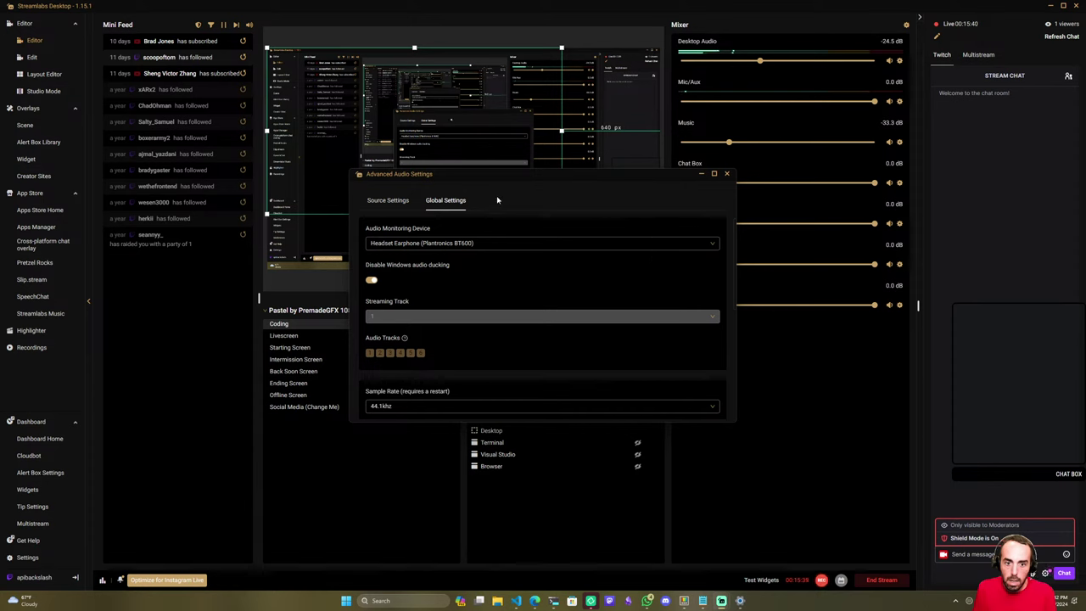
left_click(727, 174)
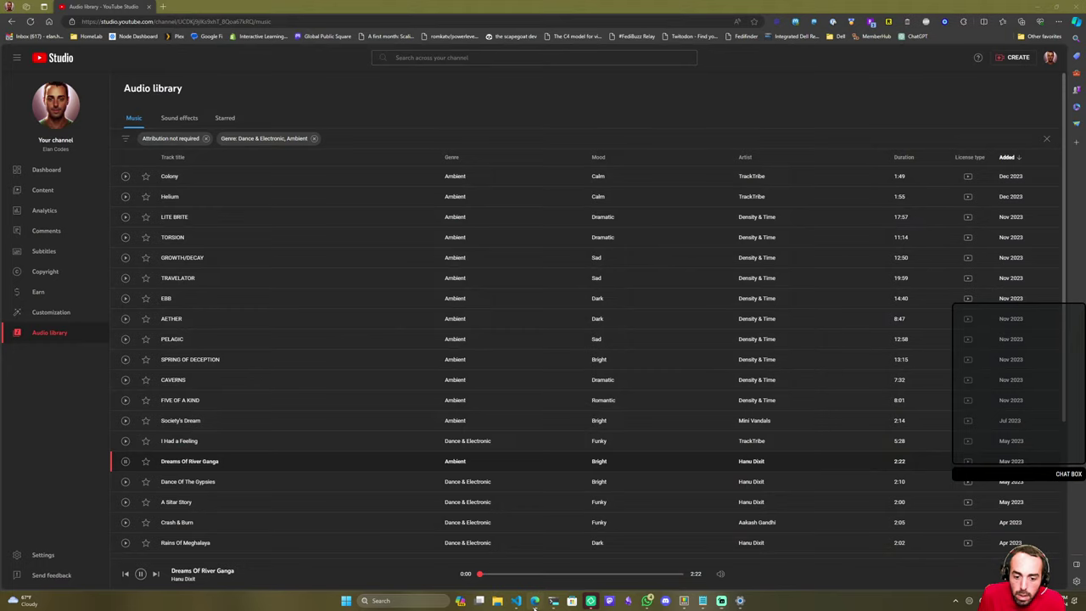
key("alt+Tab")
scroll(266, 497, "down", 5)
left_click(126, 403)
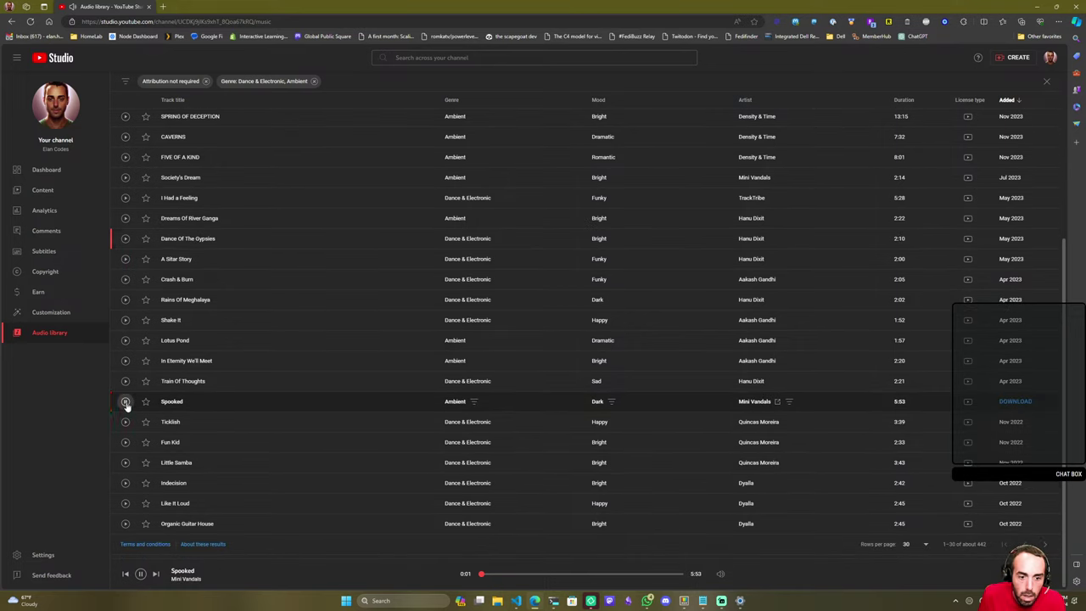
key("alt+Tab")
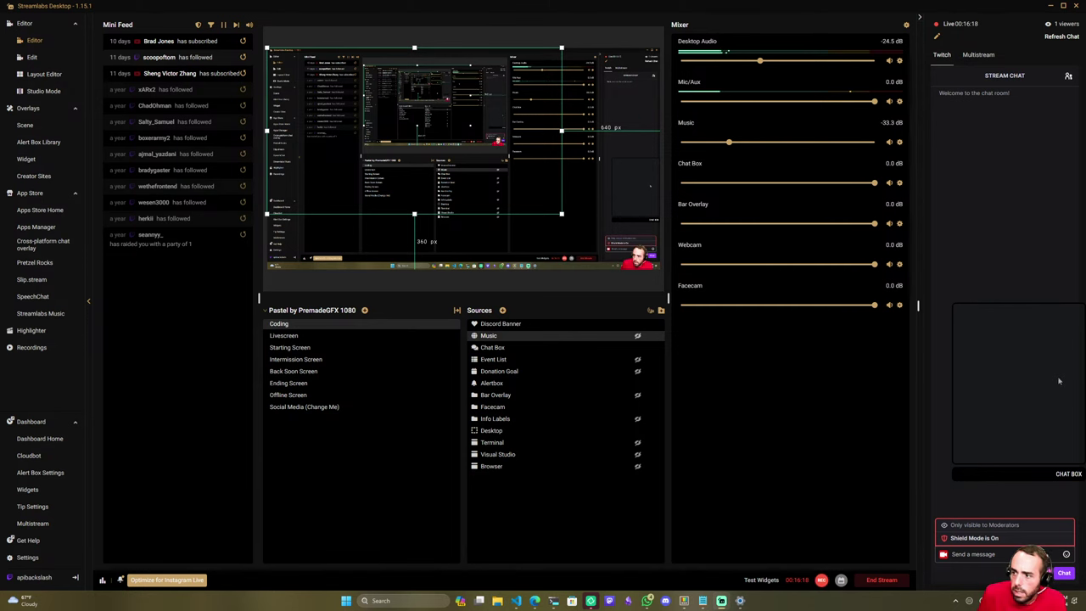
key("alt+Tab")
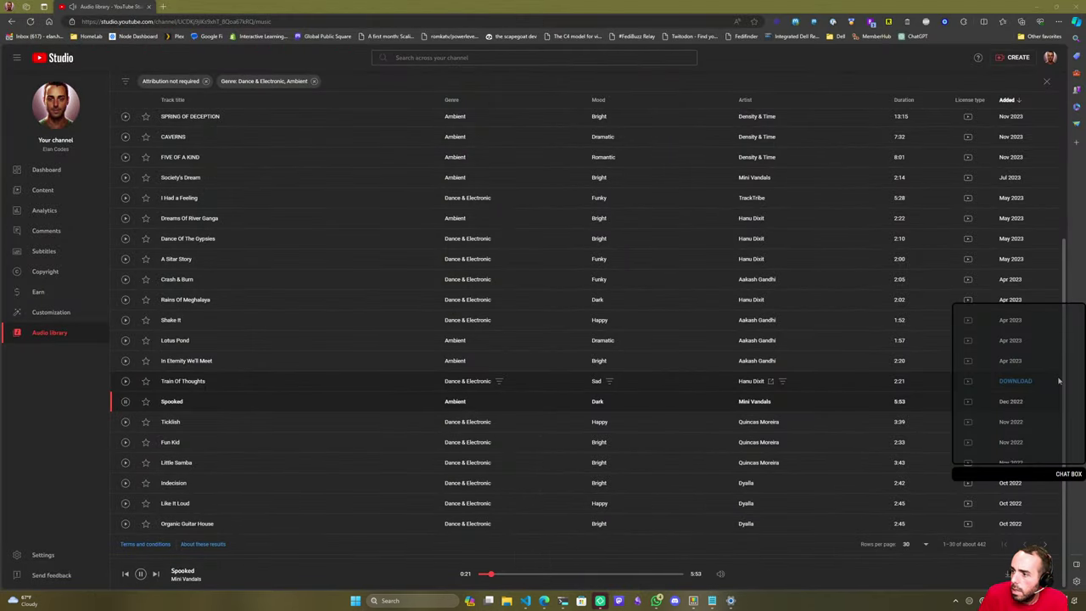
key("alt+Tab")
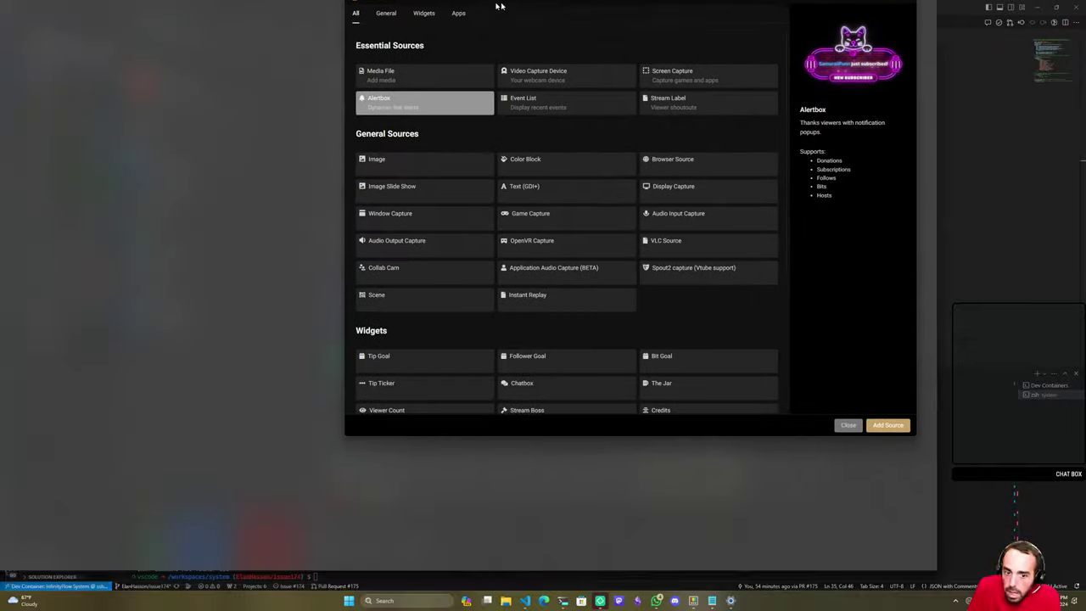
left_click_drag(430, 10, 412, 116)
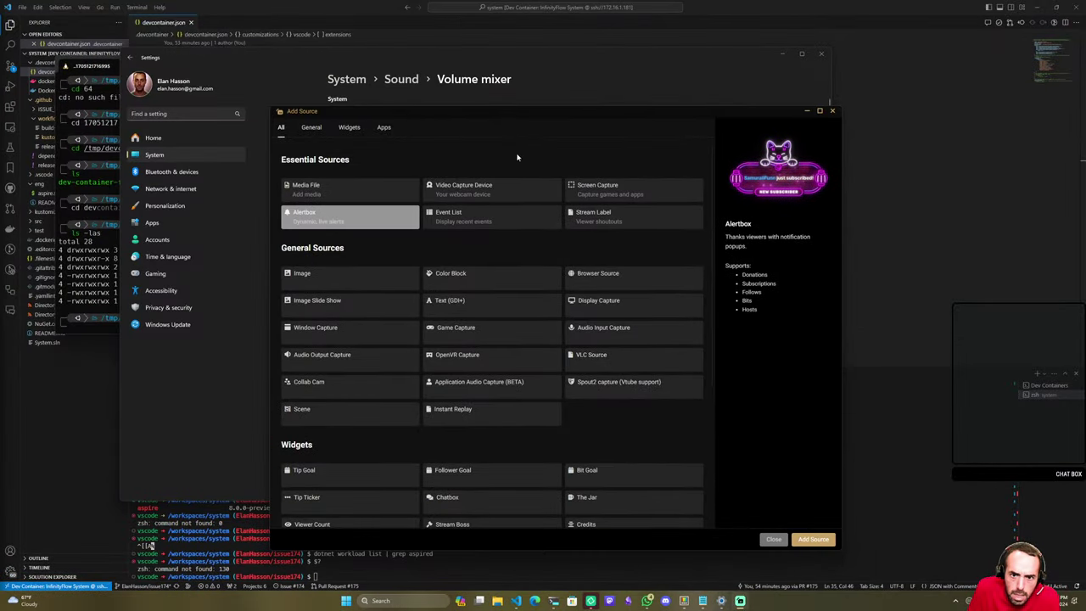
left_click(497, 58)
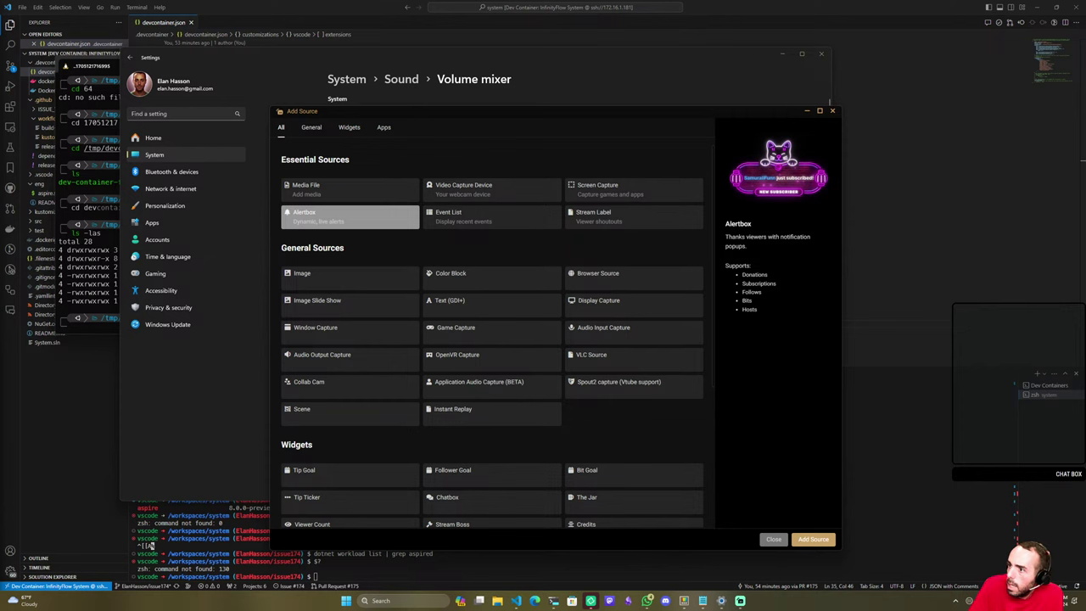
Open BeatKing's artist page in YouTube Music and play Then Leave (feat. Queendome Come).
left_click(669, 601)
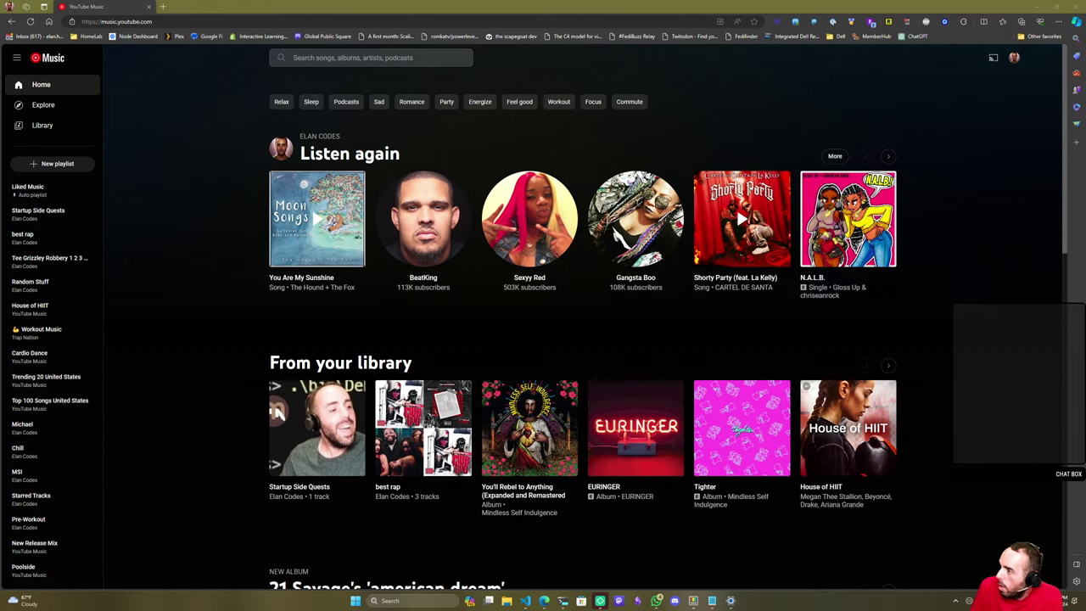
left_click(439, 248)
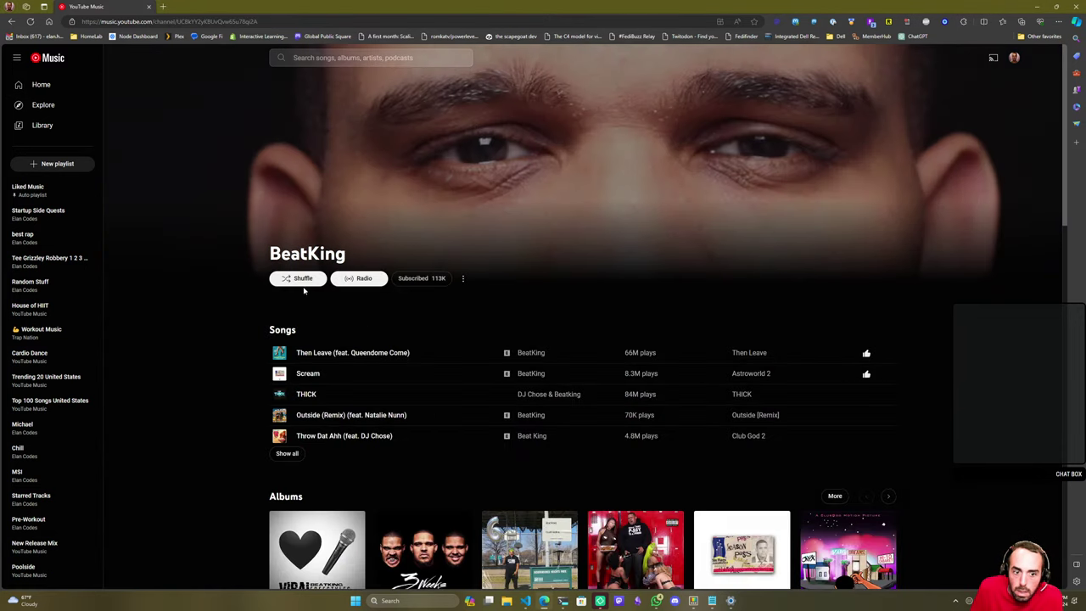
left_click(279, 356)
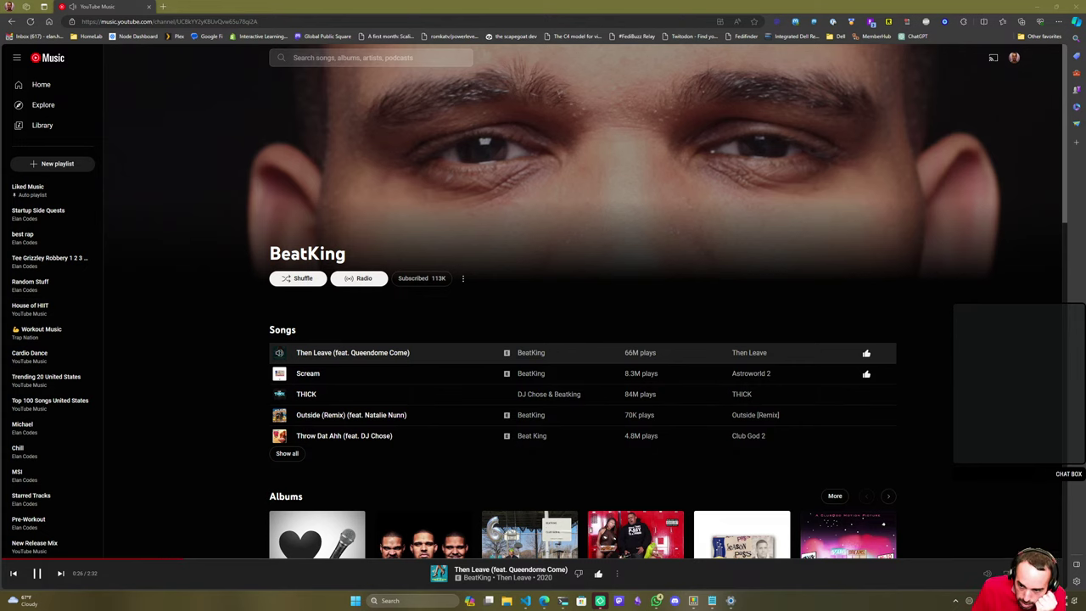
Set Microsoft Edge's output device to Headset Earphone (Plantronics BT600) and its volume to 4 in the Windows volume mixer, and close Settings.
right_click(986, 600)
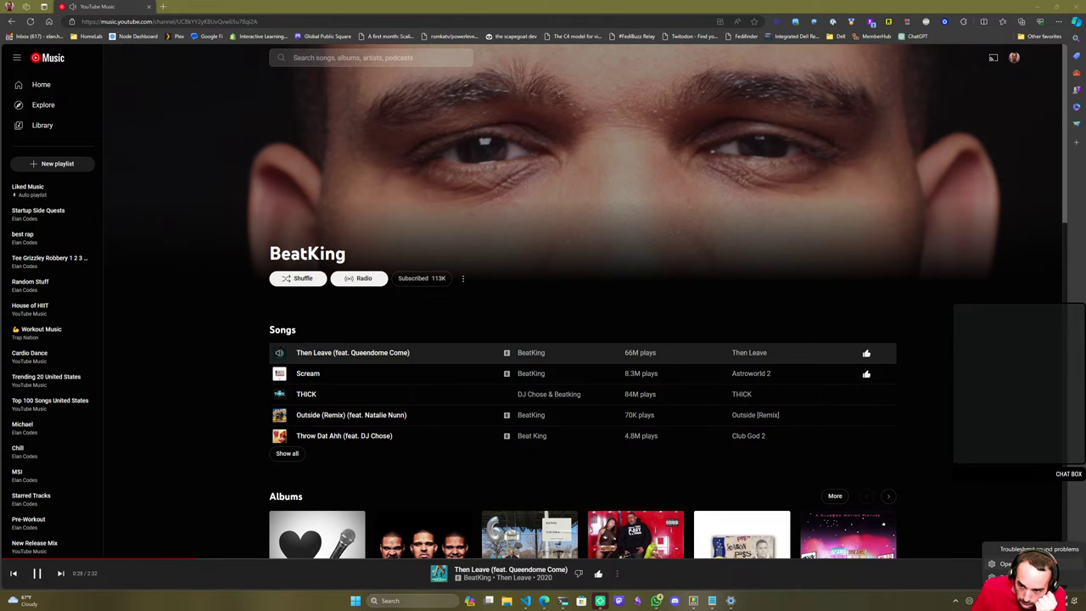
left_click(1014, 563)
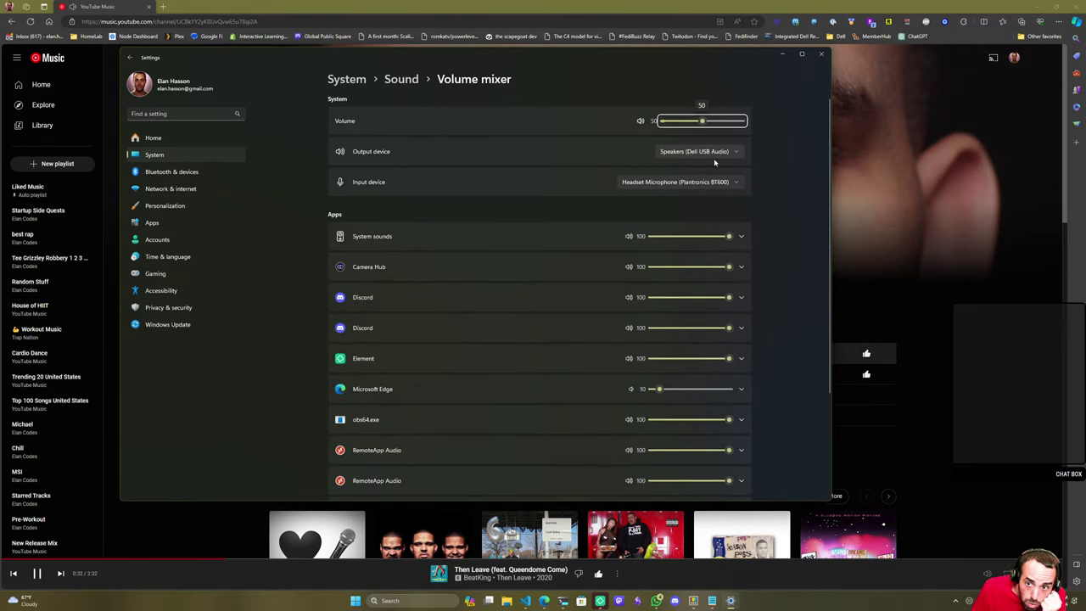
scroll(577, 381, "down", 2)
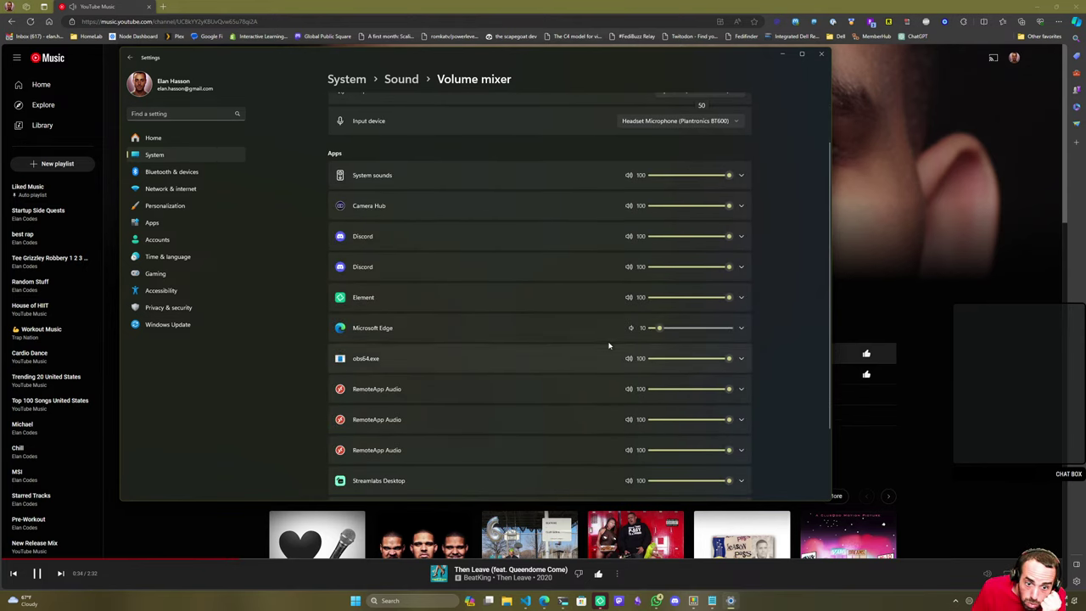
left_click(742, 329)
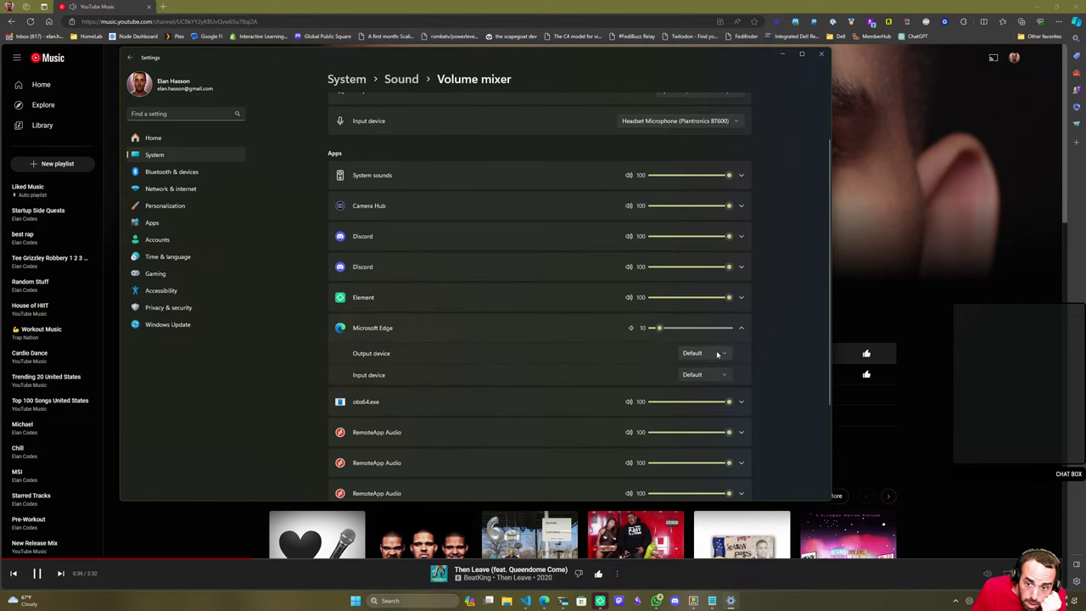
left_click(718, 354)
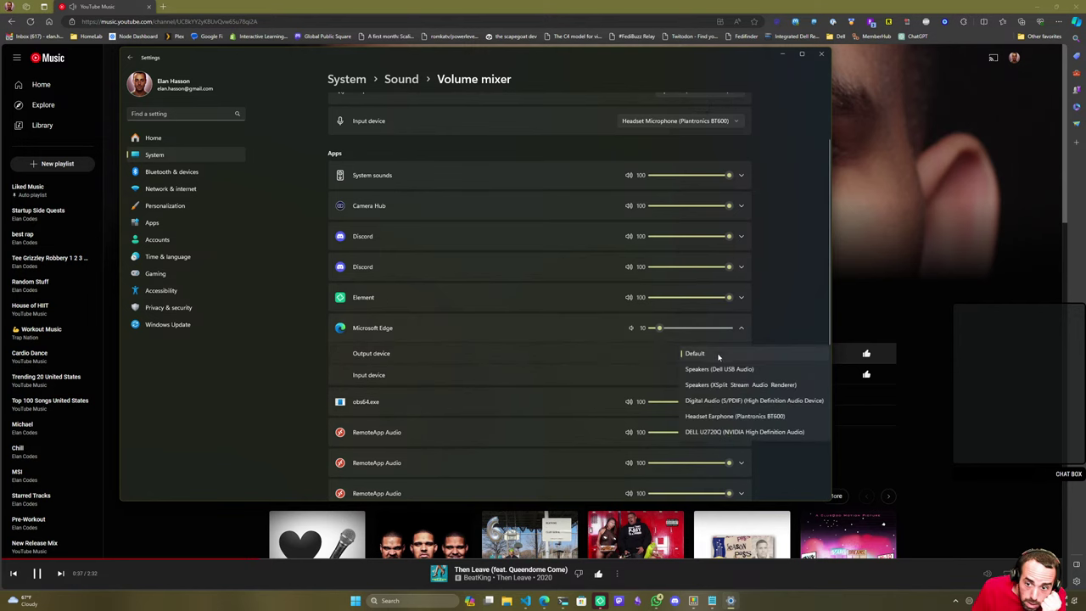
left_click(735, 416)
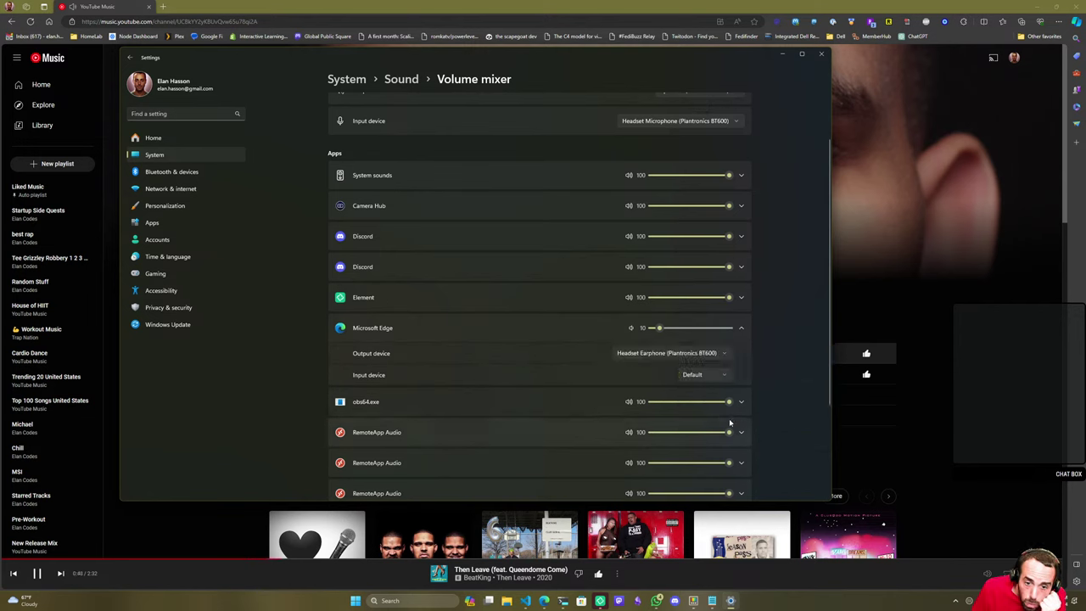
left_click_drag(660, 331, 653, 337)
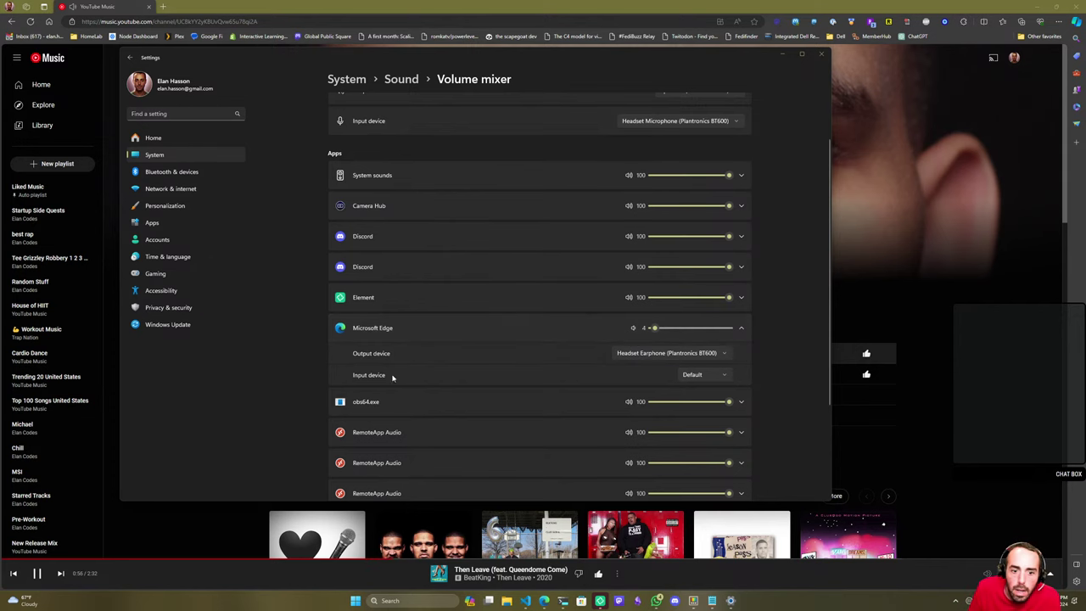
scroll(286, 376, "down", 3)
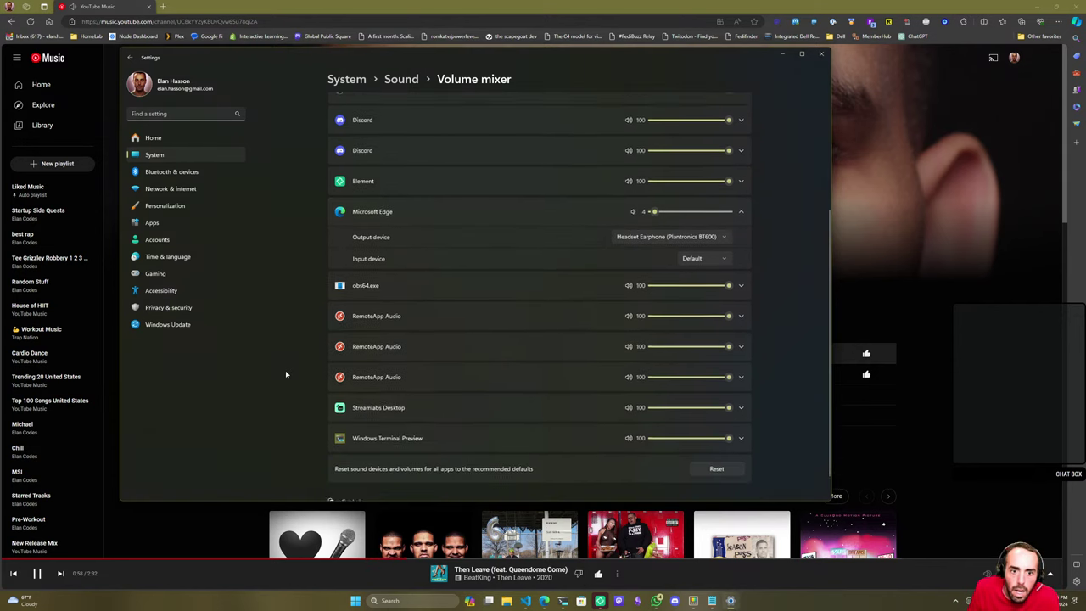
left_click(819, 53)
key("alt+Tab")
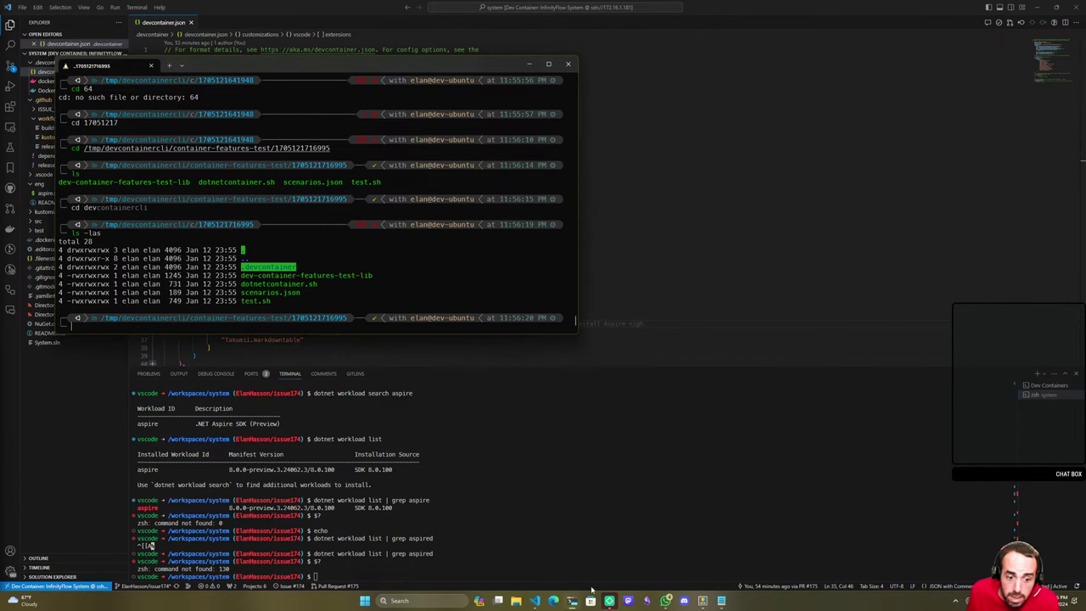
key("alt+Tab")
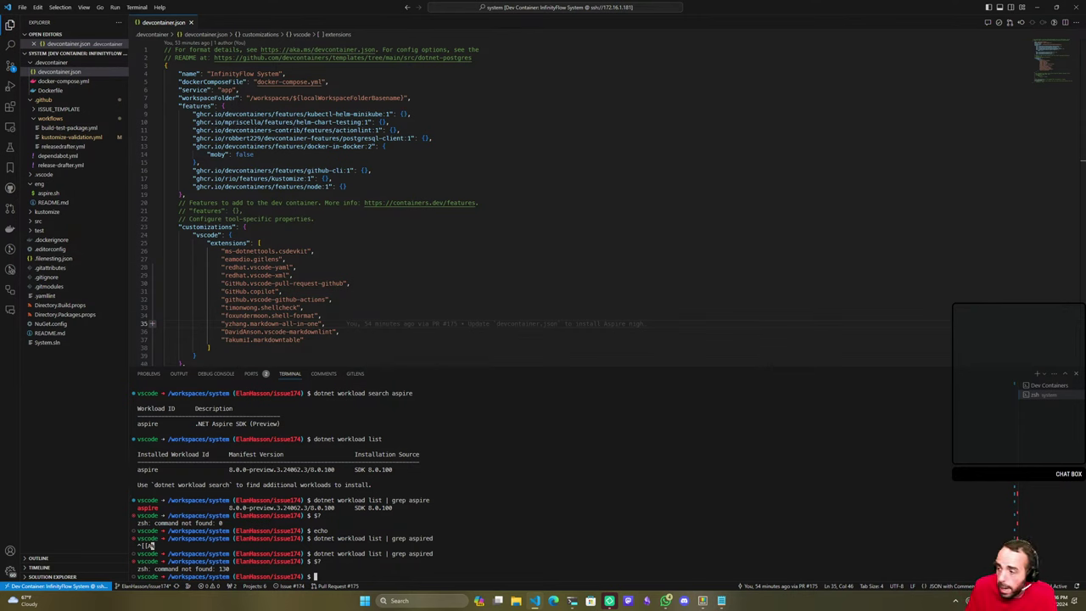
key("XF86AudioLowerVolume")
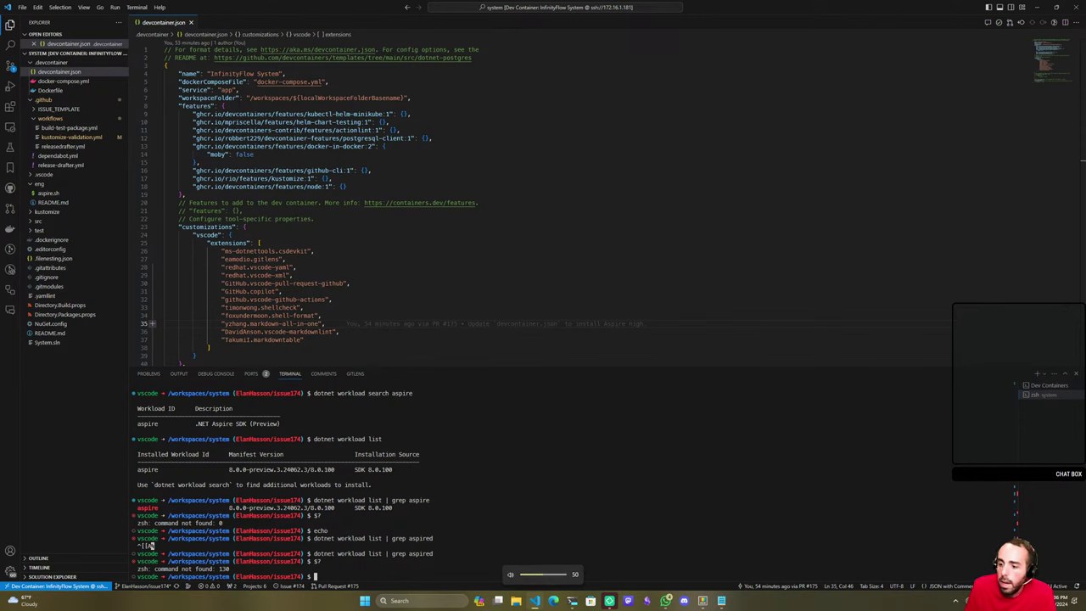
key("Up")
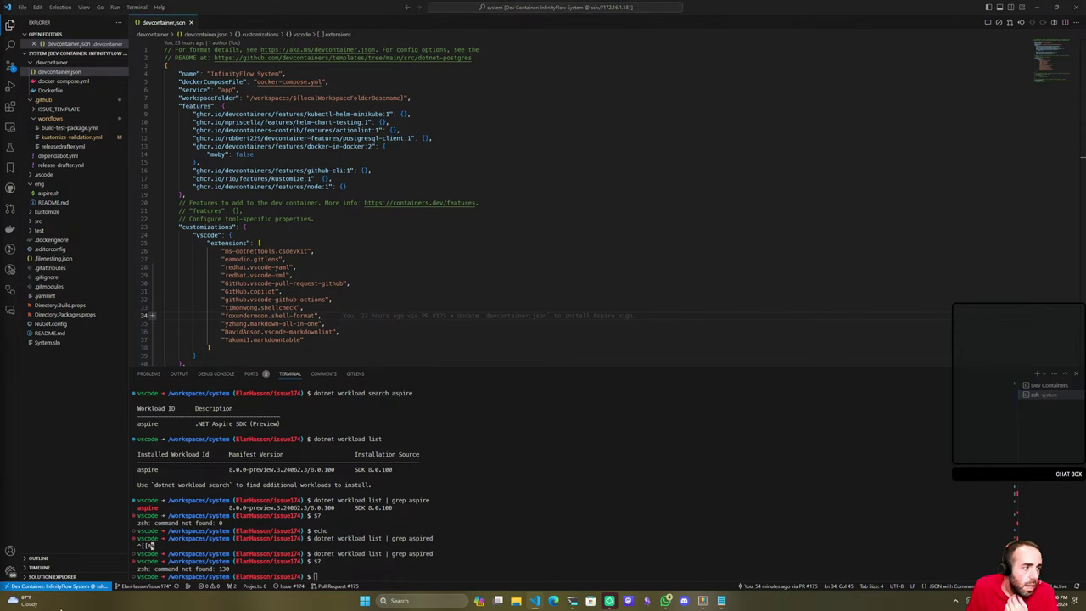
left_click(184, 195)
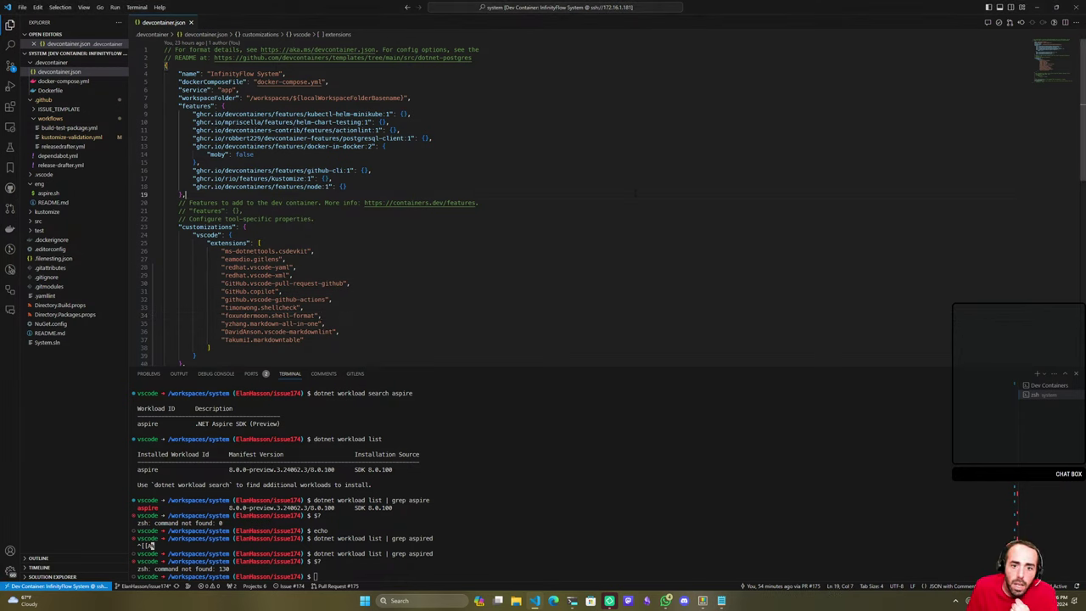
Clear the desktop by minimizing VS Code and closing the Notepad, Element and PowerToys windows, keeping the terminal in a more central position.
left_click(1036, 7)
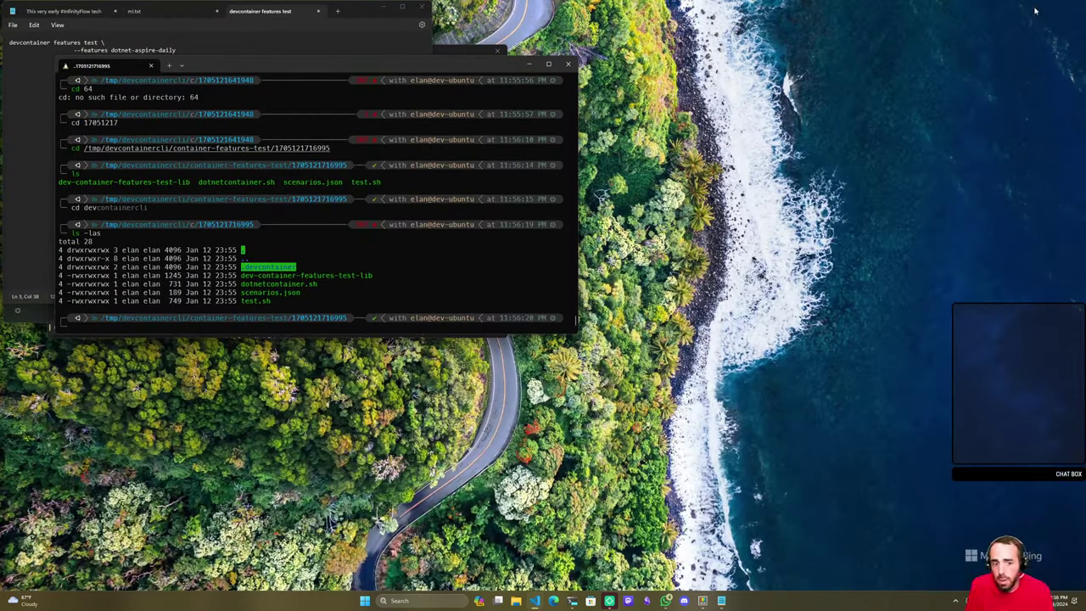
left_click(382, 32)
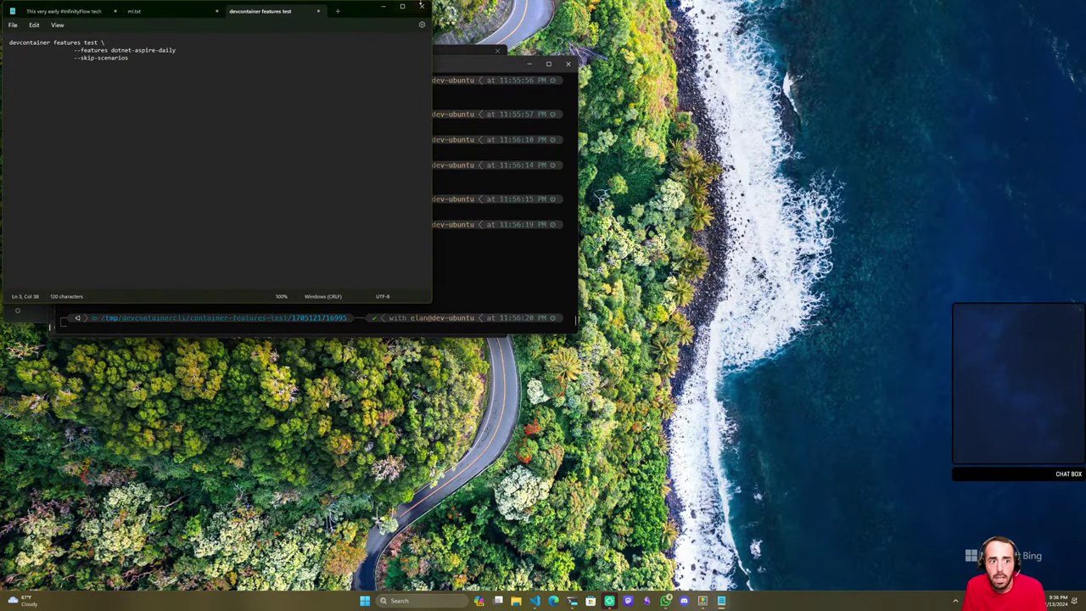
left_click(422, 7)
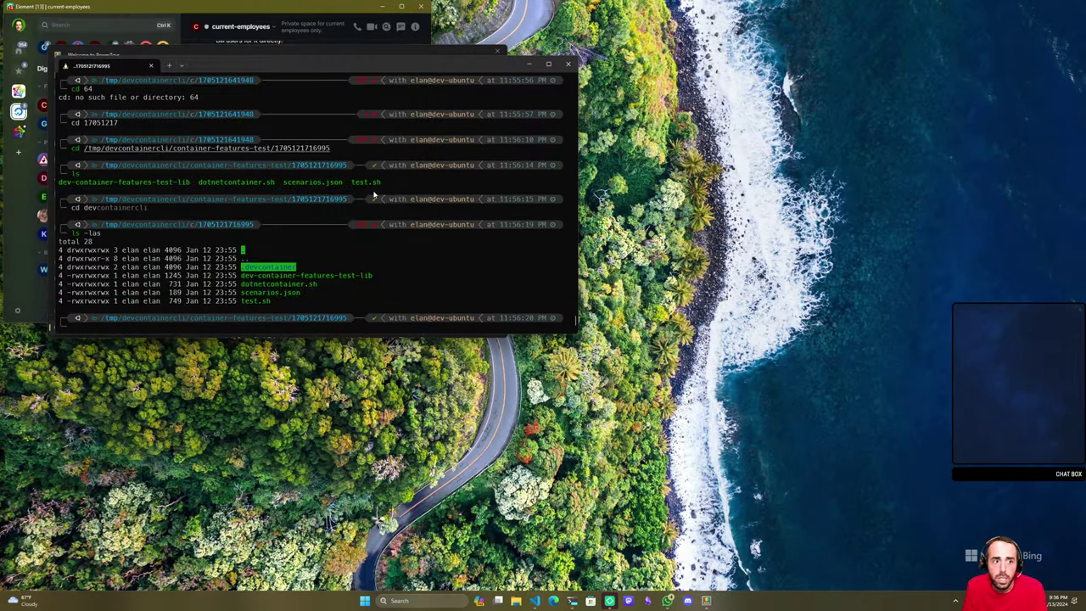
left_click(421, 7)
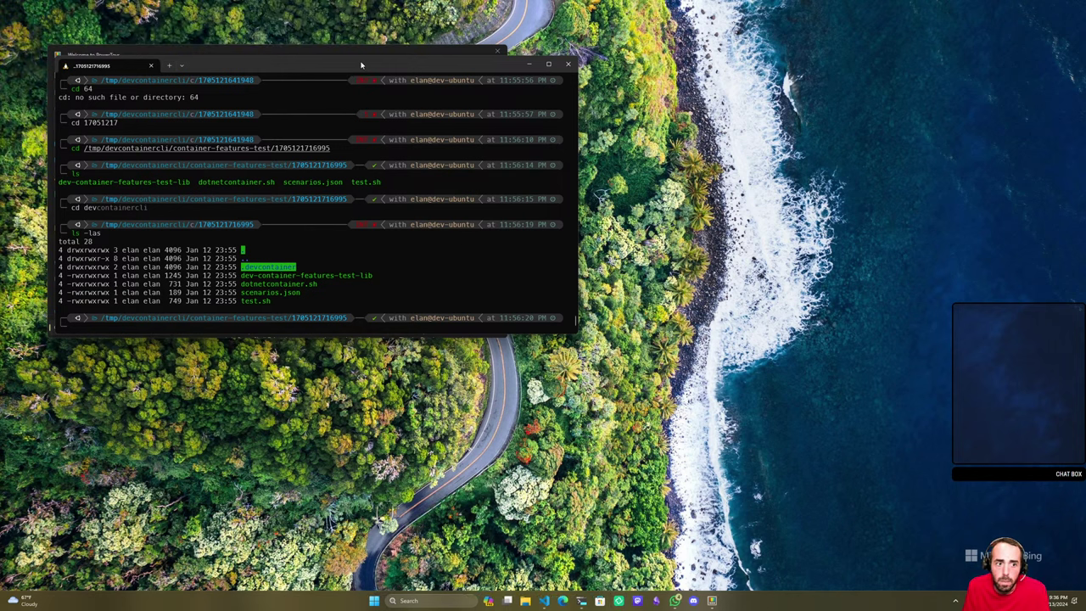
left_click_drag(360, 66, 435, 153)
left_click(497, 51)
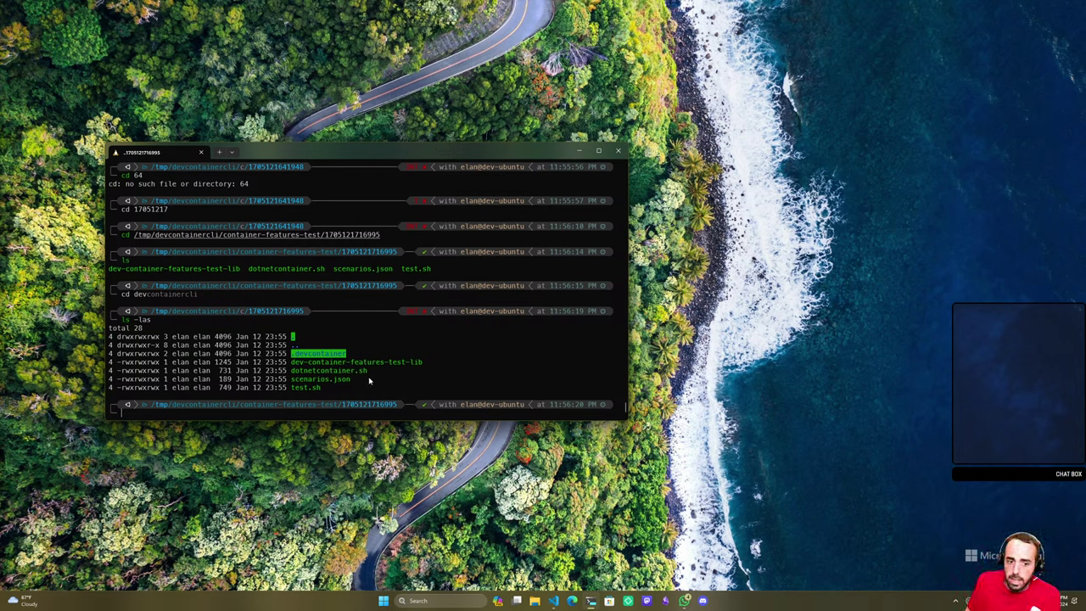
Clear the terminal output and return to the home directory with cd.
key("ctrl+l")
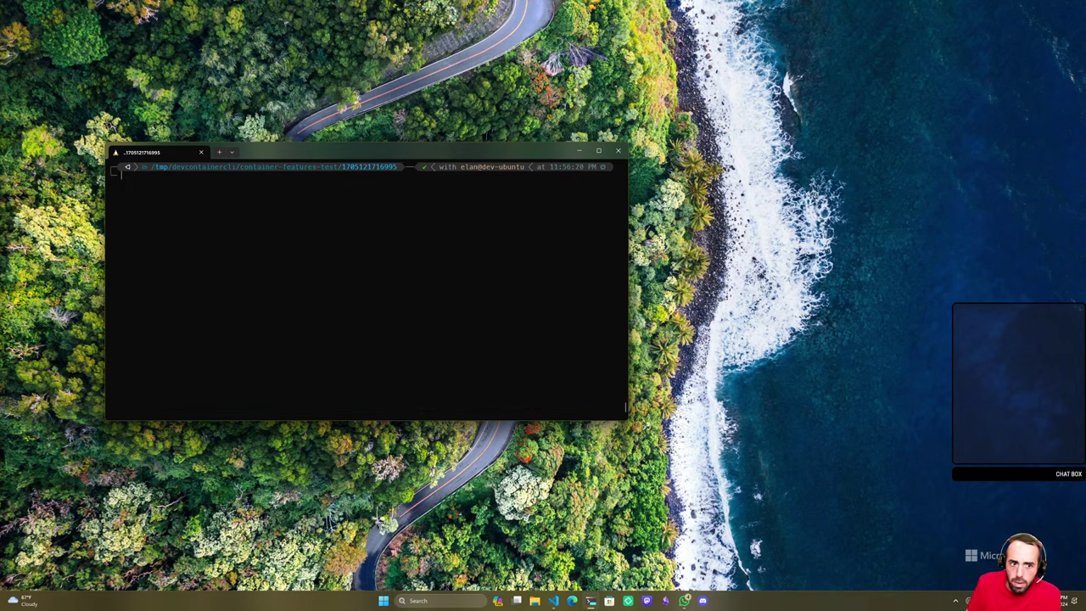
type("cd")
key("Return")
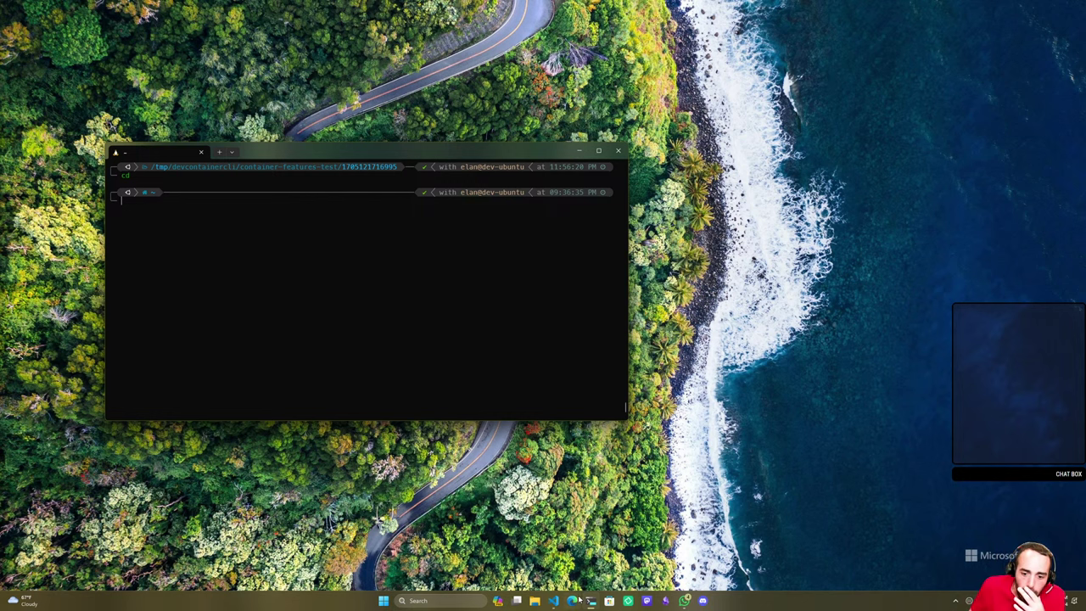
Open martendb.io/documents/ in a new Microsoft Edge window and maximize the window.
right_click(574, 600)
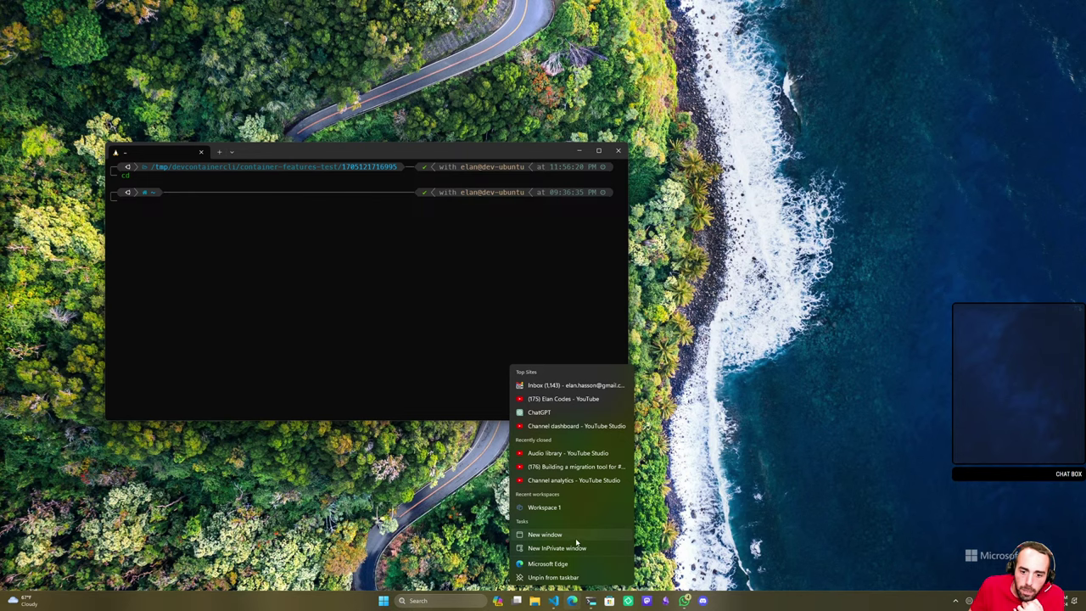
left_click(576, 537)
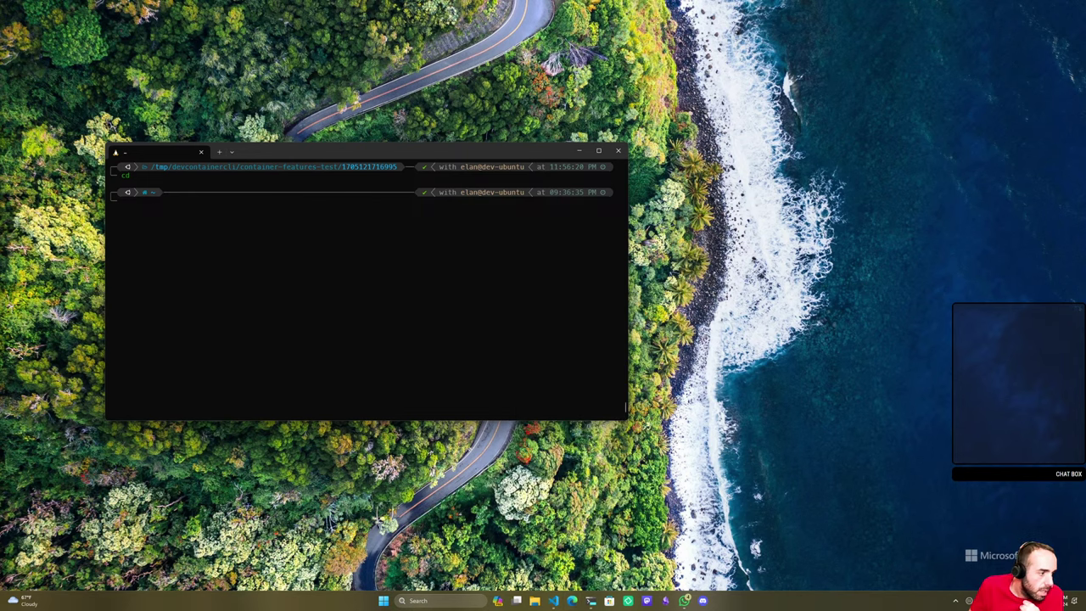
type("martendb.io/documents/")
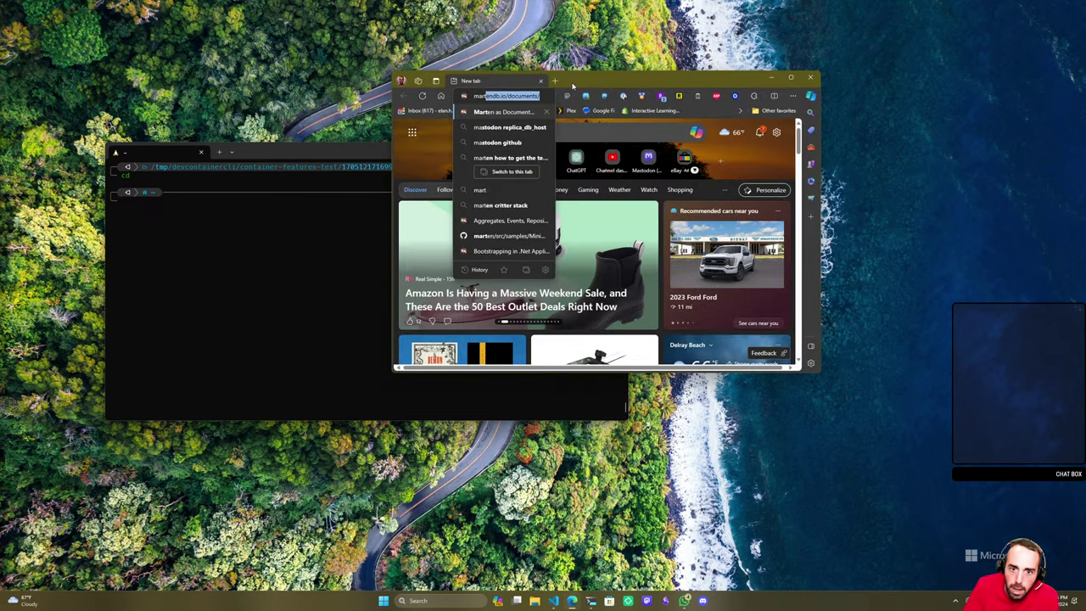
key("Return")
double_click(574, 86)
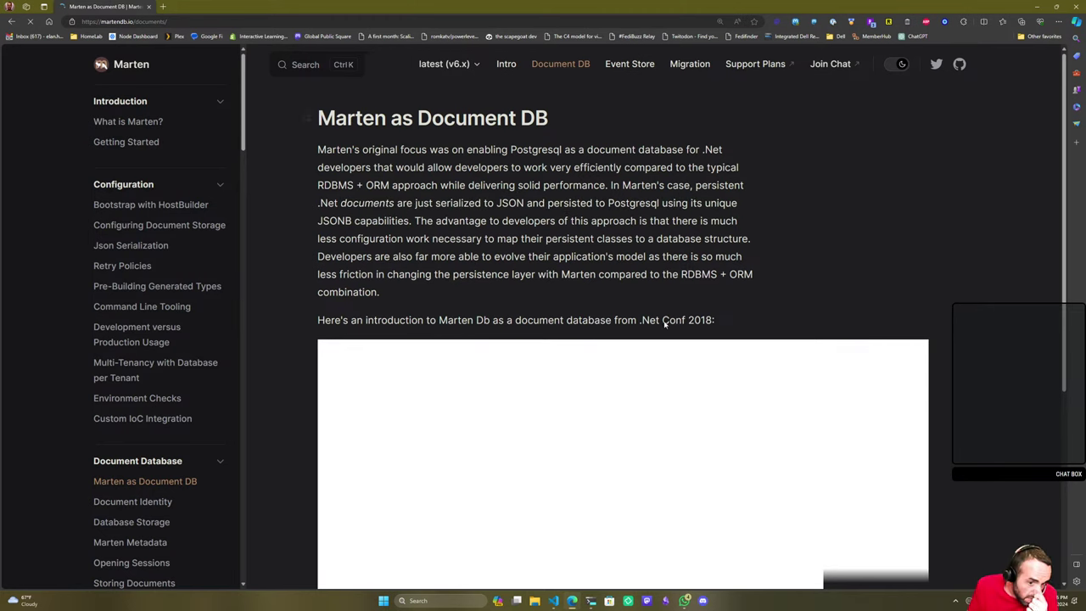
Open Wolverine's Getting Started tutorial at wolverine.netlify.app/tutorials/getting-started.html in a new browser tab.
key("ctrl+t")
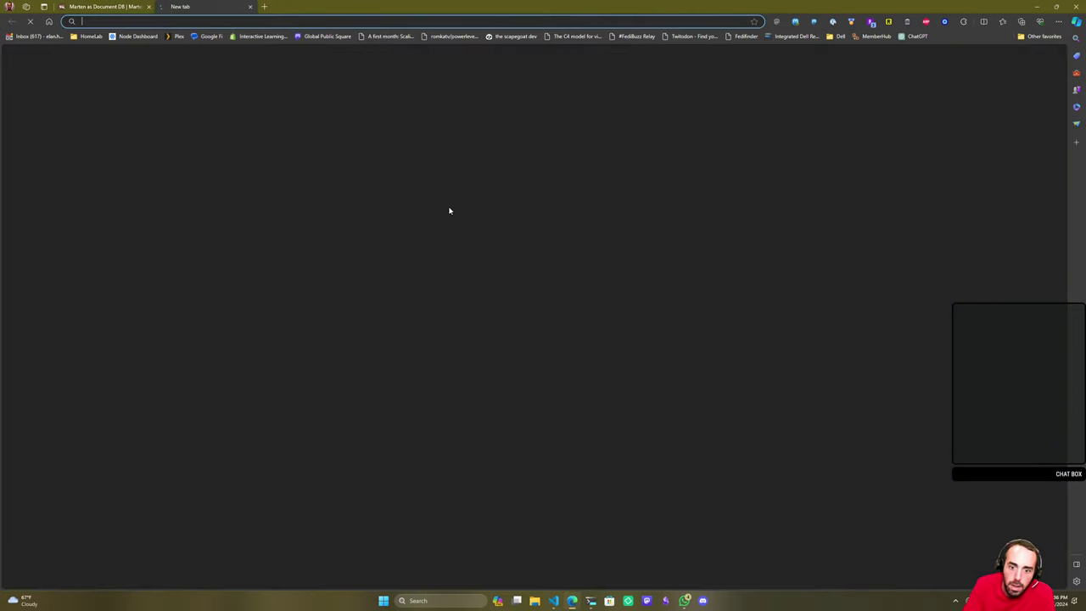
type("wolverine.netlify.app/tutorials/getting-started.html")
key("Return")
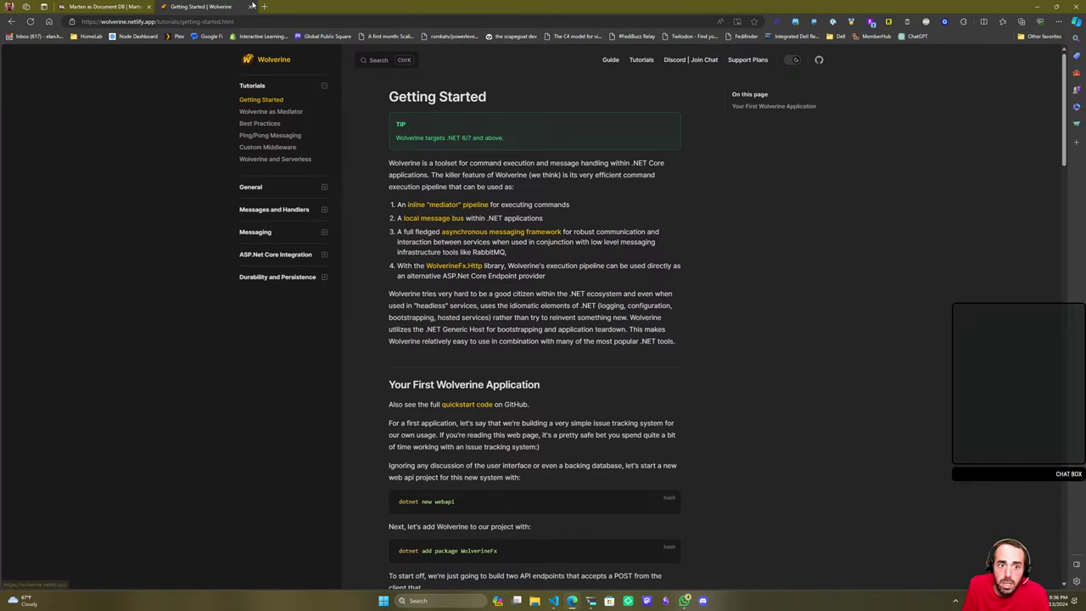
Open the account's own YouTube channel page in another new browser tab.
left_click(261, 6)
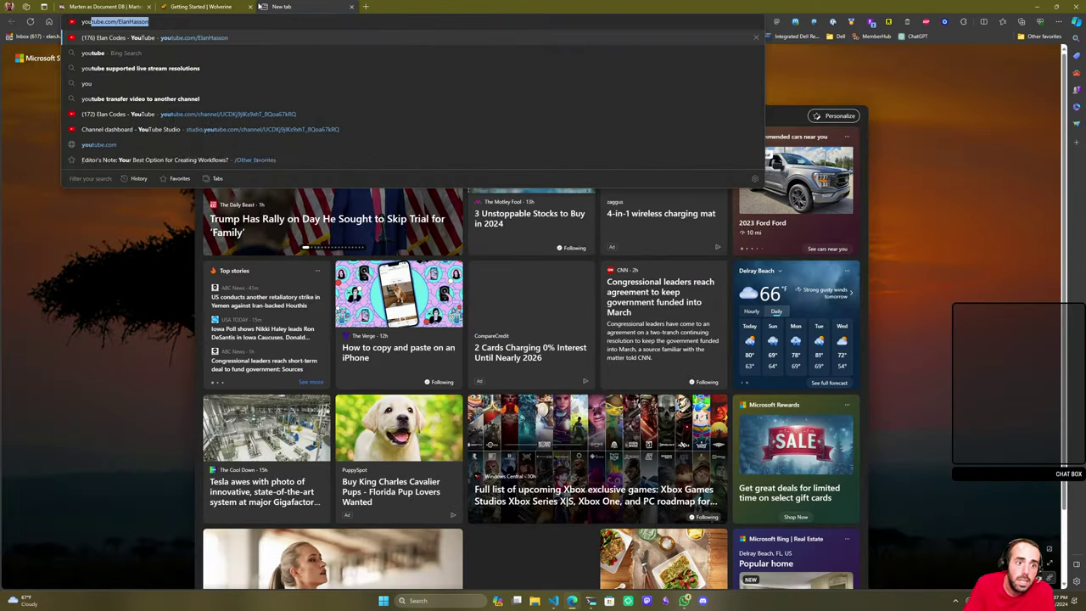
type("youtub")
key("BackSpace")
key("BackSpace")
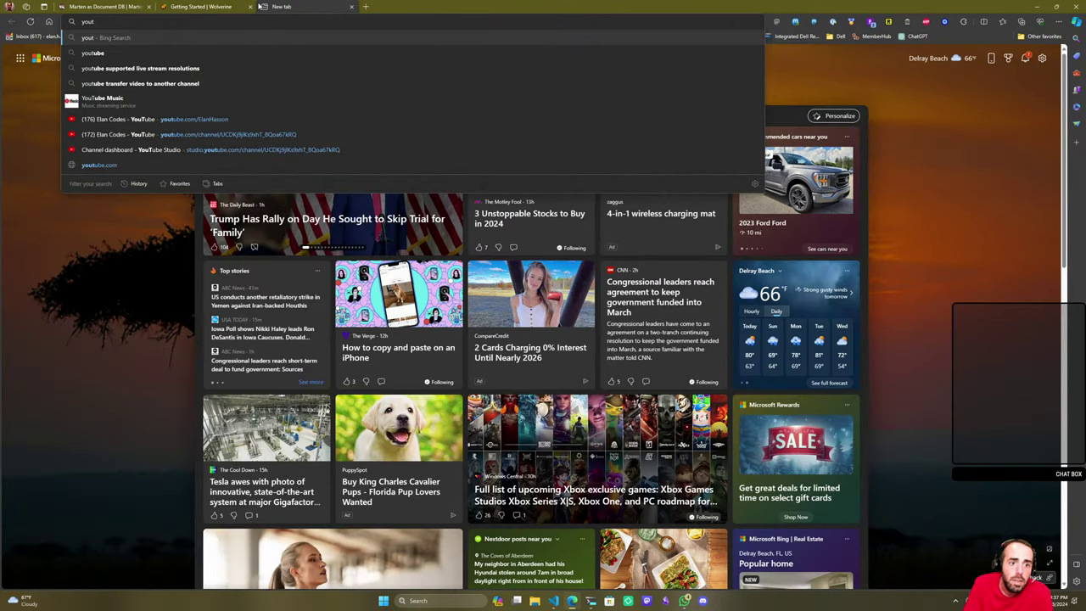
key("Up")
key("Up")
key("Up")
key("Up")
key("Return")
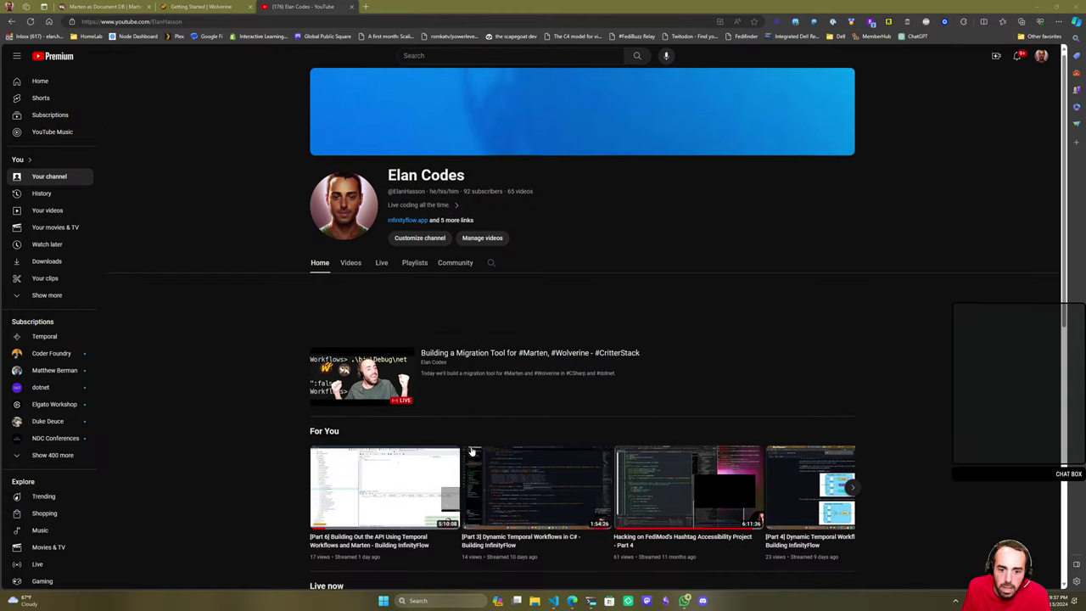
Open the channel's Building InfinityFlow playlist and play "[Part 6] Building Out the API Using Temporal Workflows and Marten".
scroll(577, 428, "down", 2)
scroll(388, 438, "down", 2)
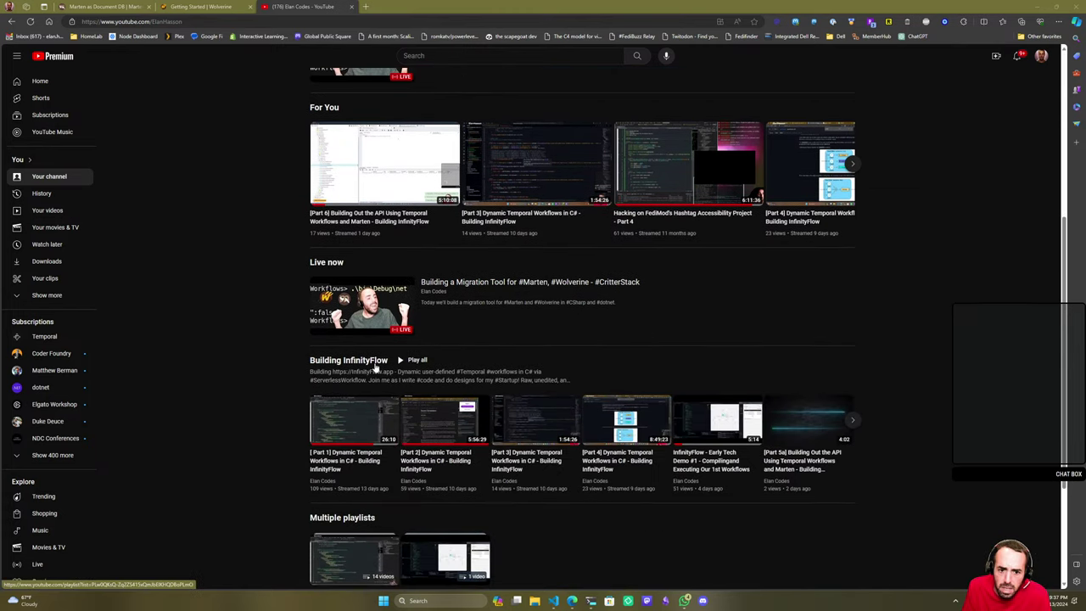
left_click(374, 366)
scroll(449, 509, "down", 5)
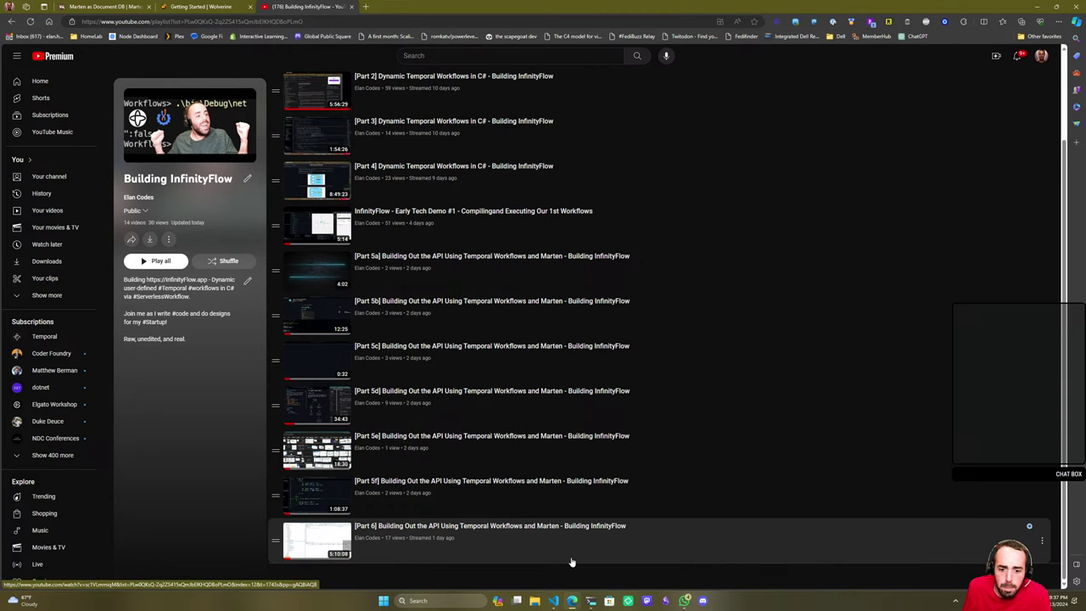
left_click(571, 561)
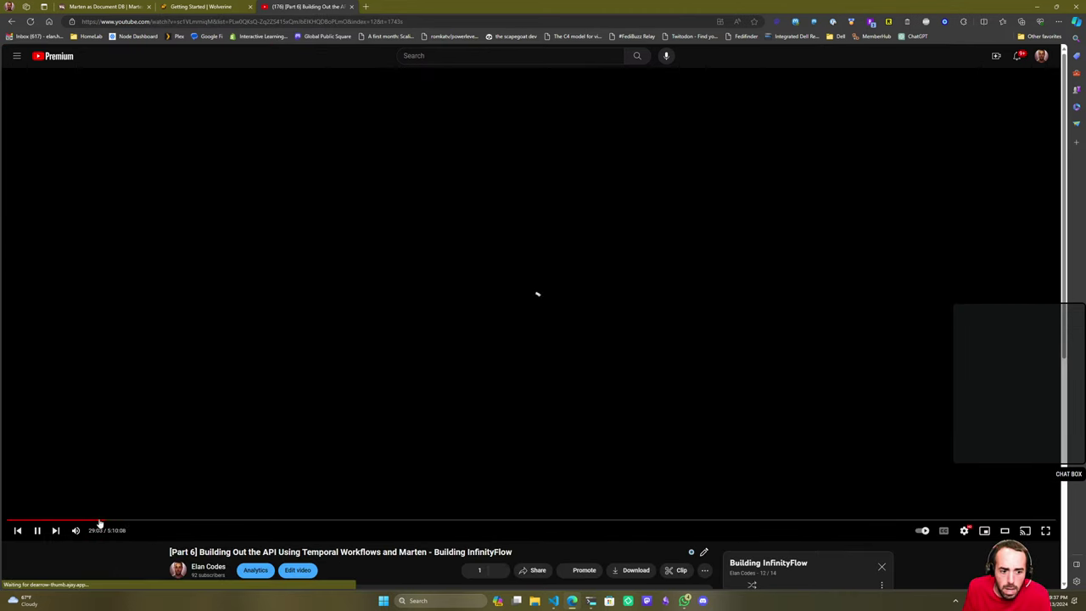